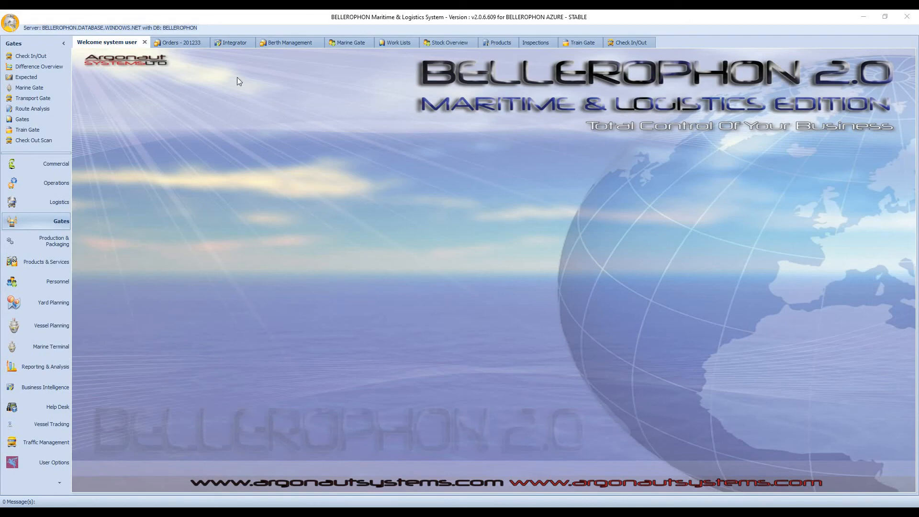
Step: View the orders list, check the Integrator message log, and return to the orders list
left_click(188, 42)
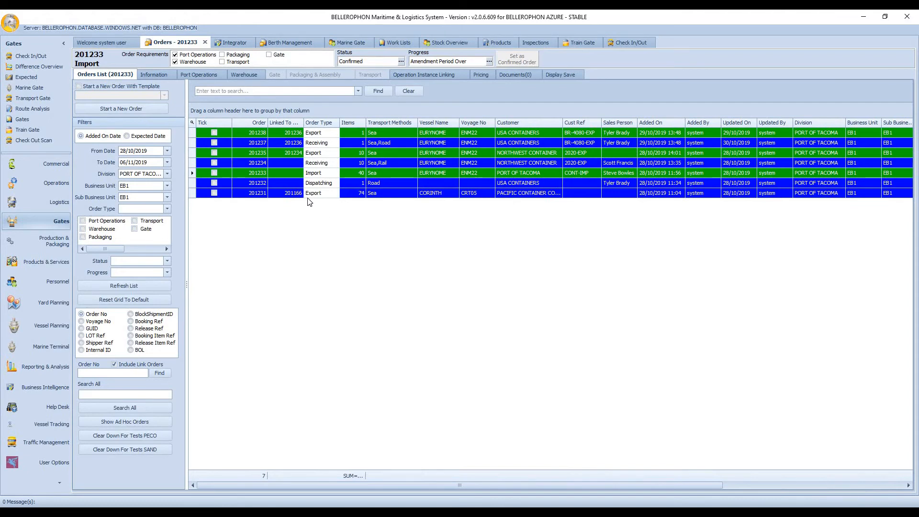
left_click(237, 42)
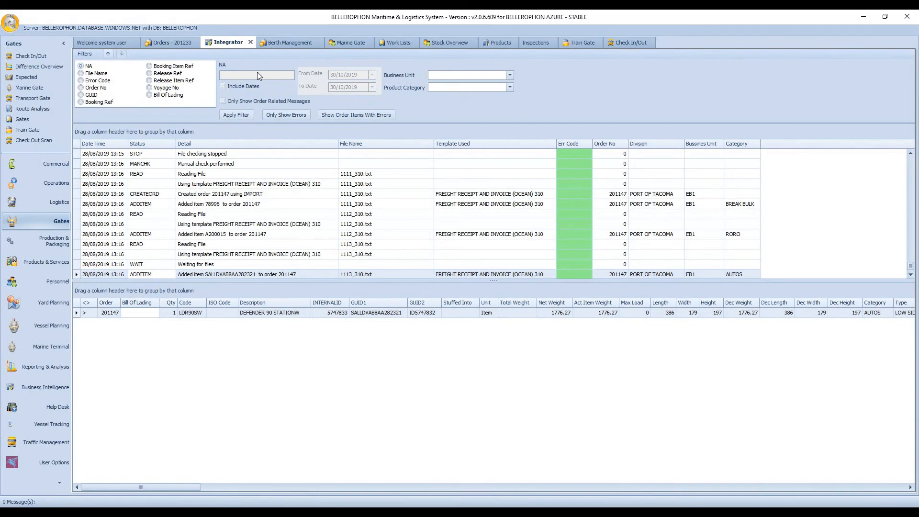
left_click(177, 43)
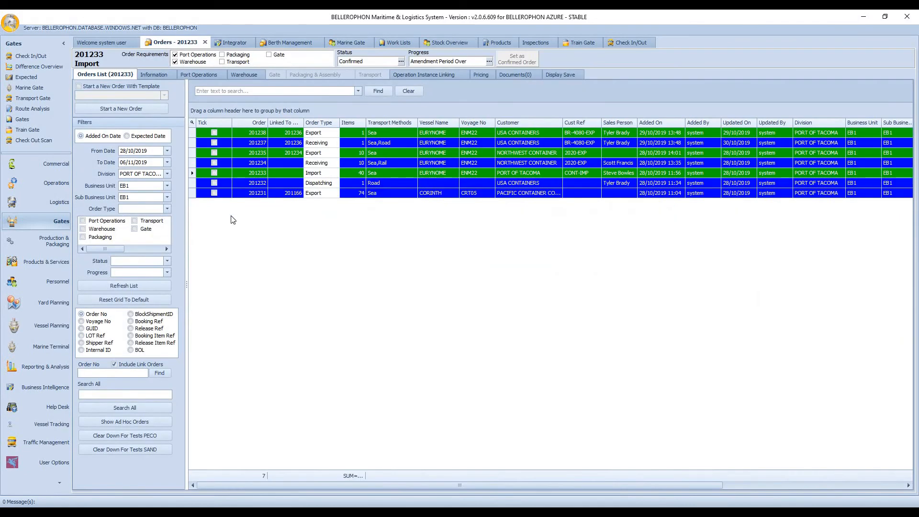
Step: Select the Port of Tacoma import order and review its main information and full product list
left_click(253, 173)
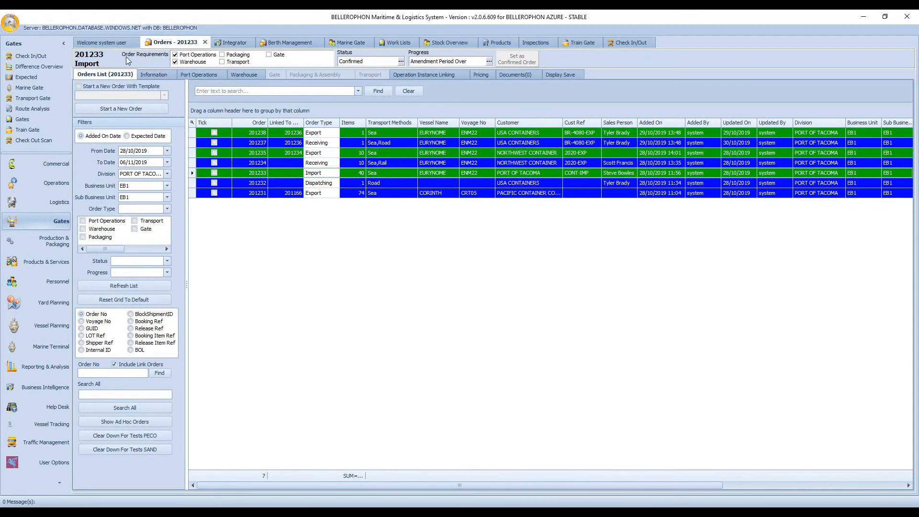
left_click(161, 78)
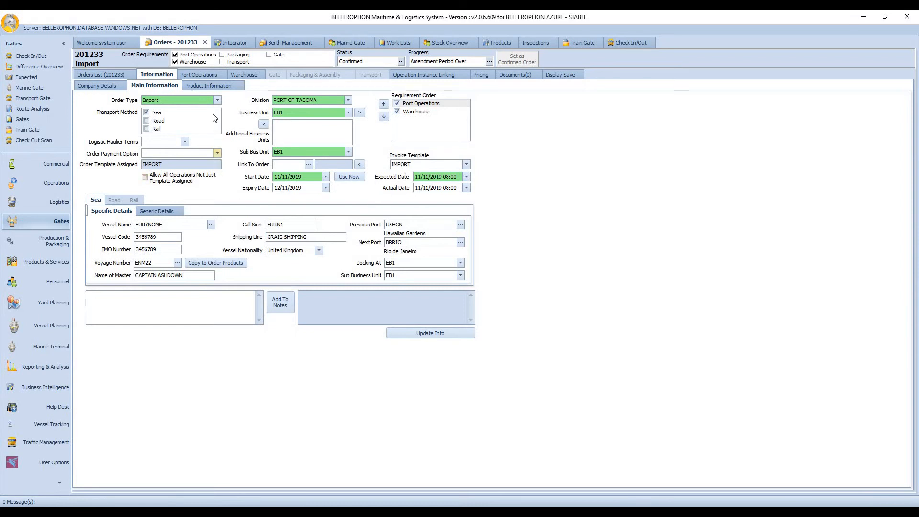
left_click(209, 86)
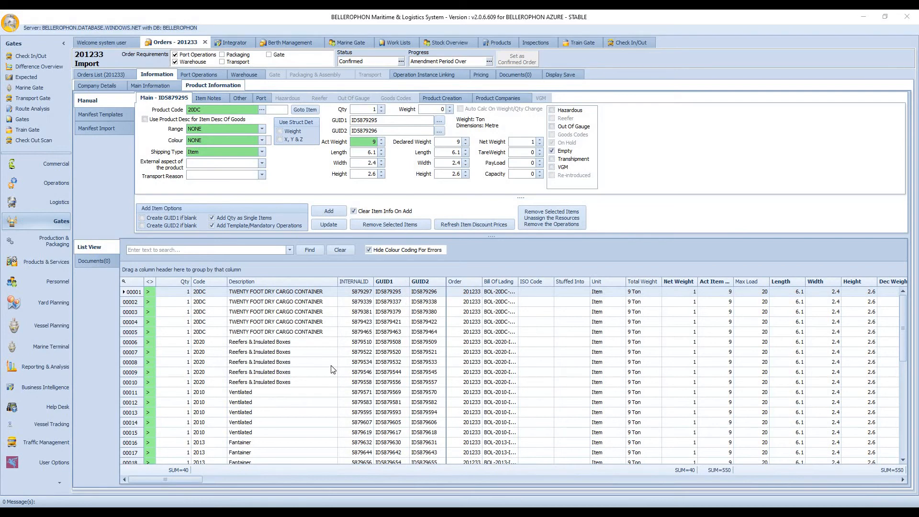
scroll(332, 369, "down", 3)
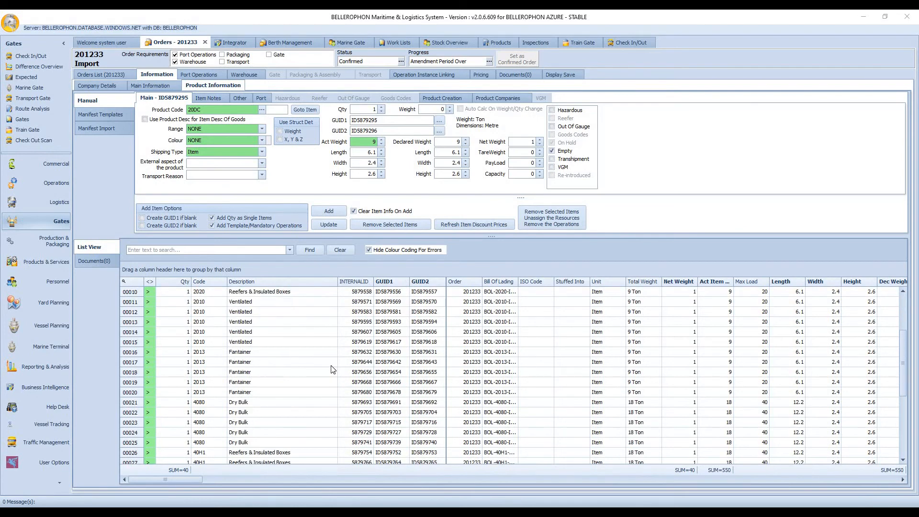
scroll(333, 369, "down", 3)
scroll(332, 369, "down", 2)
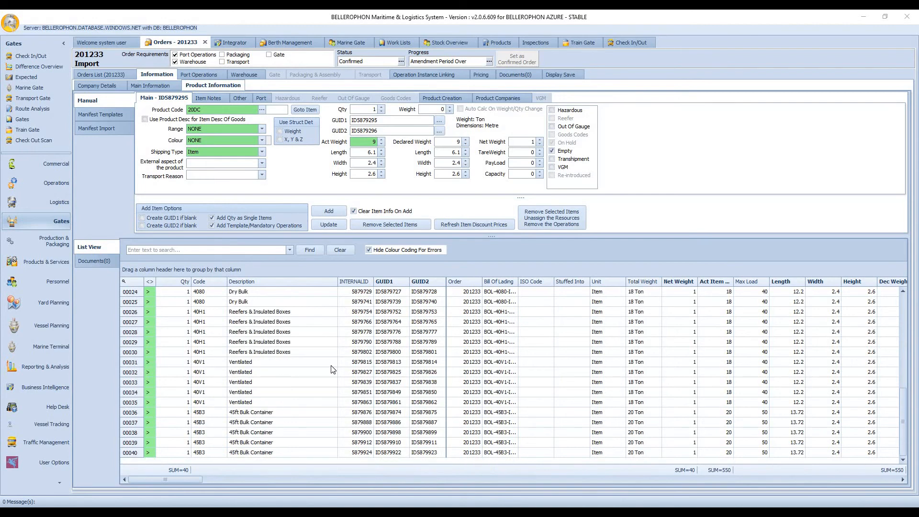
scroll(333, 369, "up", 8)
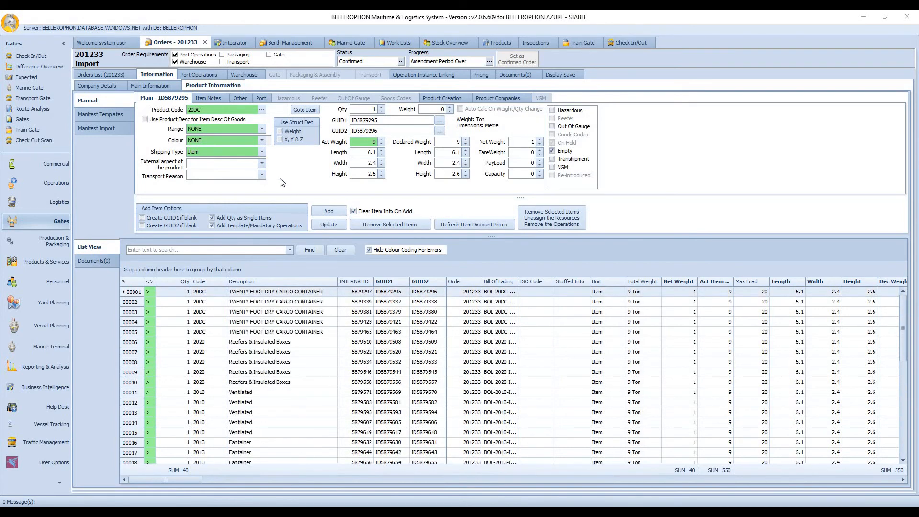
Step: Review the import order's port operations and its warehouse operations for moving containers to FPR and standard container inspection
left_click(208, 75)
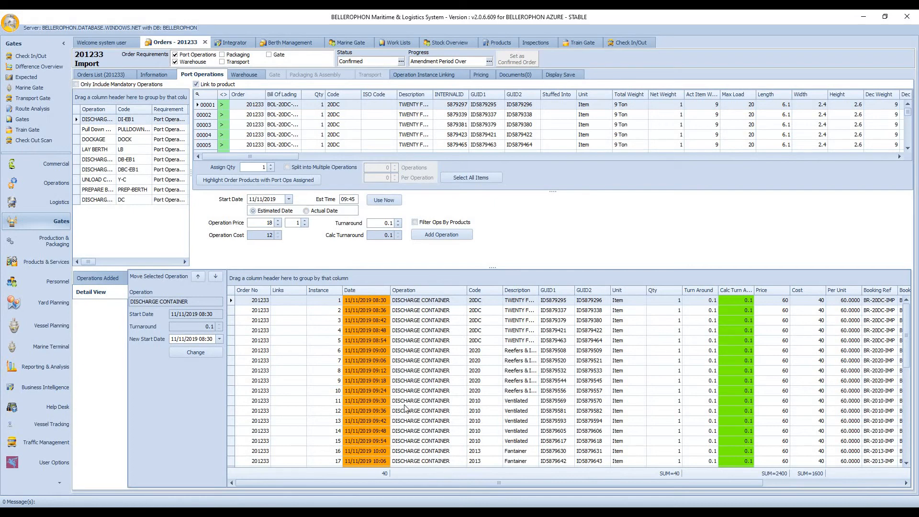
left_click(248, 75)
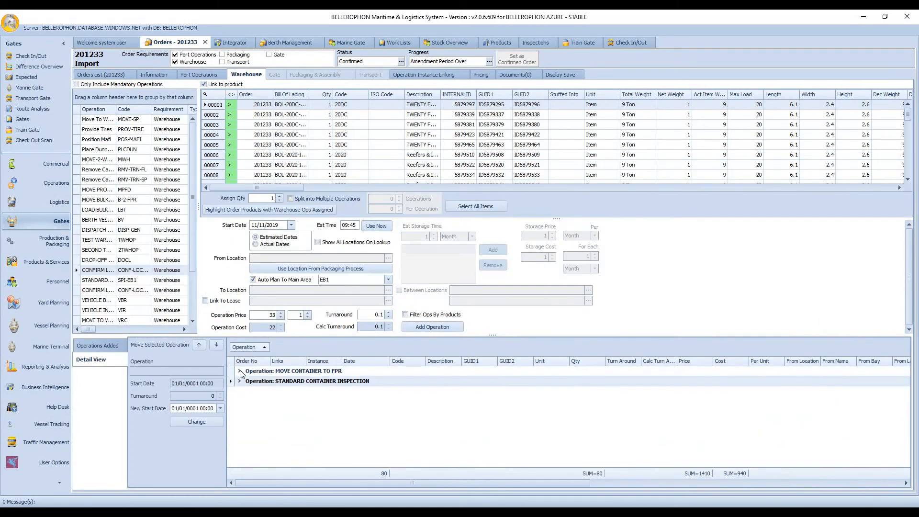
left_click(240, 371)
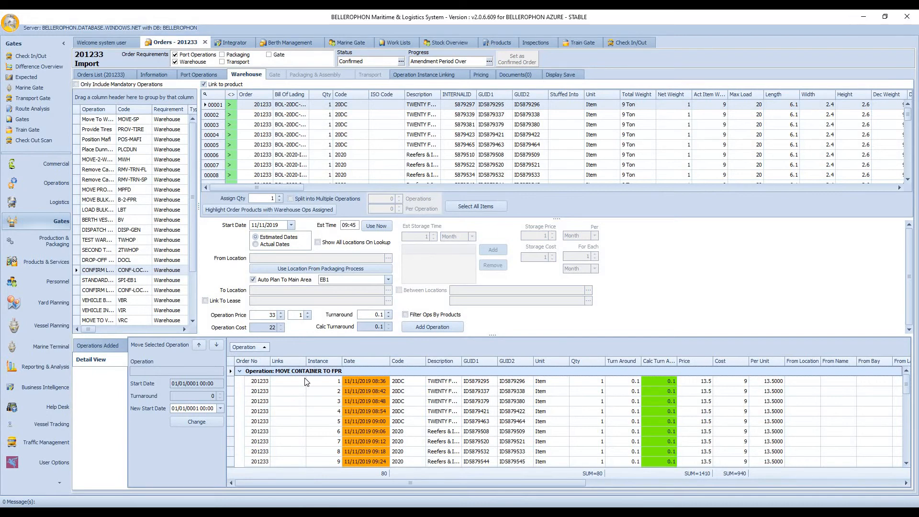
left_click(240, 372)
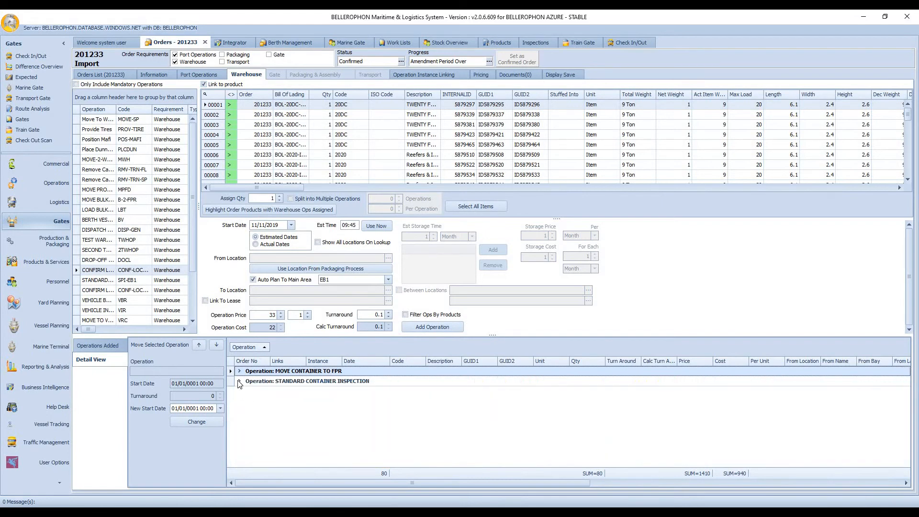
left_click(239, 381)
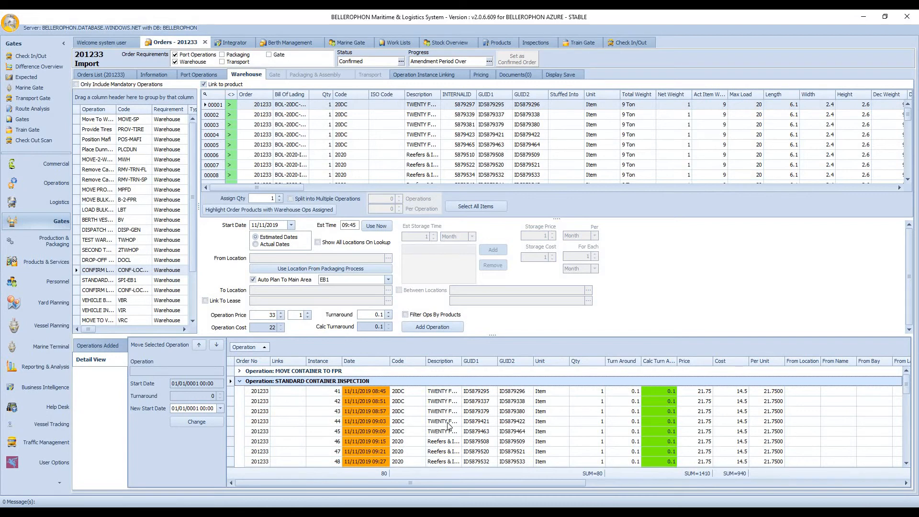
scroll(447, 428, "down", 1)
scroll(446, 428, "up", 1)
Step: In Berth Management, plan the unplanned EURYNOME call, voyage ENM22, on quay EB1 using all quay splits
left_click(296, 42)
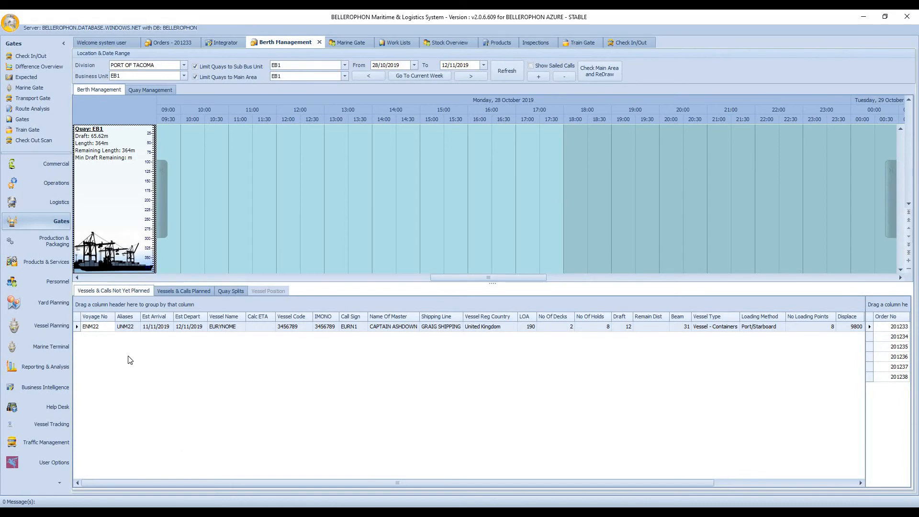
double_click(117, 330)
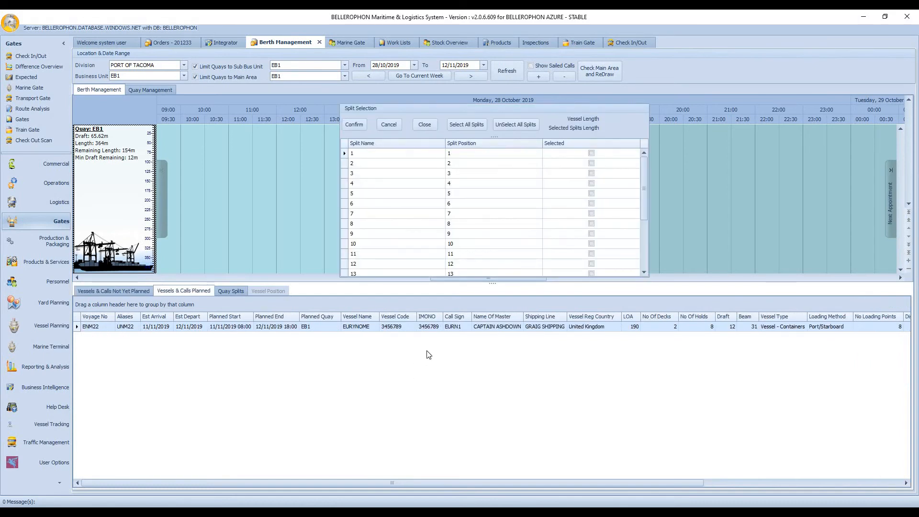
left_click(466, 124)
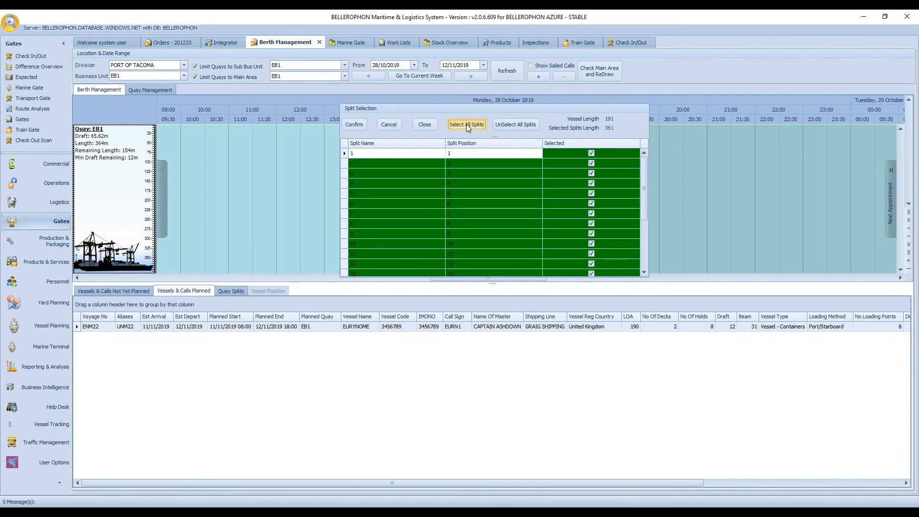
left_click(358, 128)
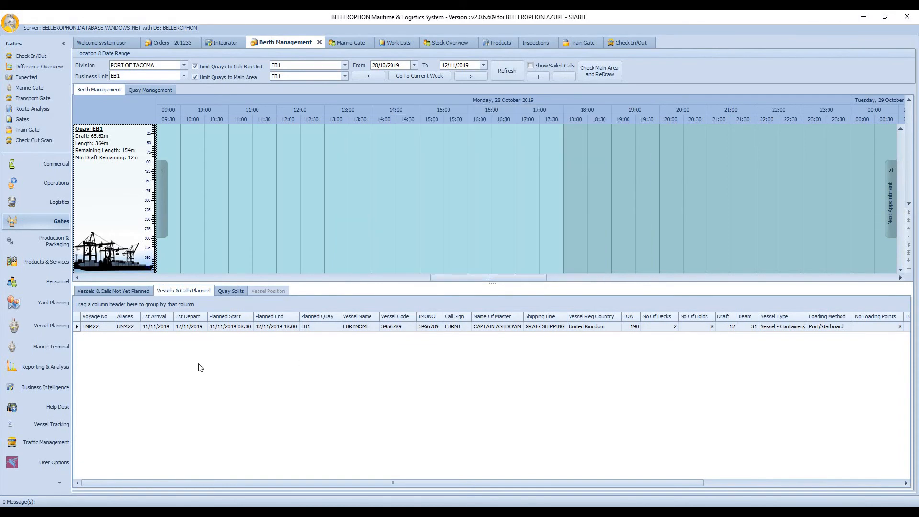
Step: Position the planned EURYNOME vessel Bow-In on the quay with a start gap of about 91 m and save the positioning
left_click(196, 329)
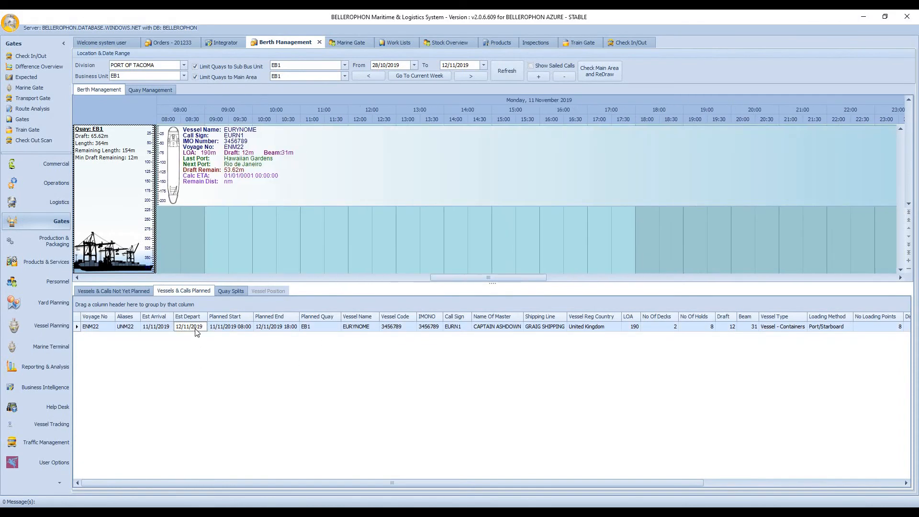
left_click(345, 163)
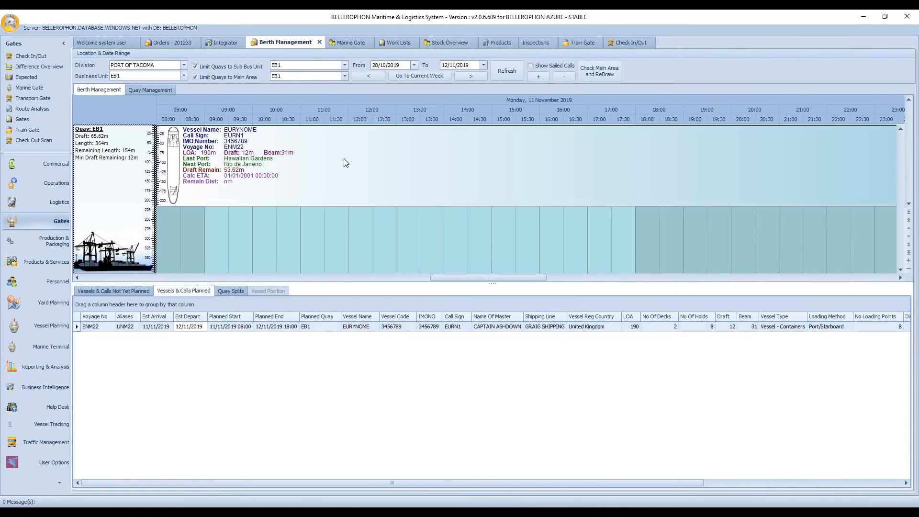
right_click(345, 162)
left_click(360, 175)
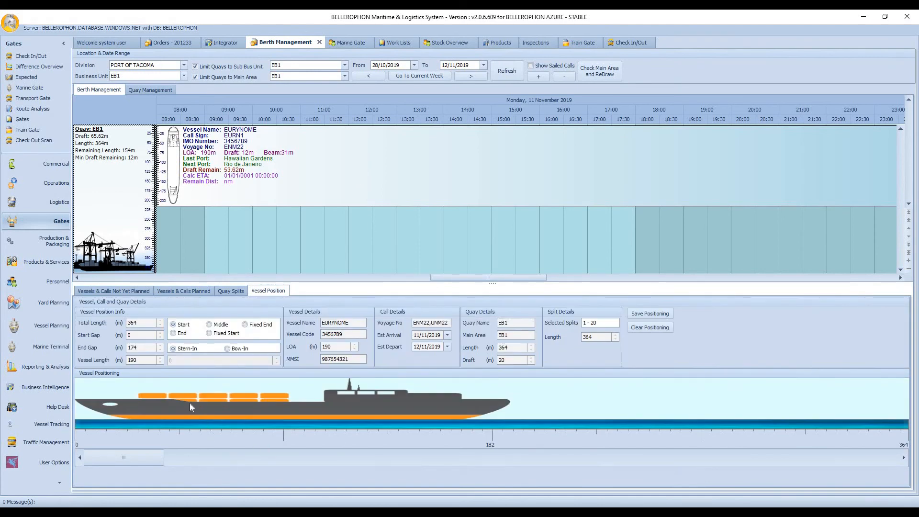
left_click(228, 349)
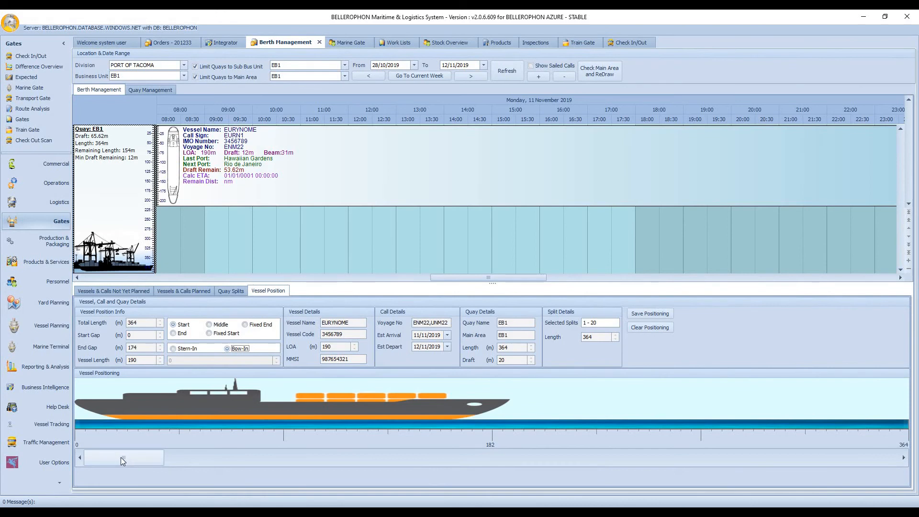
left_click_drag(129, 457, 508, 461)
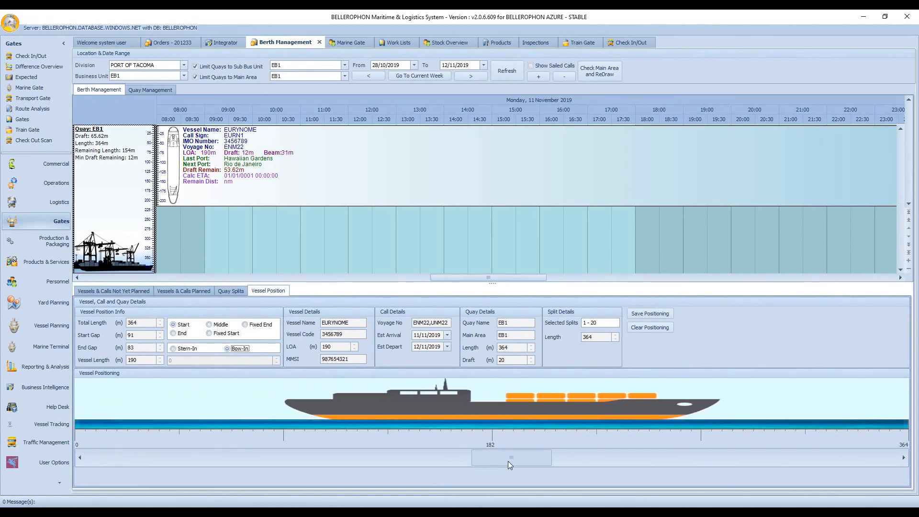
left_click(649, 313)
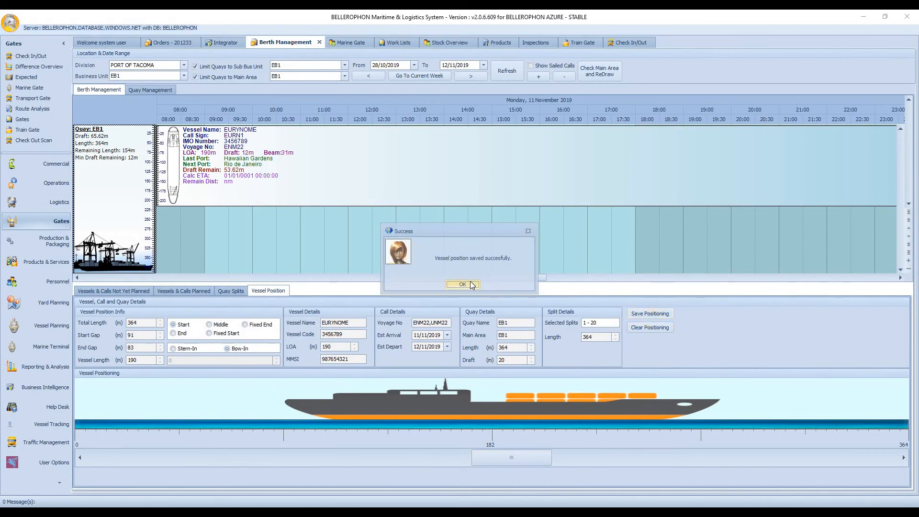
left_click(463, 284)
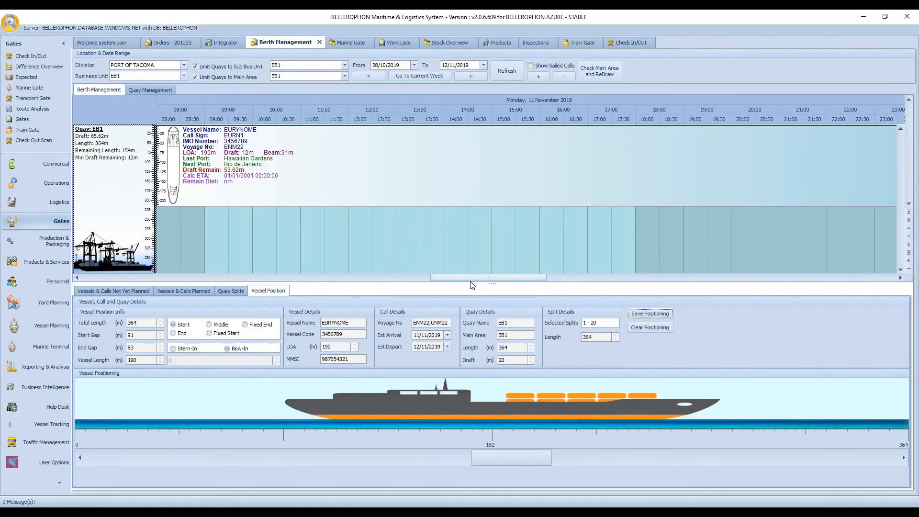
Step: Mark the EURYNOME call, voyage ENM22, as arrived in the Marine Gate despite the minimum berthing time
left_click(349, 43)
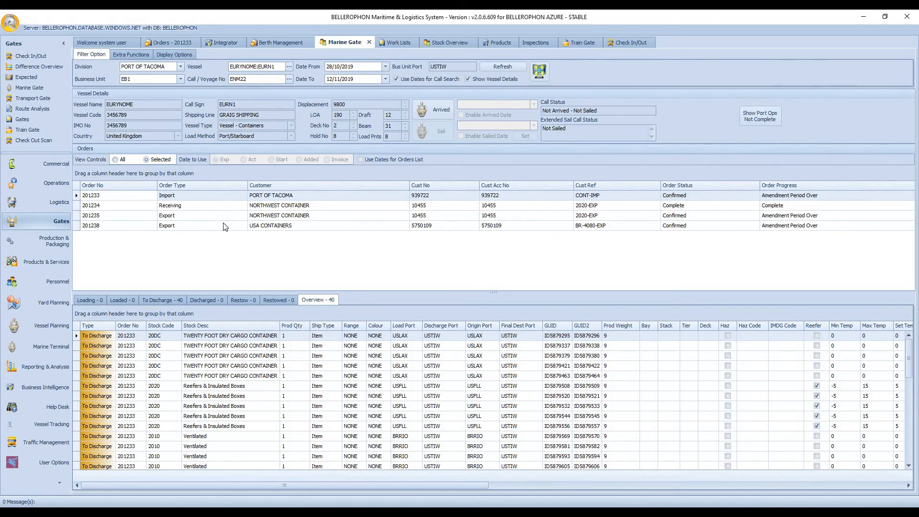
left_click(439, 112)
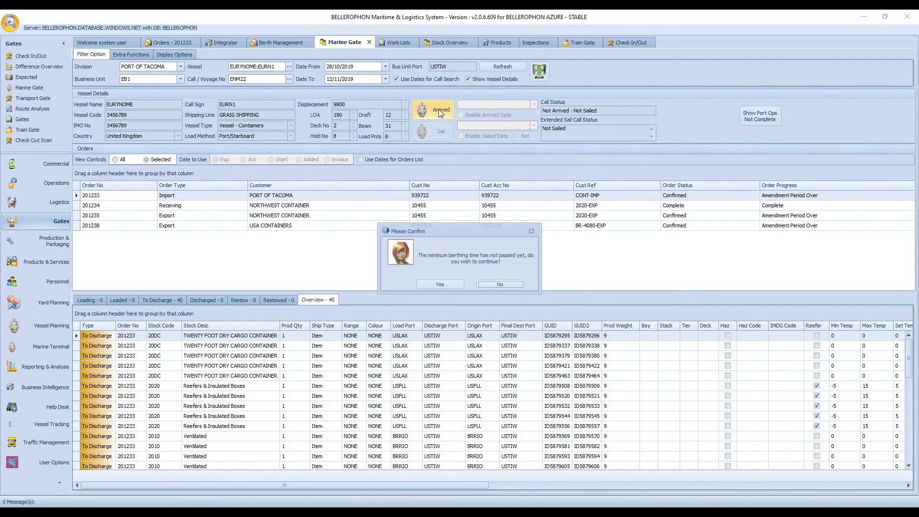
left_click(441, 284)
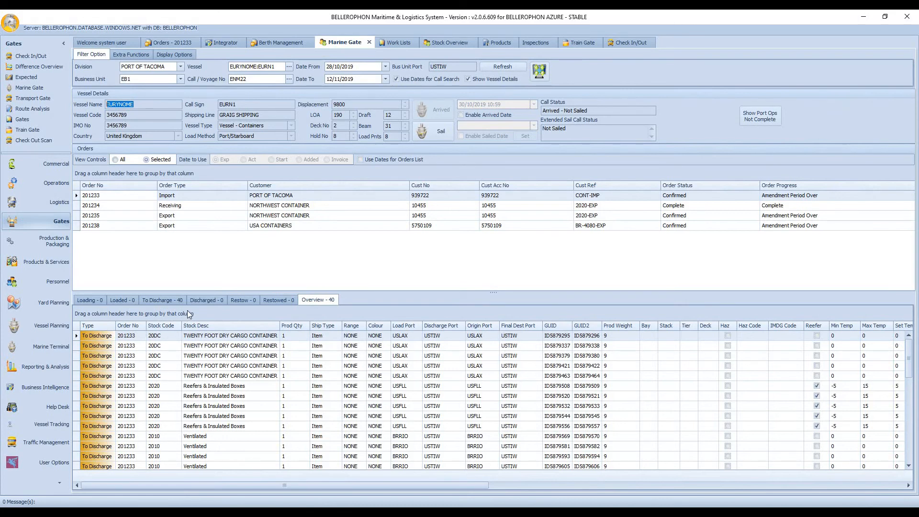
Step: Check the vessel's Loading, To Discharge and Restow item lists and return to the Overview list
left_click(90, 301)
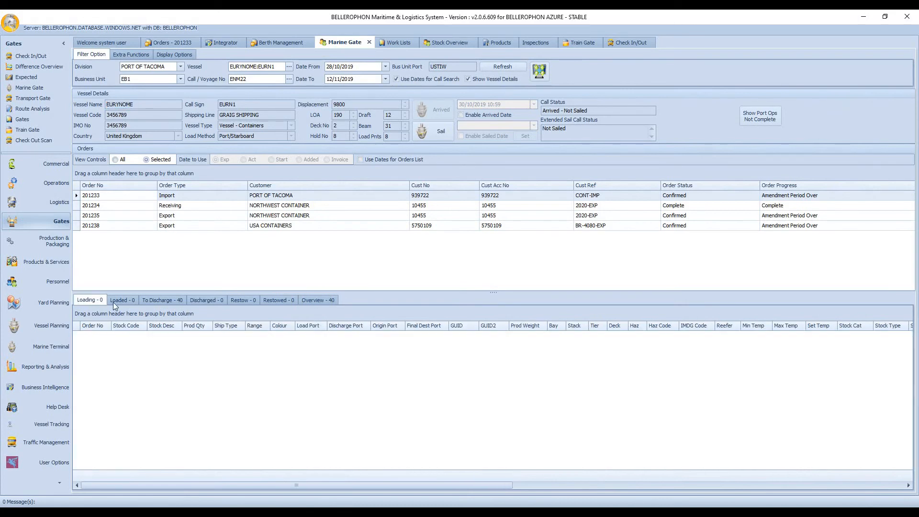
left_click(162, 300)
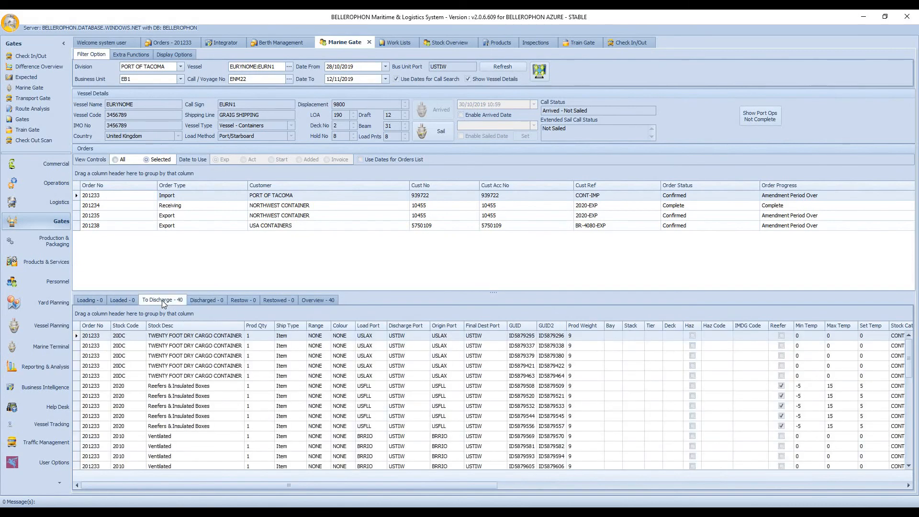
left_click(238, 300)
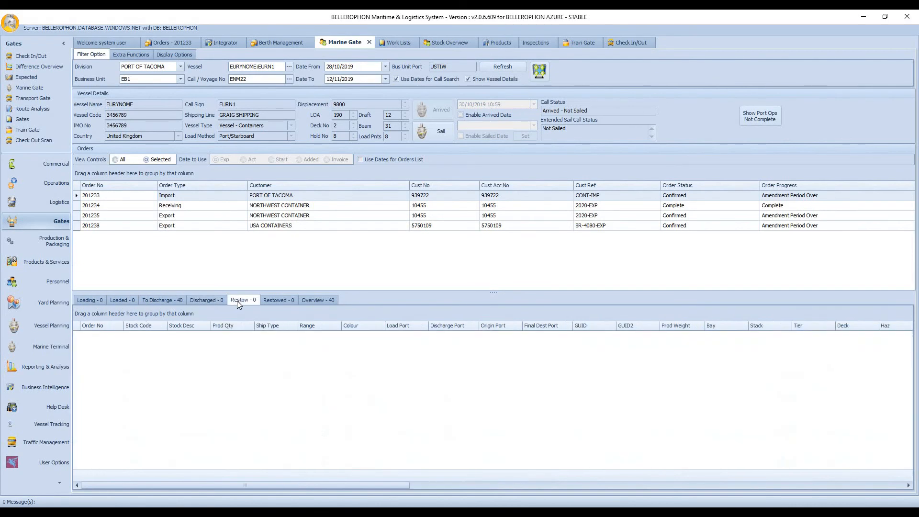
left_click(327, 300)
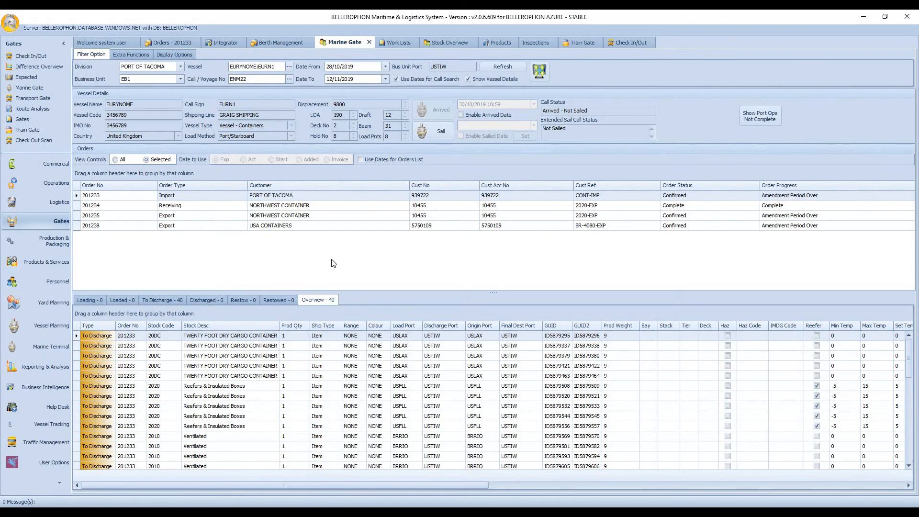
Step: In the Work Lists' Port Operations, filter the order number to equal the import order's number
left_click(398, 42)
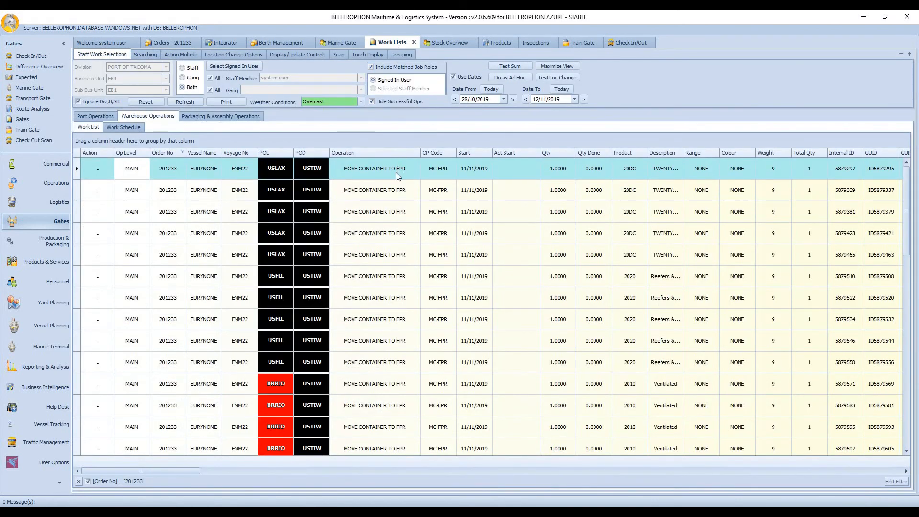
left_click(95, 116)
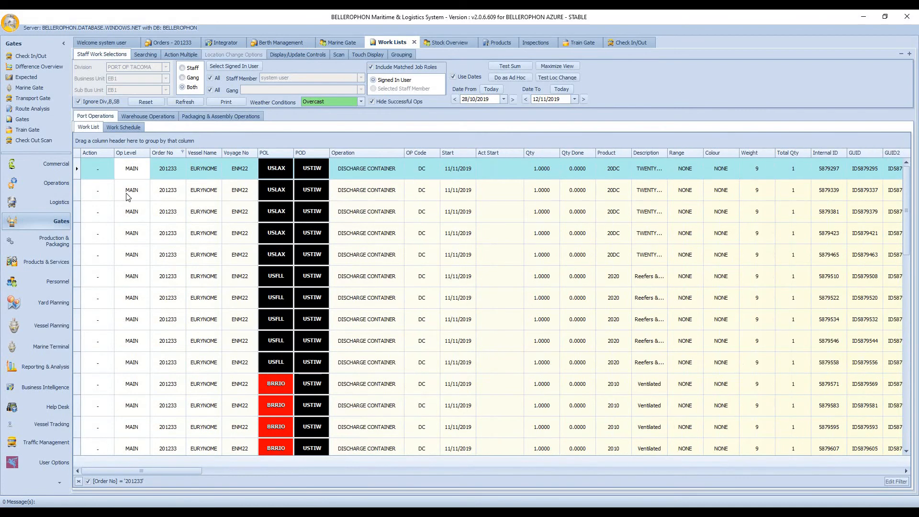
left_click(183, 152)
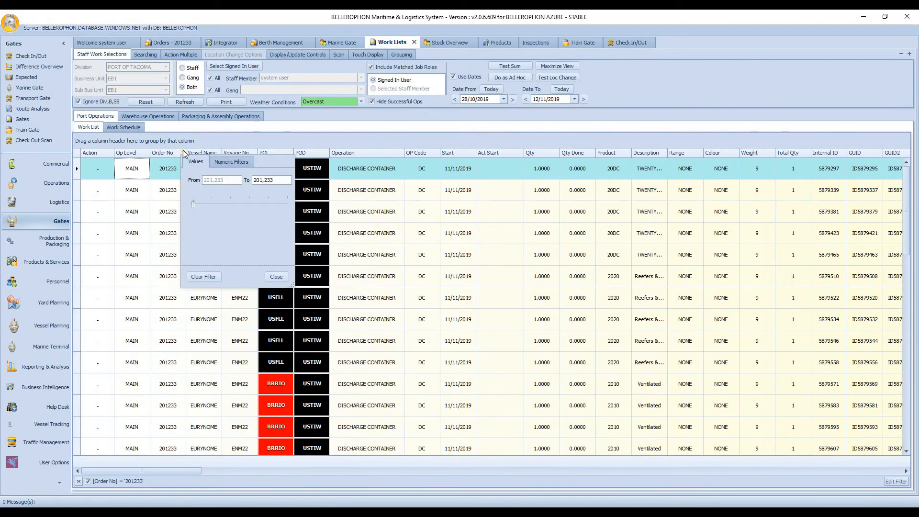
left_click(230, 163)
left_click(284, 192)
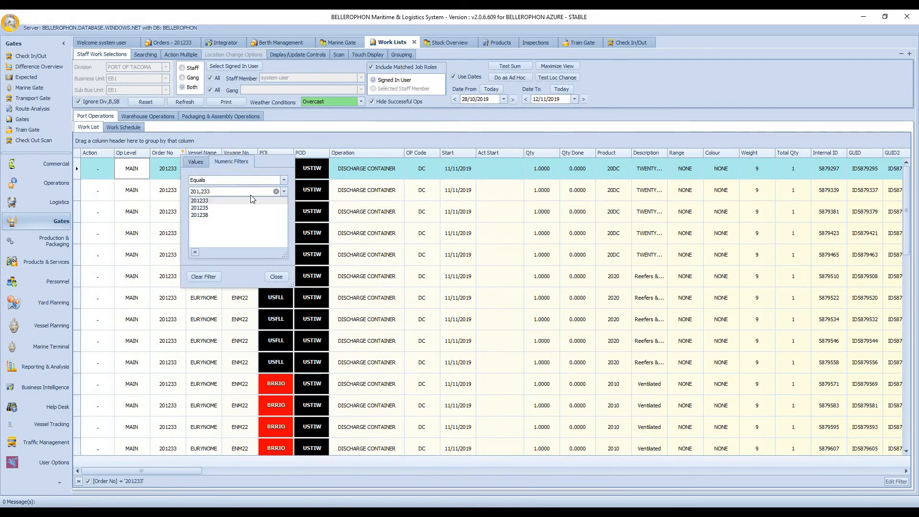
left_click(245, 201)
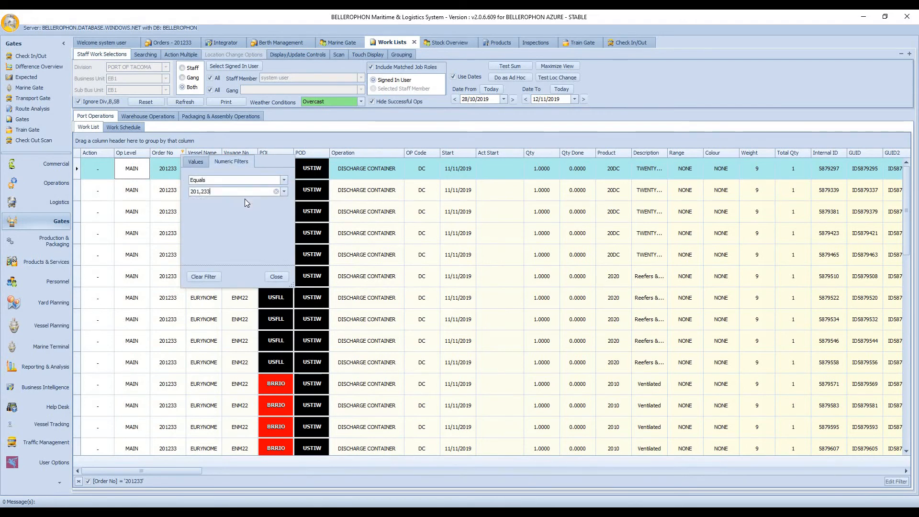
left_click(276, 278)
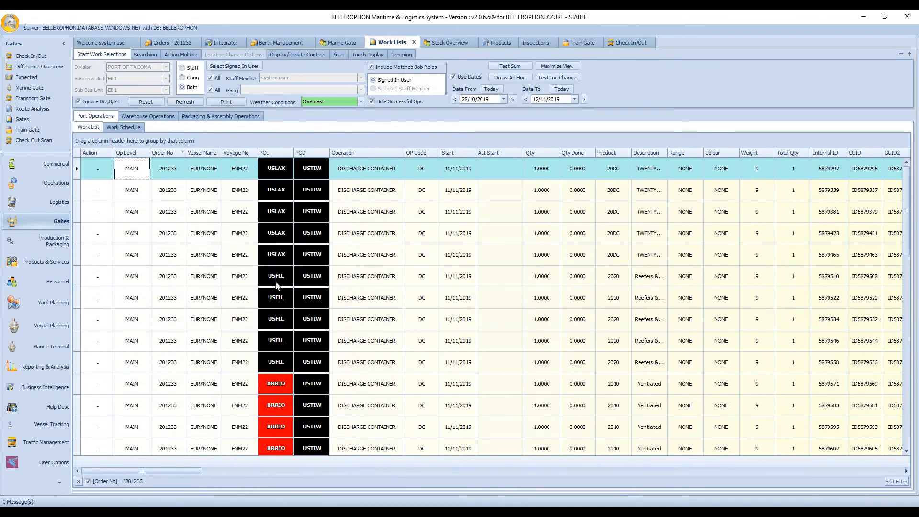
Step: Set the action of the first three DISCHARGE CONTAINER operations from USLAX to OK
left_click(110, 178)
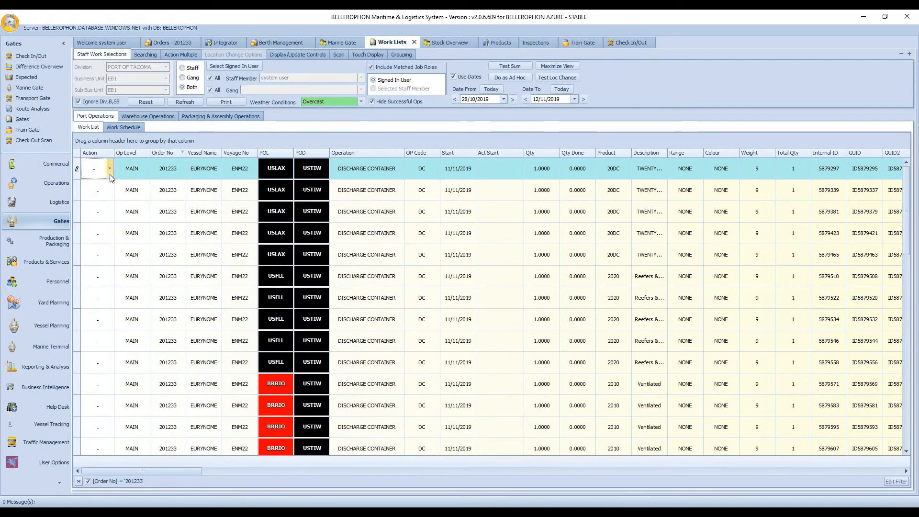
left_click(98, 186)
left_click(111, 199)
left_click(110, 199)
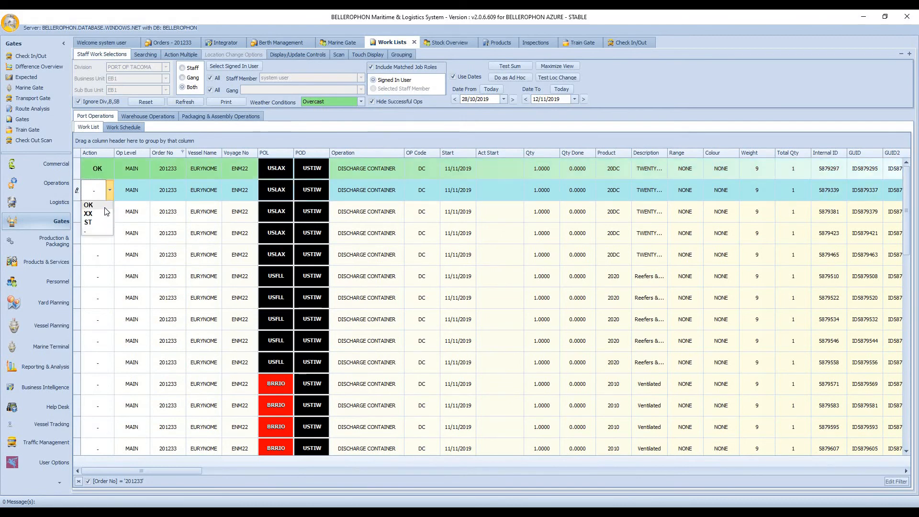
left_click(105, 215)
left_click(112, 216)
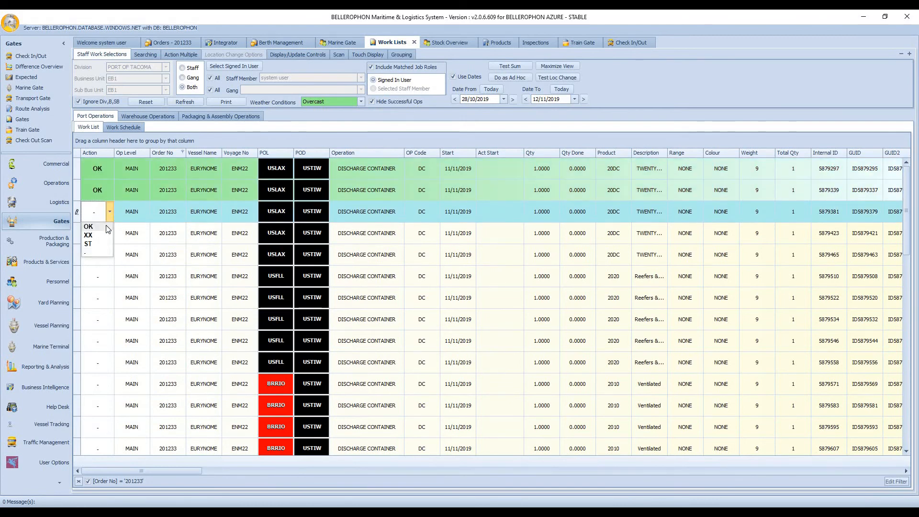
left_click(101, 236)
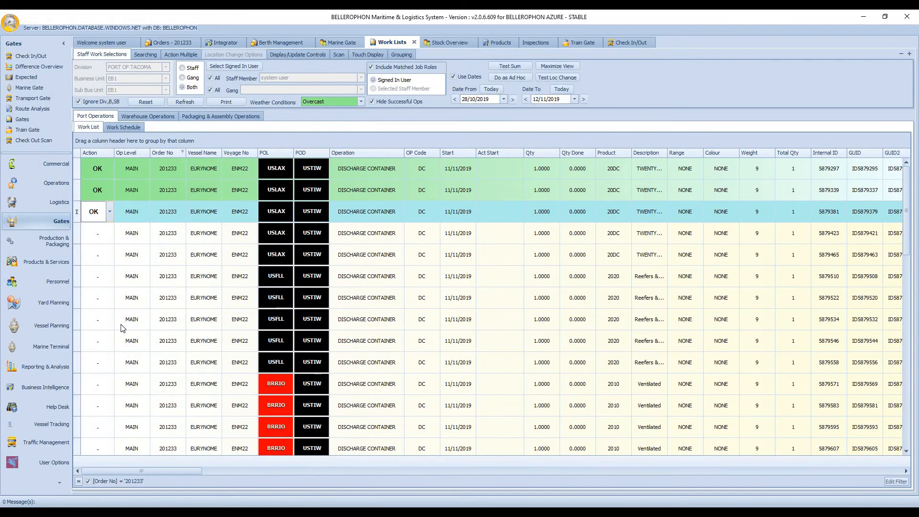
Step: Refresh the EURYNOME call in the Marine Gate and check its To Discharge, Discharged and Overview item lists
left_click(352, 43)
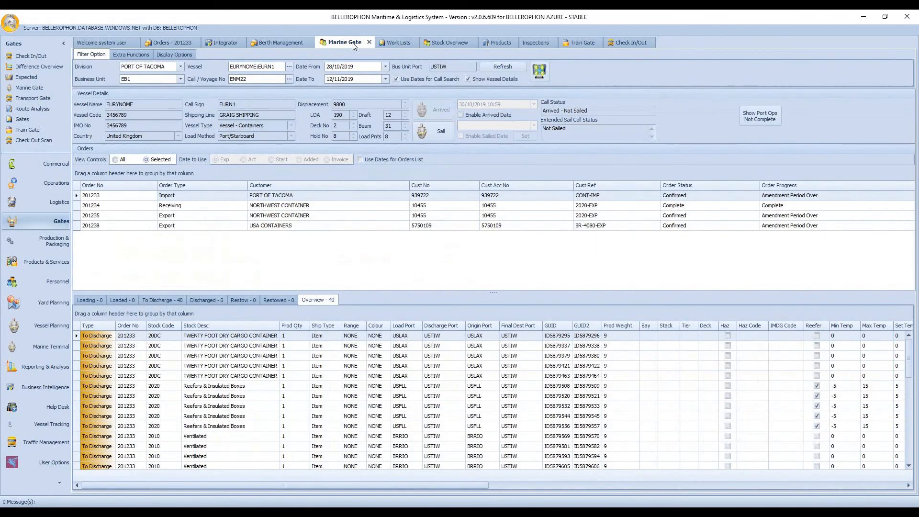
left_click(504, 67)
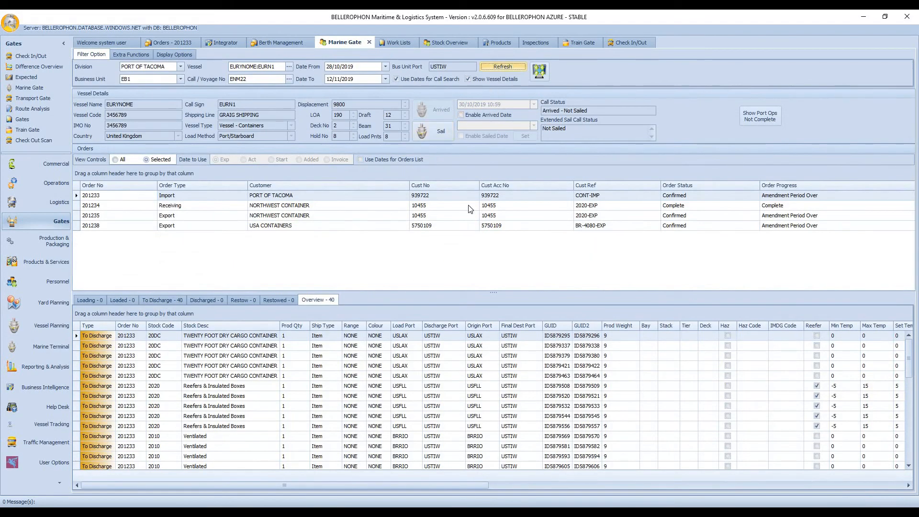
left_click(166, 300)
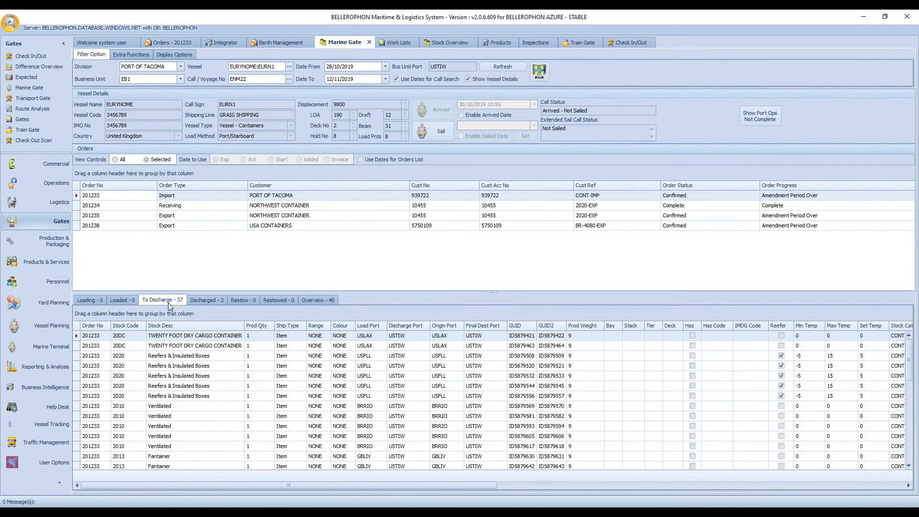
left_click(200, 301)
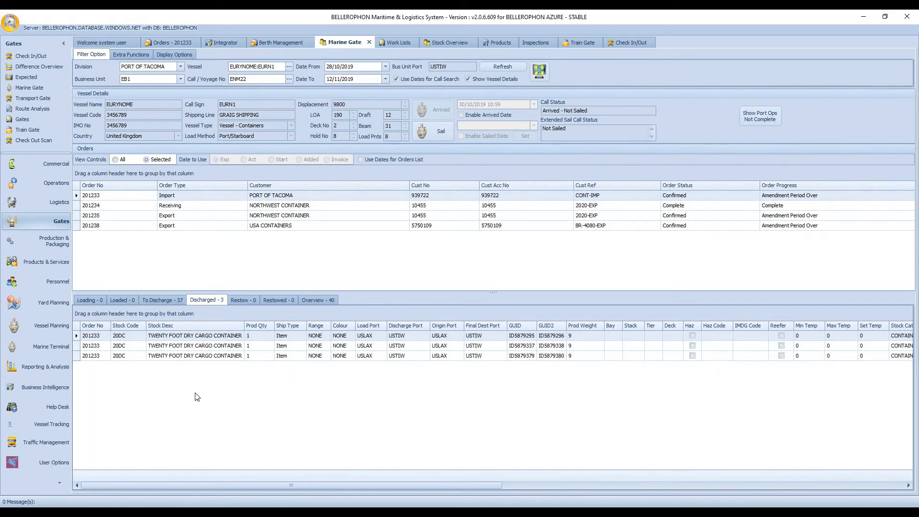
left_click(310, 299)
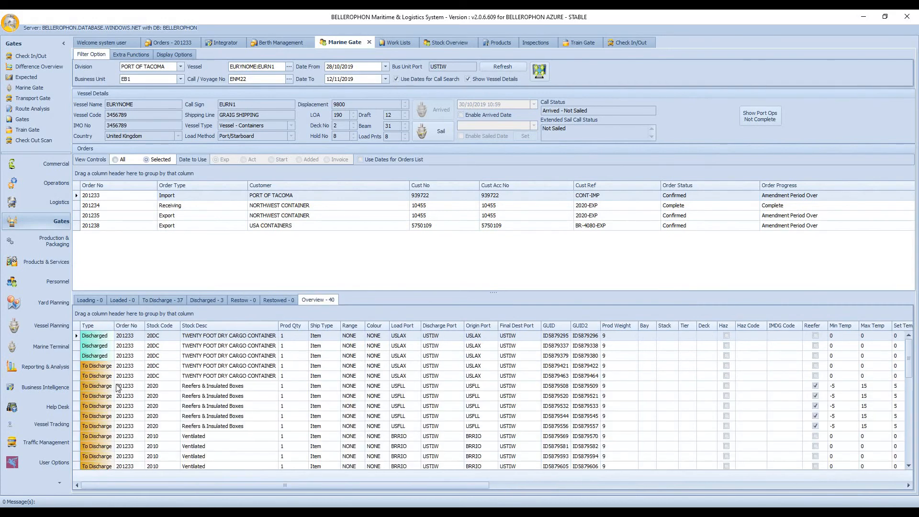
double_click(107, 360)
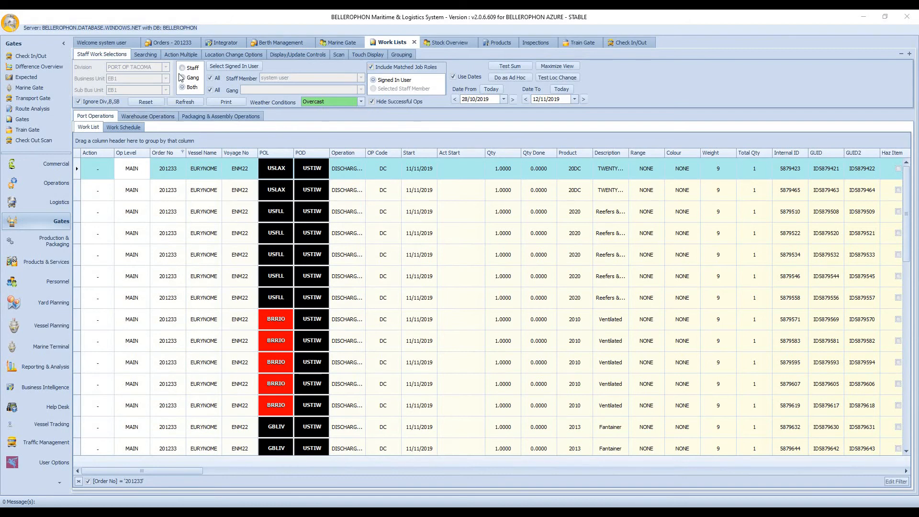
Step: In the port work list, enable multi-select and action all remaining discharge operations of the import order with status OK
left_click(186, 57)
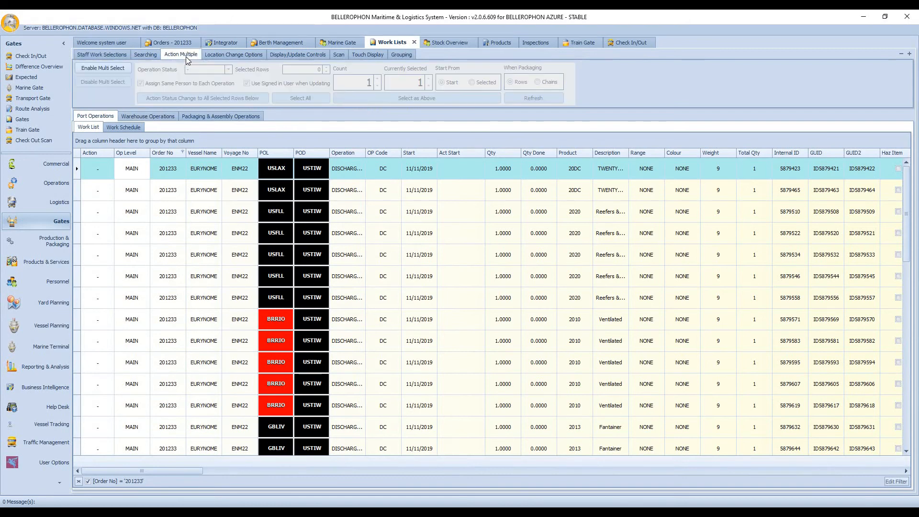
left_click(111, 69)
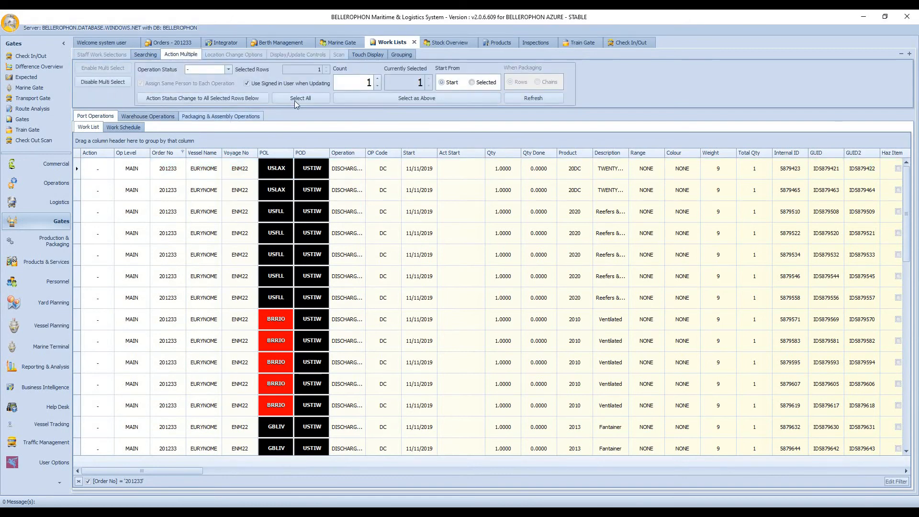
left_click(305, 98)
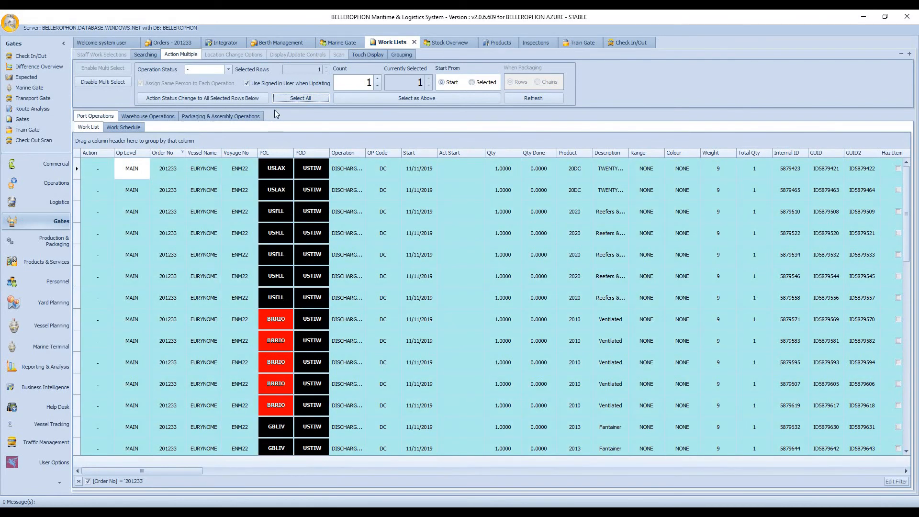
left_click(228, 69)
left_click(206, 86)
left_click(203, 98)
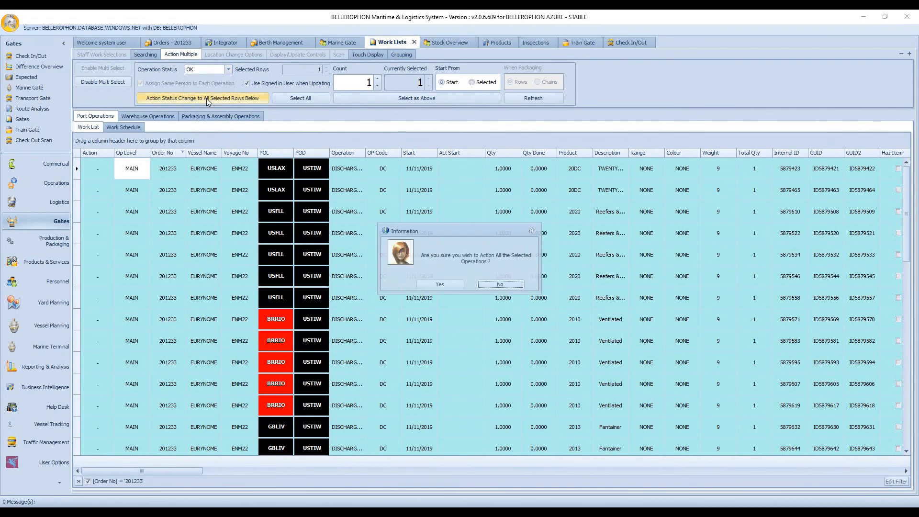
left_click(441, 283)
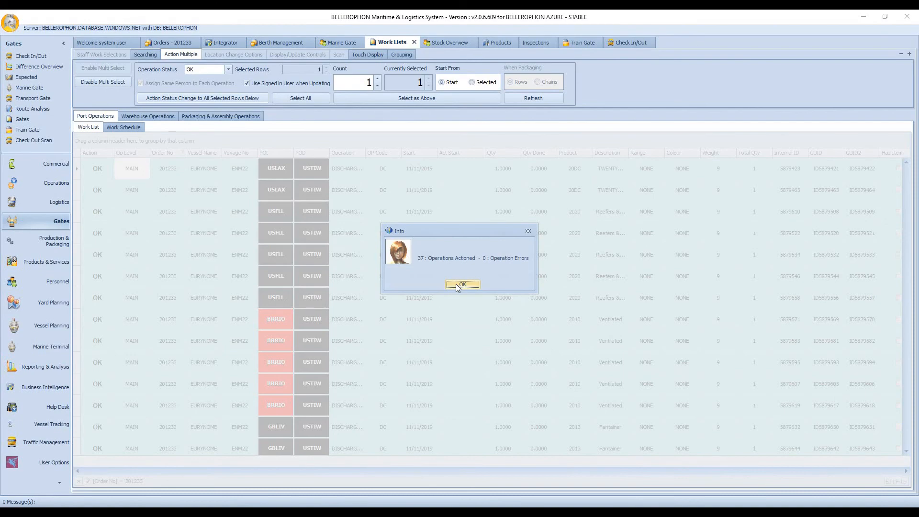
left_click(460, 285)
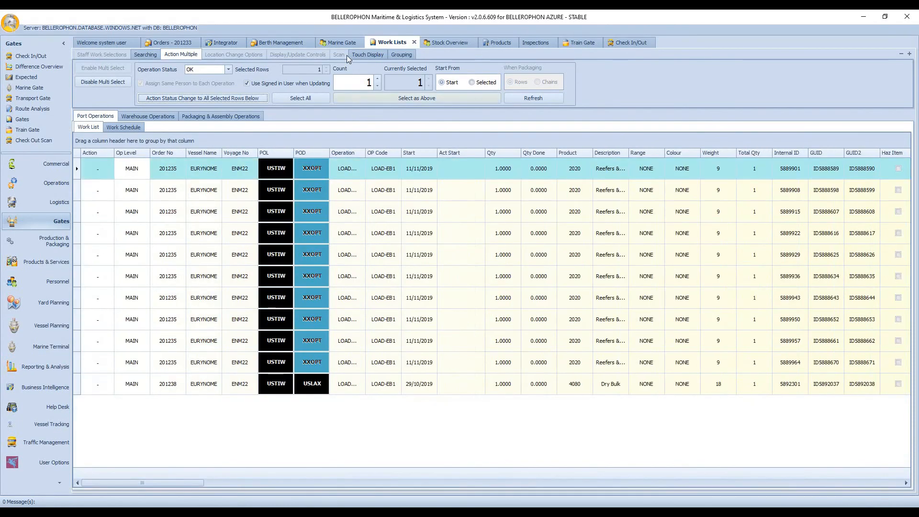
Step: Refresh the vessel call in the Marine Gate and review its To Discharge and Discharged container lists
left_click(344, 44)
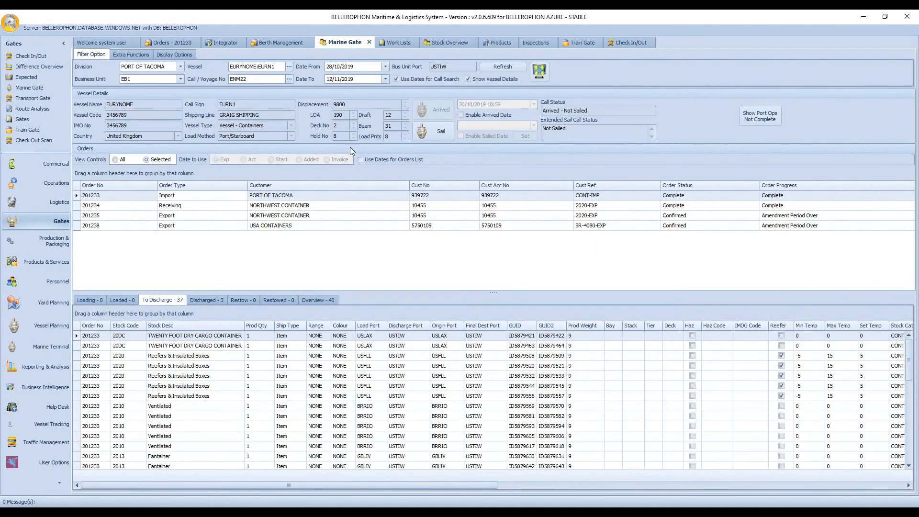
left_click(496, 68)
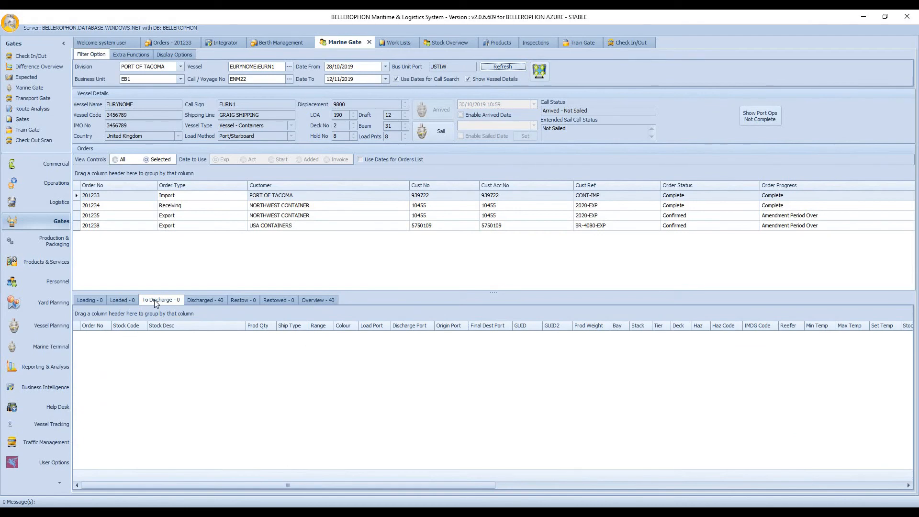
left_click(191, 299)
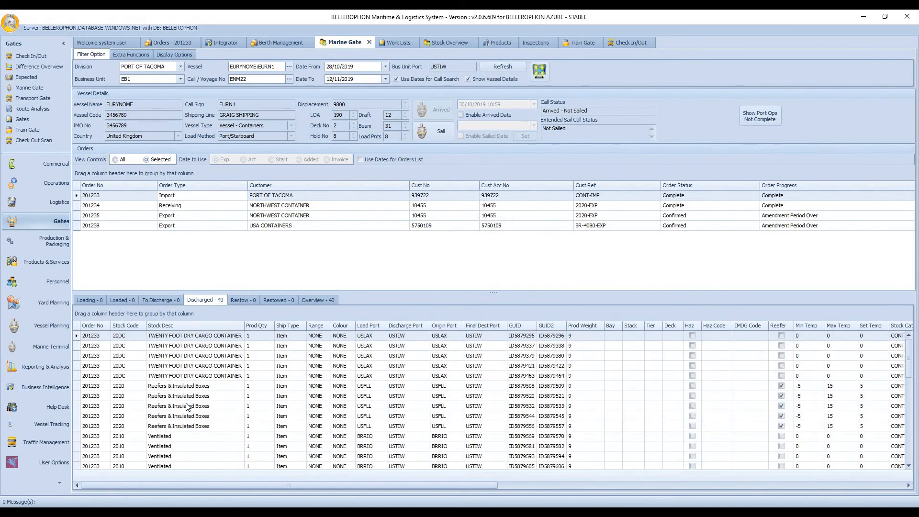
scroll(187, 406, "down", 1)
scroll(187, 406, "down", 5)
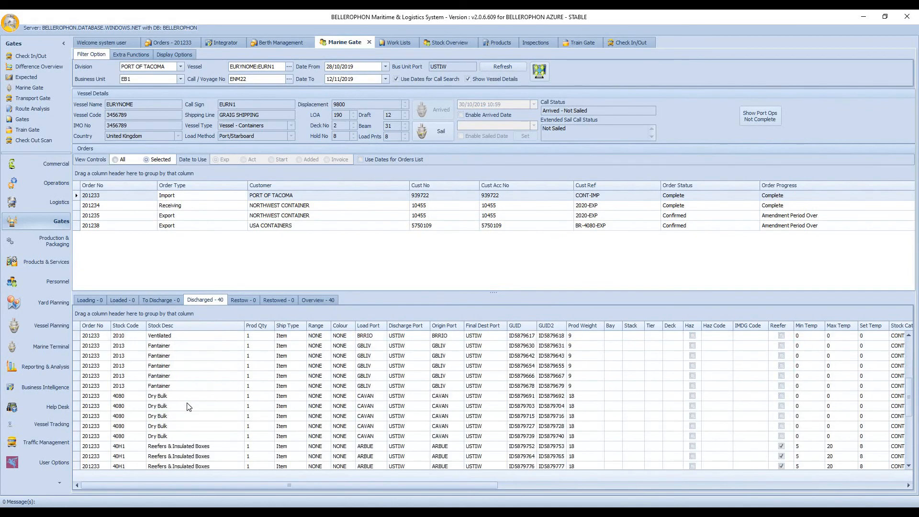
scroll(187, 406, "up", 6)
Step: Widen the Type column in the Marine Gate's Overview list and review the status of the containers
left_click(331, 300)
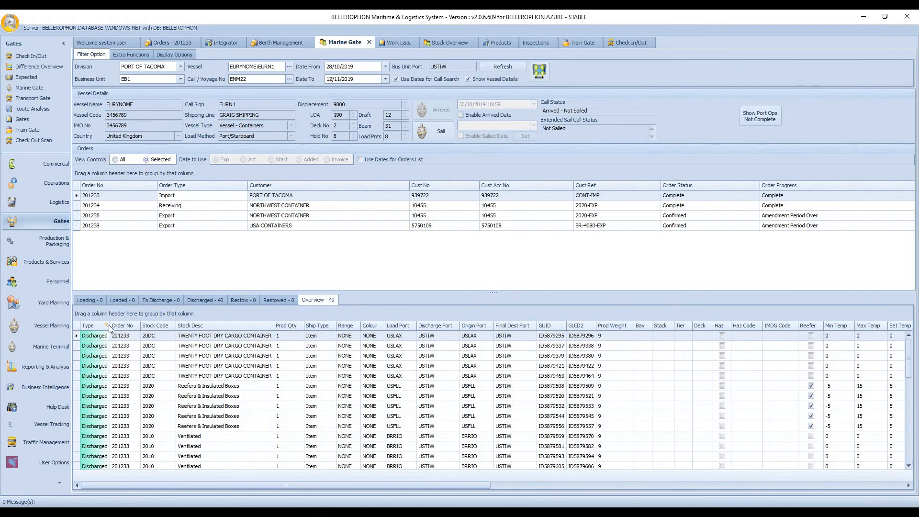
left_click_drag(110, 325, 125, 326)
scroll(101, 370, "down", 5)
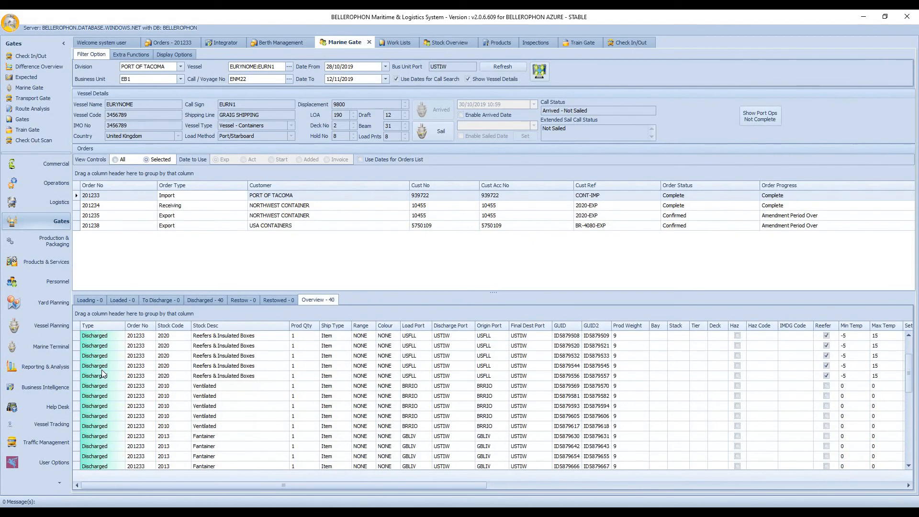
scroll(103, 370, "up", 5)
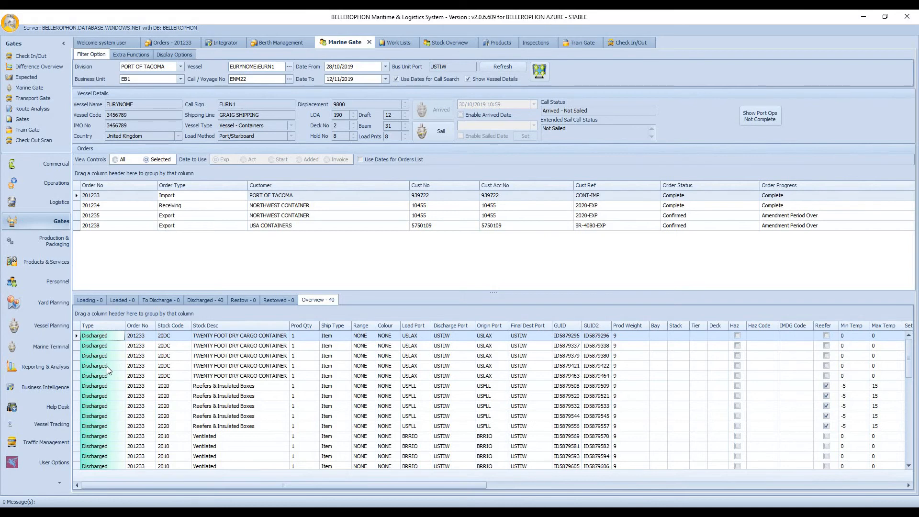
Step: In the Work Lists' Warehouse Operations, filter the order number to equal the import order's number
left_click(397, 42)
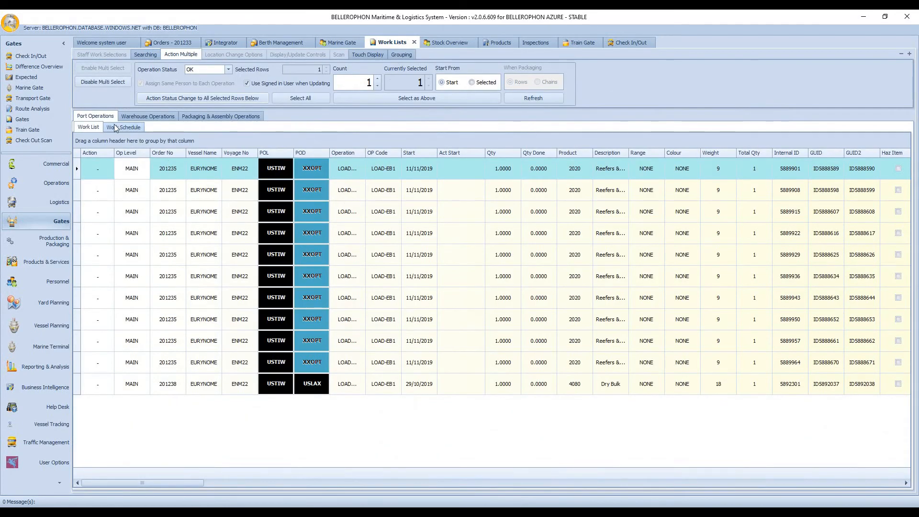
left_click(137, 118)
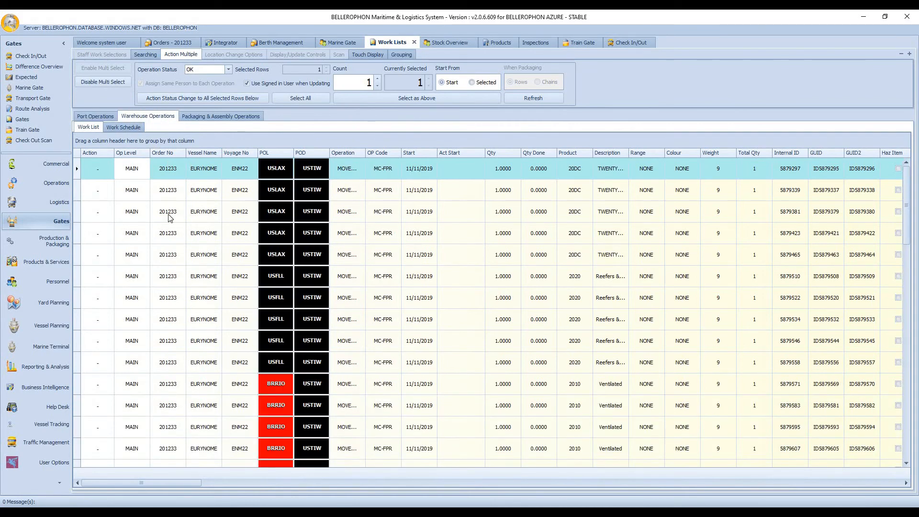
left_click(183, 154)
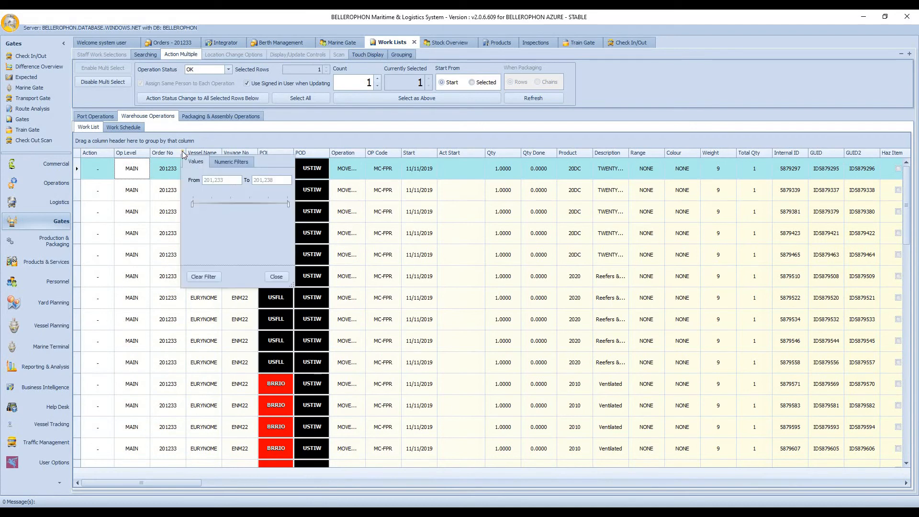
left_click(233, 165)
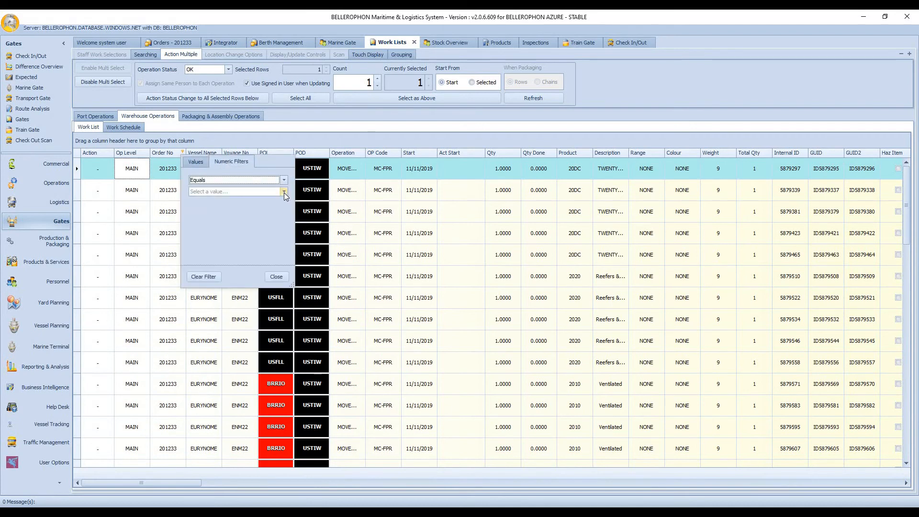
left_click(283, 191)
left_click(235, 201)
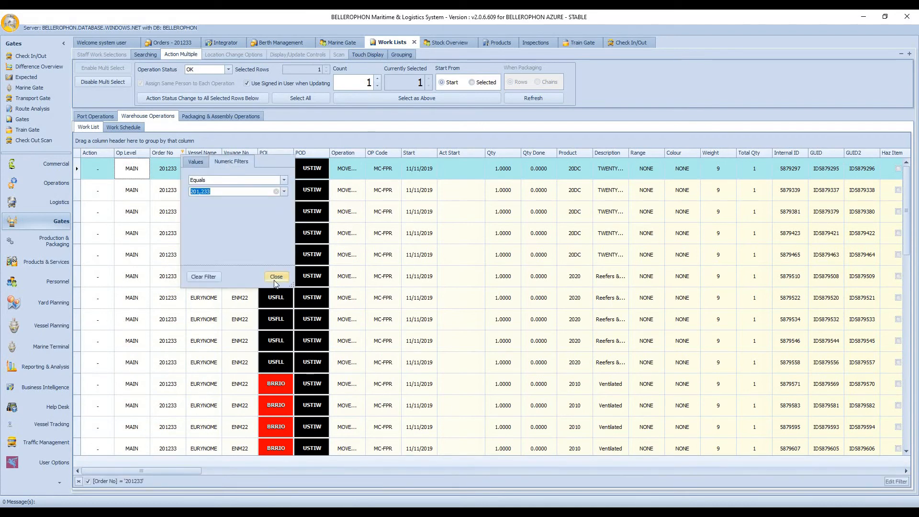
left_click(276, 278)
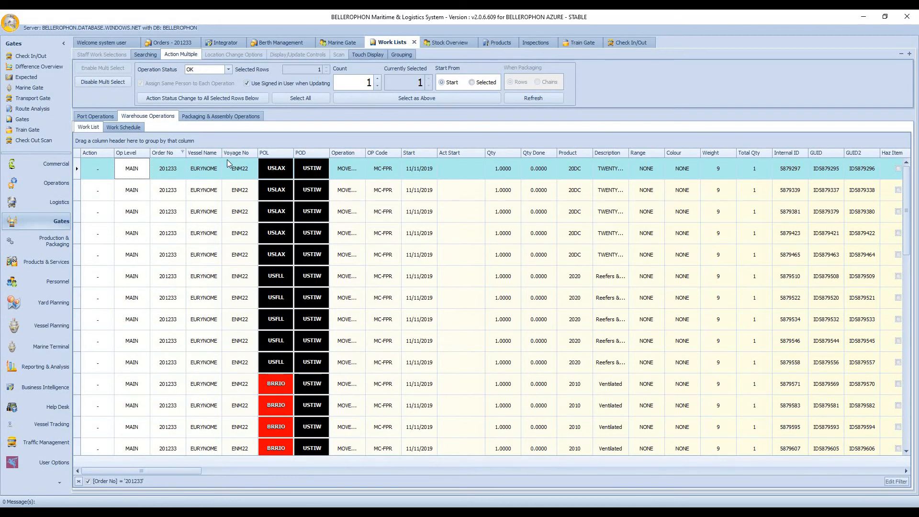
Step: Select all of the import order's listed warehouse operations and action them with status OK
left_click(306, 98)
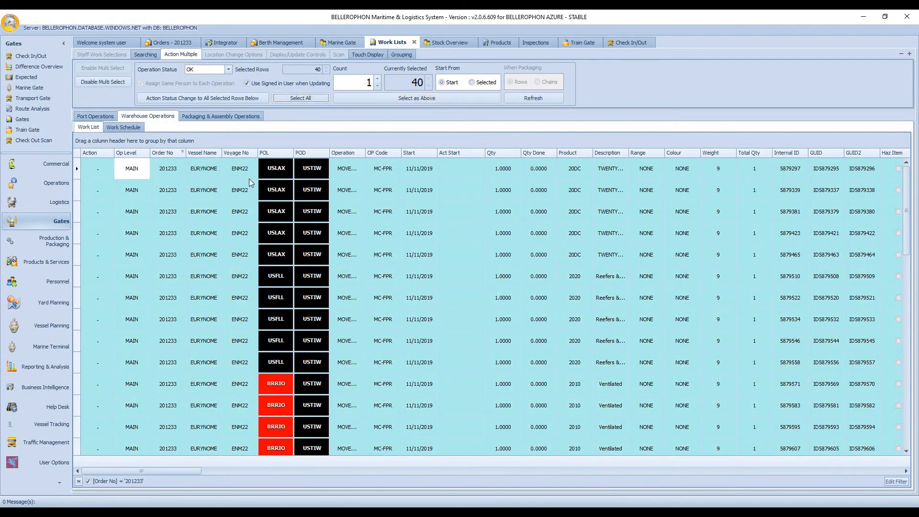
left_click(162, 99)
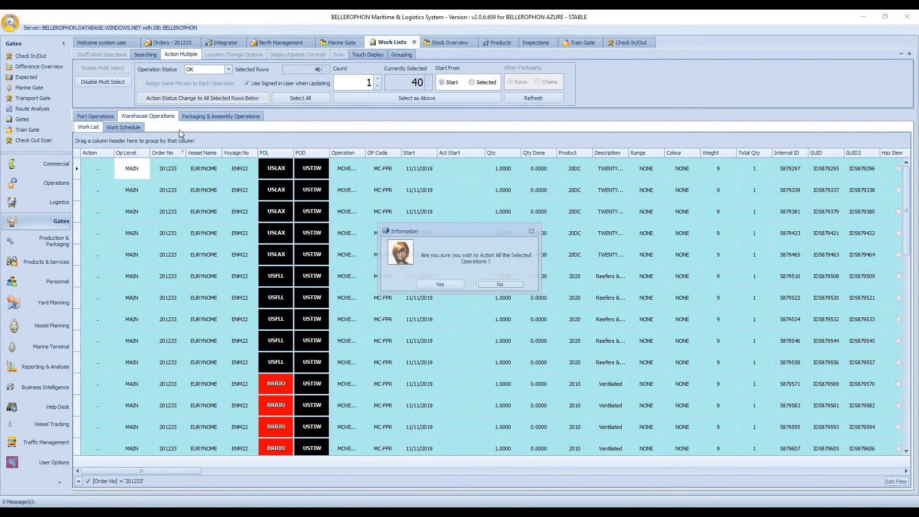
left_click(441, 286)
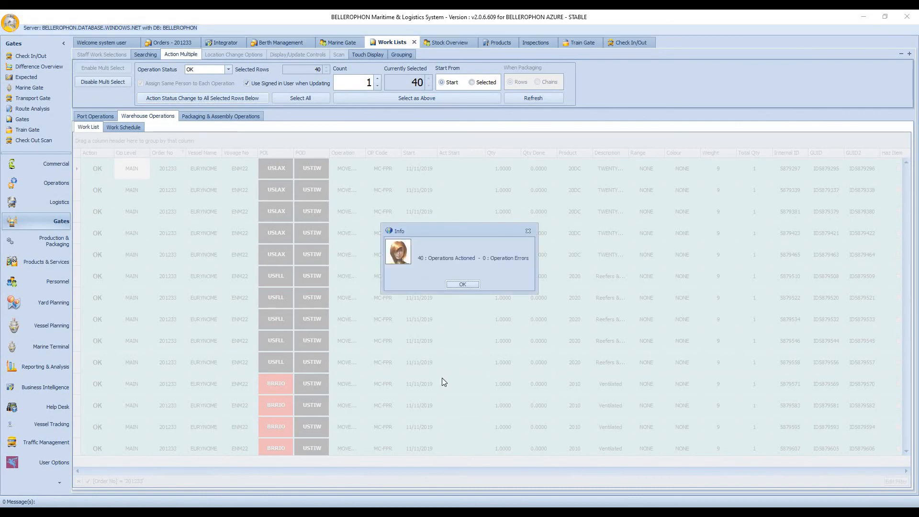
left_click(467, 283)
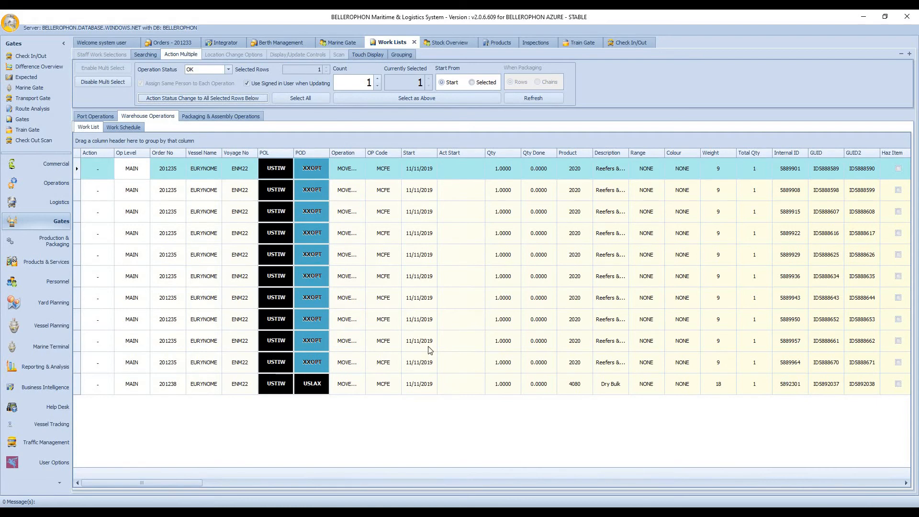
Step: Refresh the Stock Overview, filter its order number to equal the import order's number, and review the listed containers
left_click(456, 42)
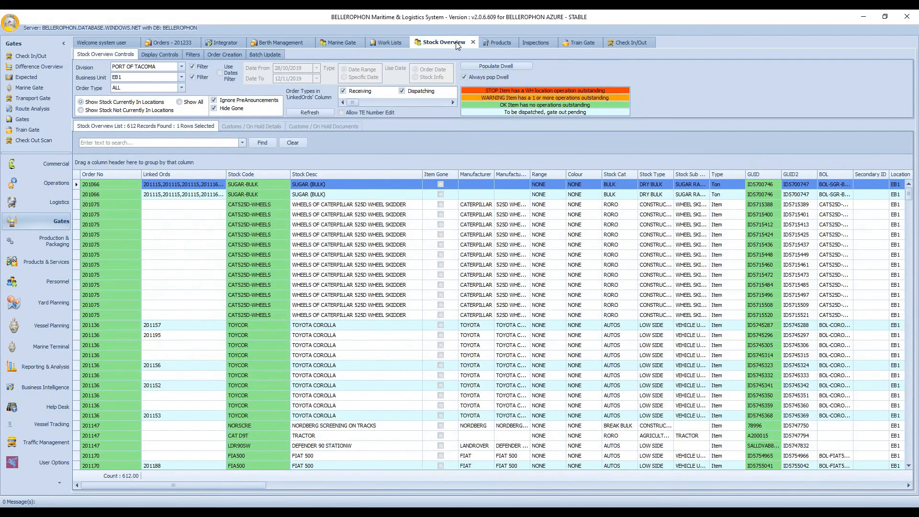
left_click(302, 113)
left_click(137, 174)
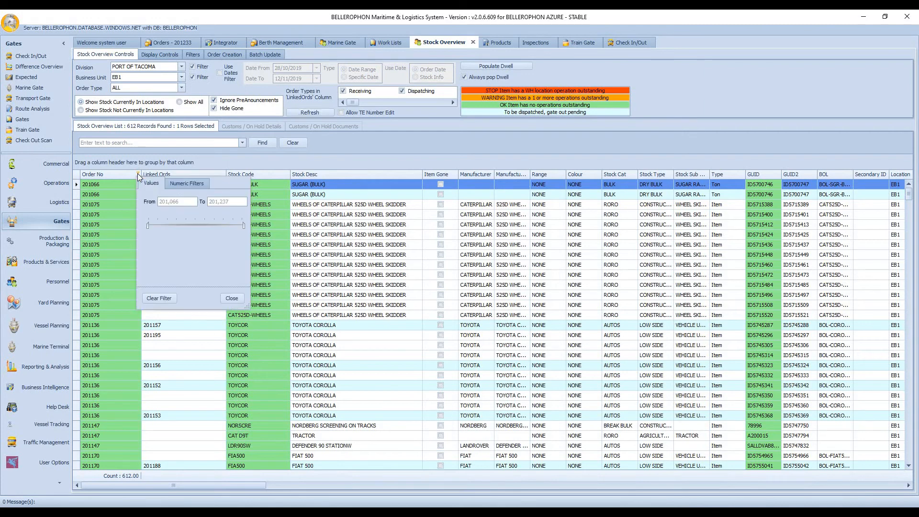
left_click(177, 188)
left_click(240, 213)
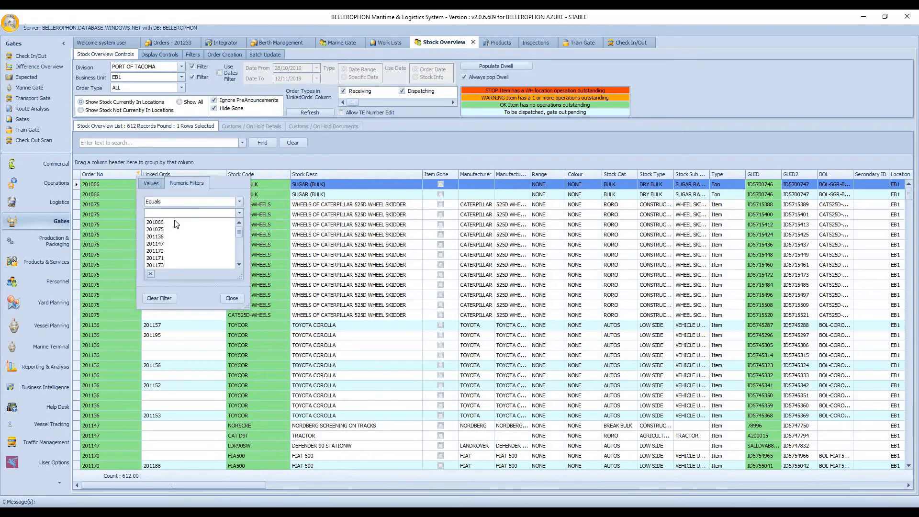
scroll(177, 230, "down", 5)
left_click(178, 251)
left_click(231, 298)
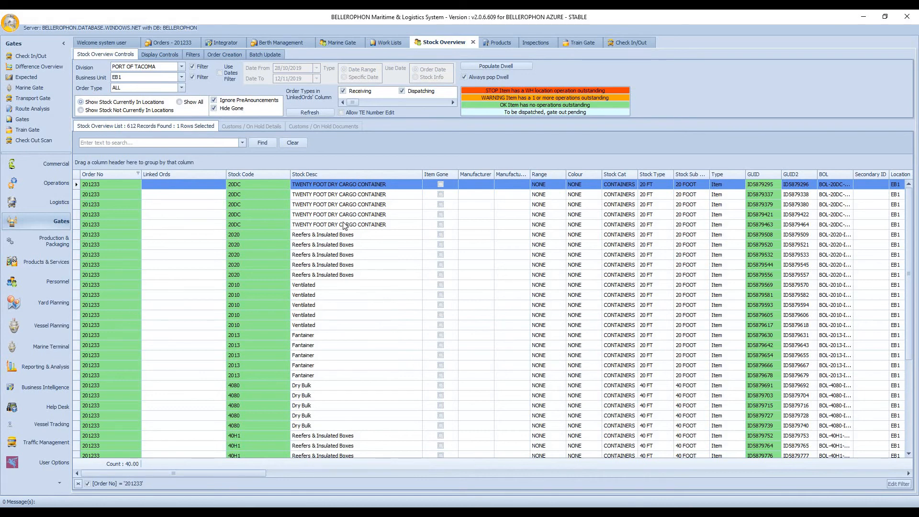
scroll(344, 225, "down", 4)
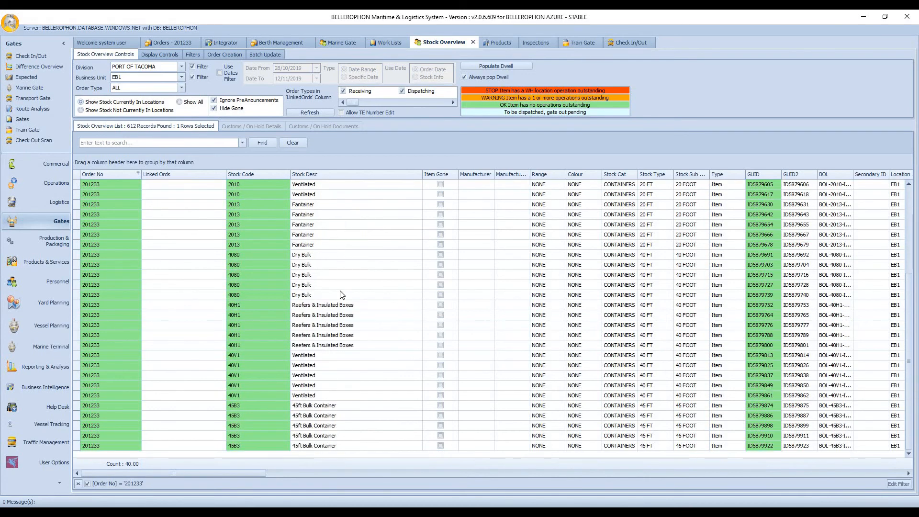
scroll(342, 294, "up", 4)
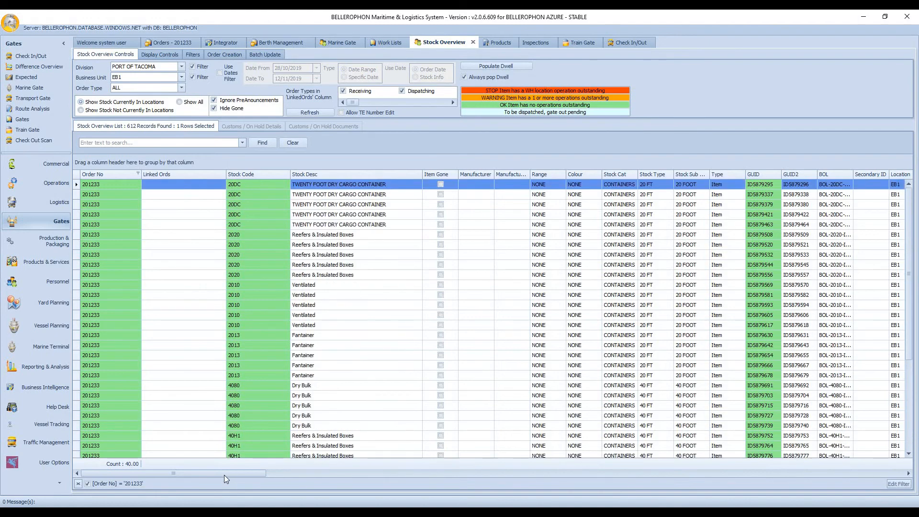
left_click_drag(224, 475, 189, 472)
Step: Review product 20DC's main details and filter its allocated stock locations by customer PORT OF TACOMA
left_click(501, 44)
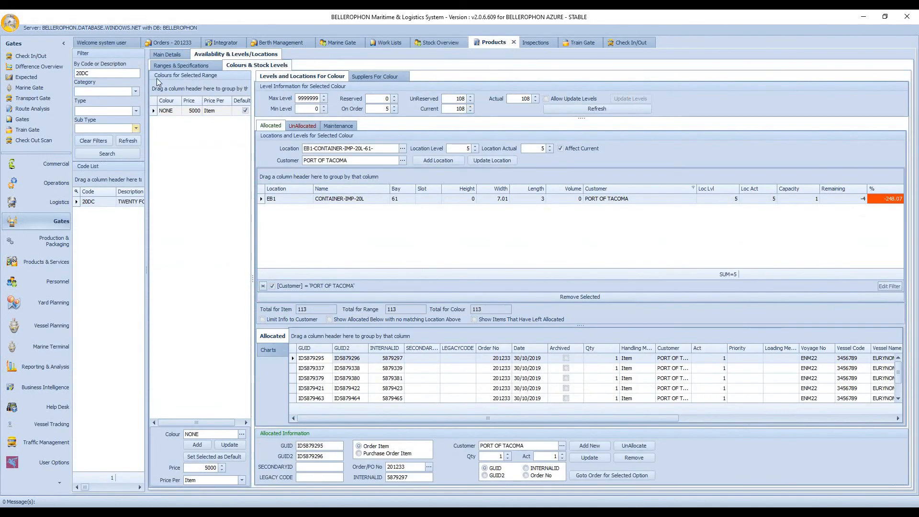
left_click(168, 54)
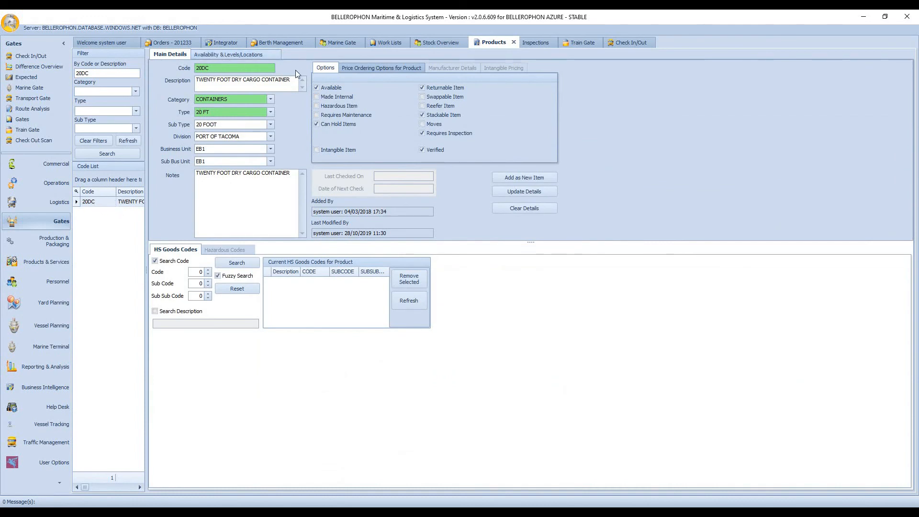
left_click(265, 55)
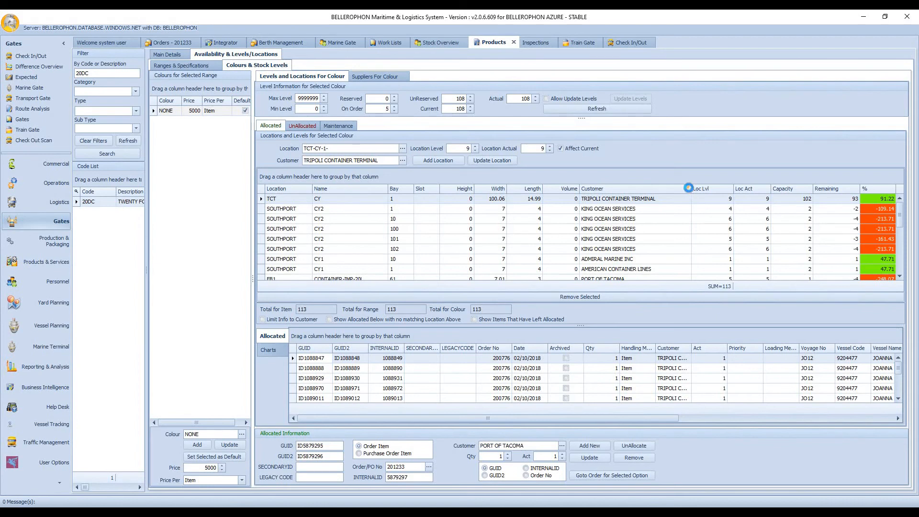
left_click(690, 188)
left_click(699, 260)
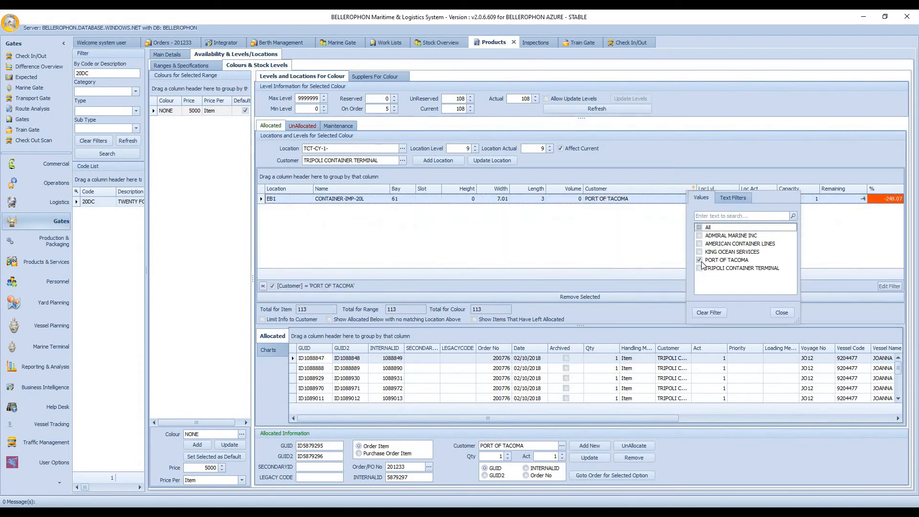
left_click(781, 312)
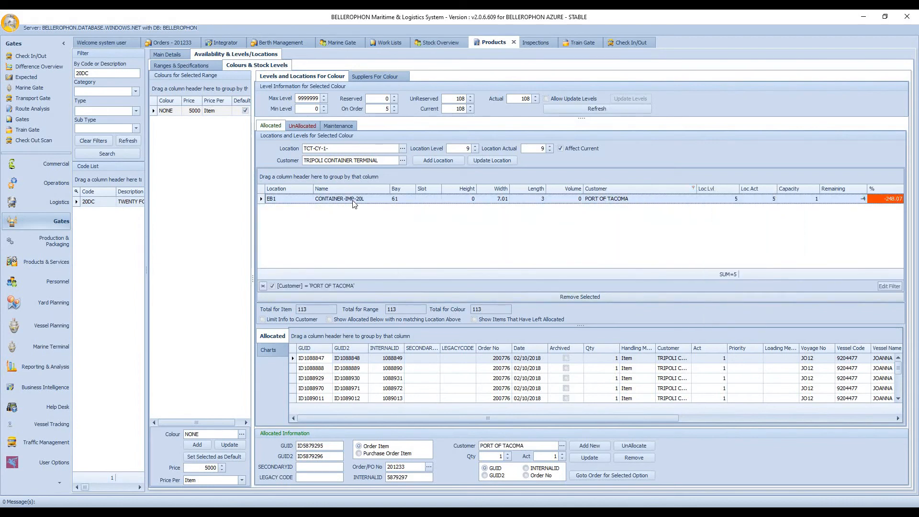
Step: Clear the customer filter on the 20DC locations and examine the items allocated to EB1 CONTAINER-IMP-20L, bay 61
left_click(263, 286)
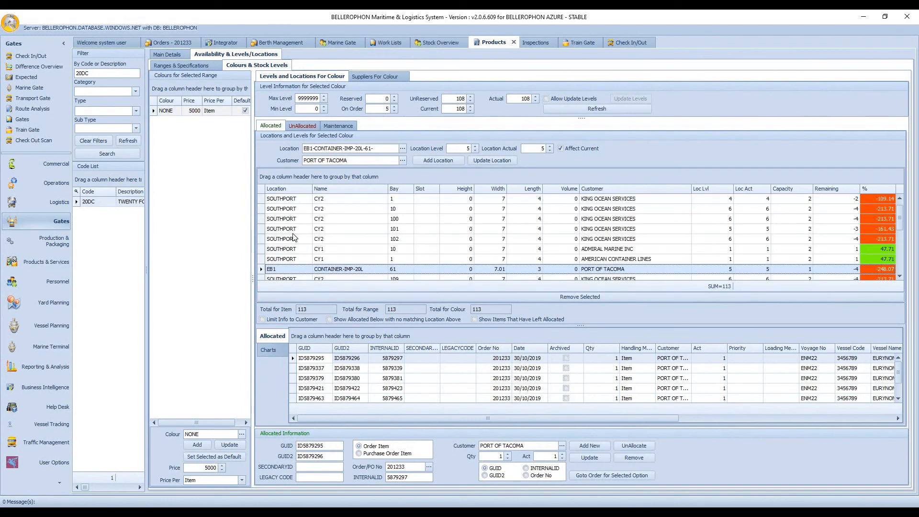
left_click(298, 260)
left_click(303, 270)
scroll(476, 381, "down", 1)
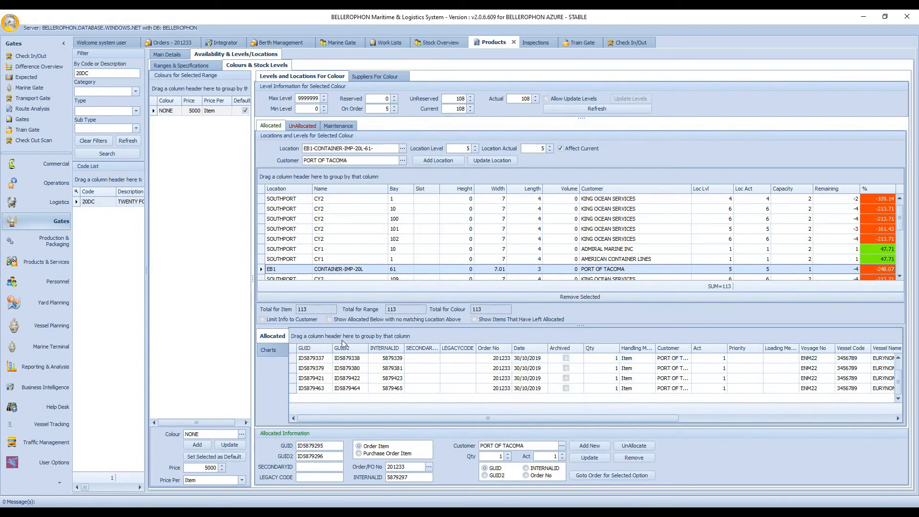
left_click(324, 370)
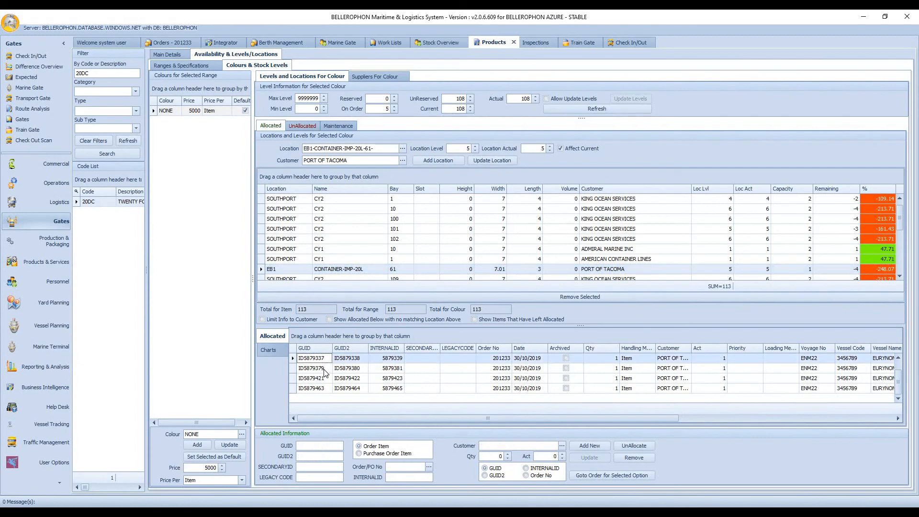
key("Down")
key("Down")
key("Down")
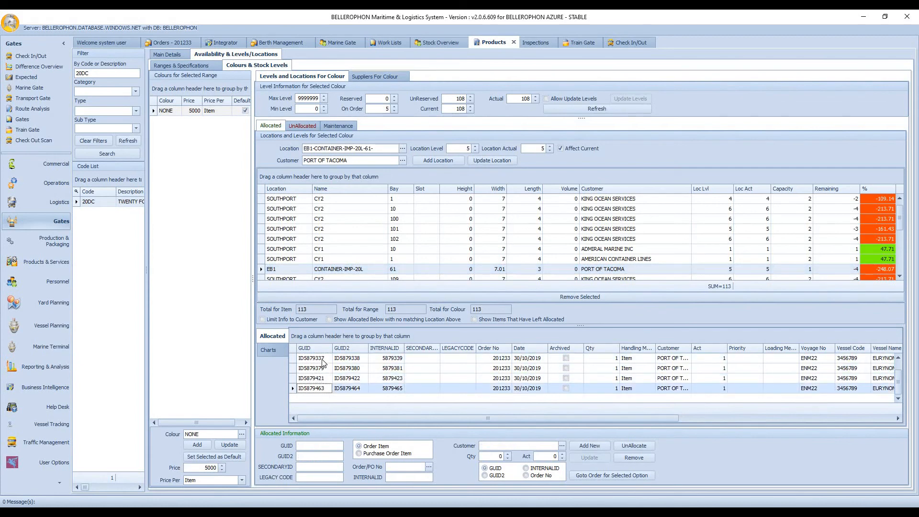
left_click(327, 381)
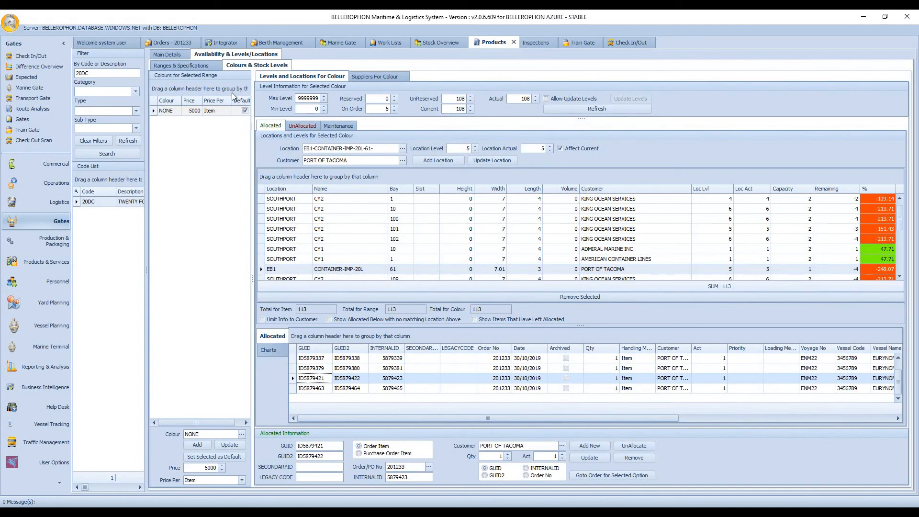
Step: Review the 20DC product's ranges and specifications, then return to its colours and stock levels
left_click(211, 67)
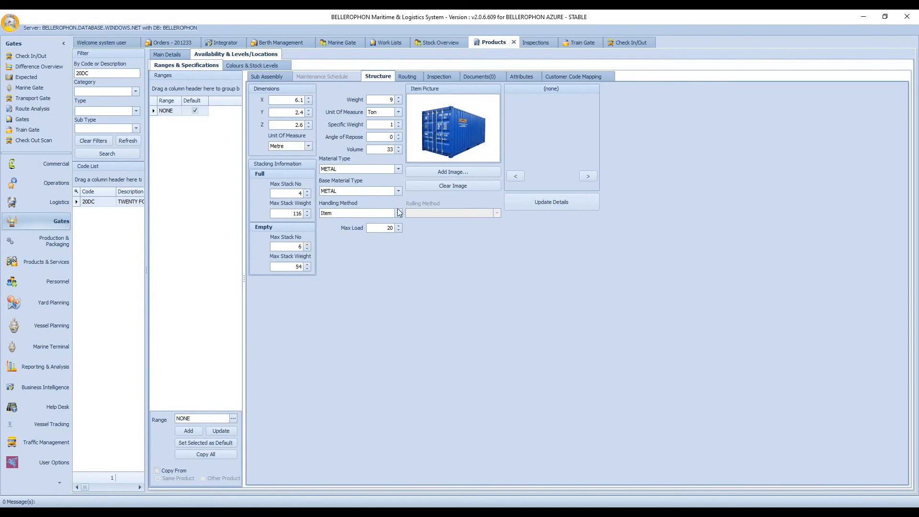
left_click(276, 75)
left_click(273, 67)
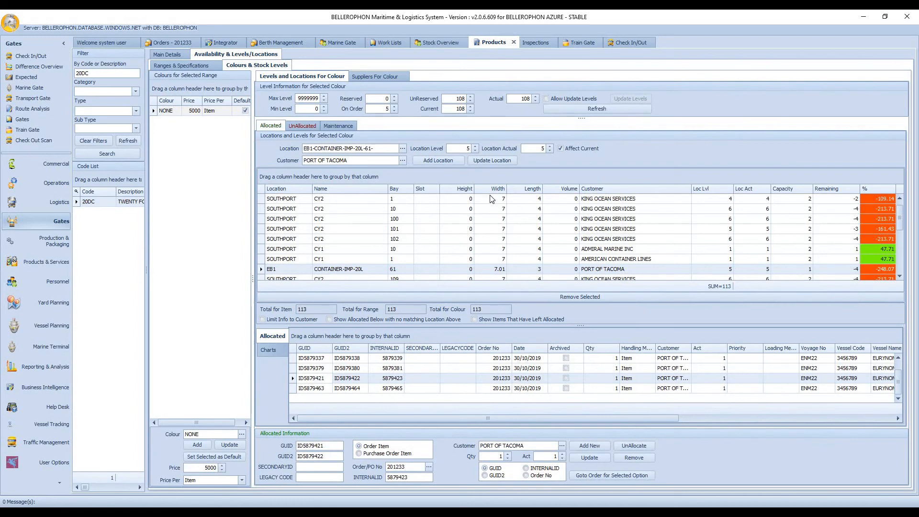
Step: In Inspections, select the import order and open the inspection checks of its first twenty-foot dry cargo container
left_click(533, 43)
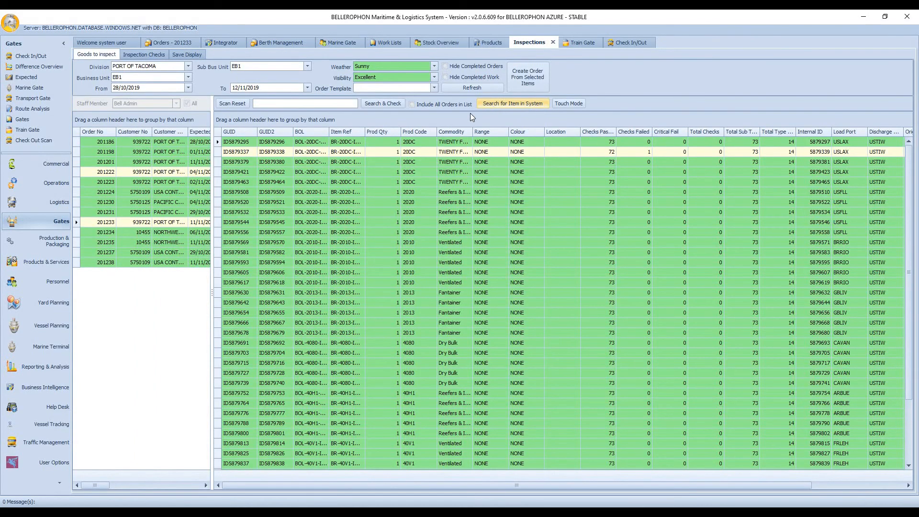
left_click(99, 224)
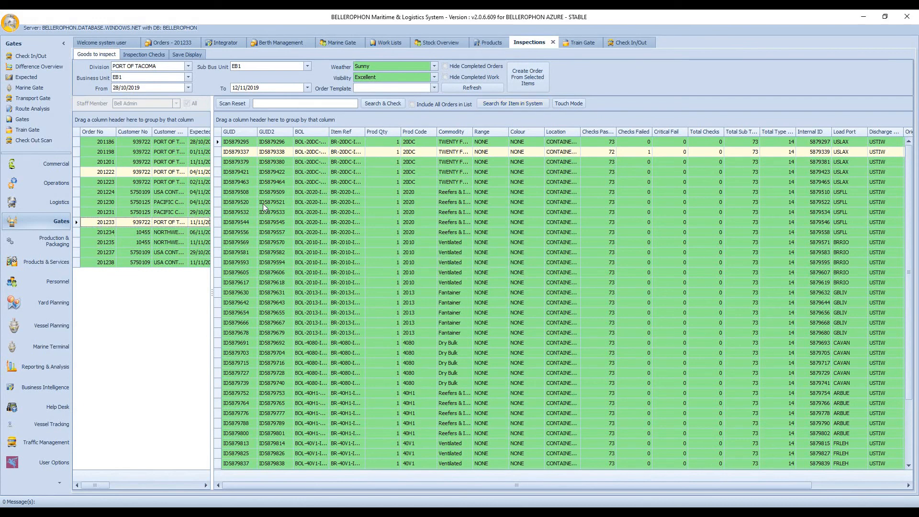
left_click(251, 142)
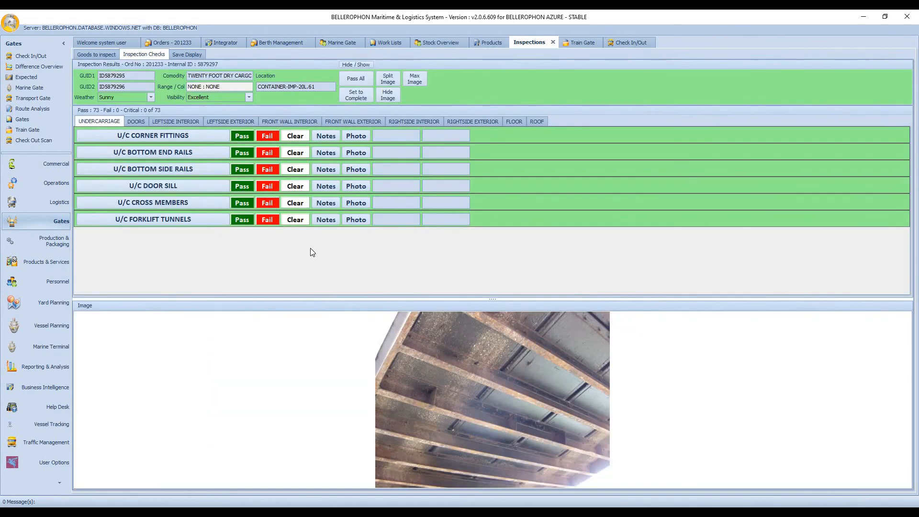
Step: Examine the container's inspection checks by section, including doors, interior and exterior sides, floor, roof and undercarriage, then return to the goods to inspect
left_click(136, 123)
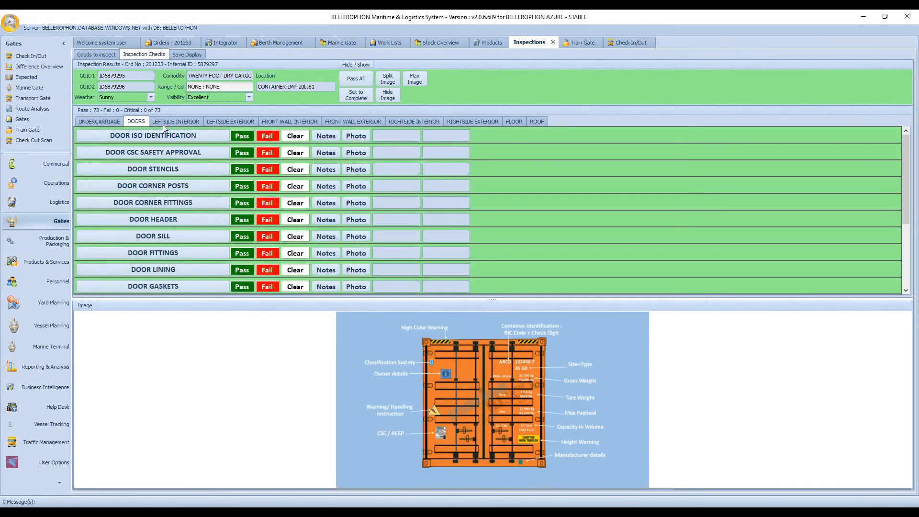
left_click(175, 122)
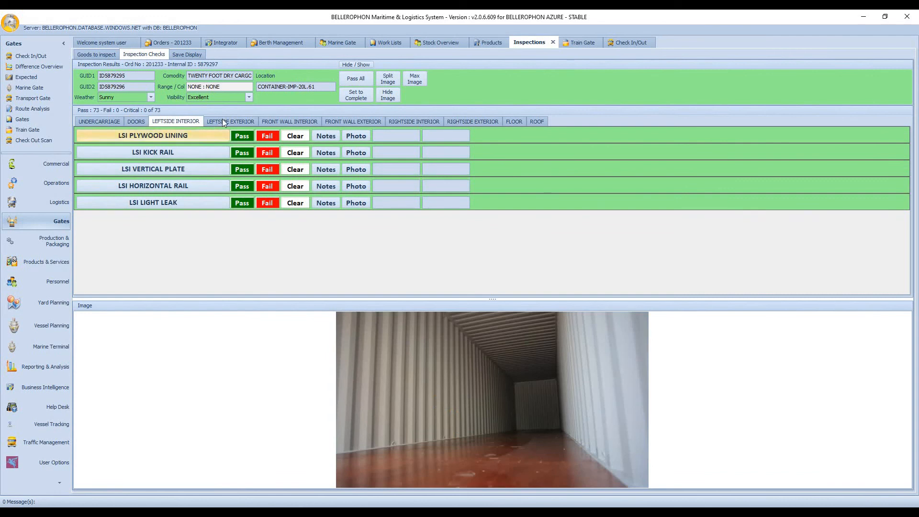
left_click(225, 121)
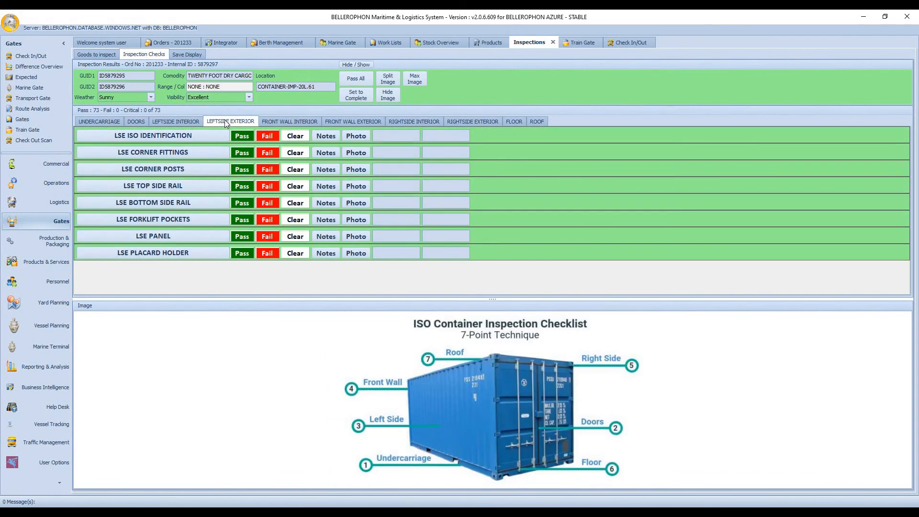
left_click(282, 120)
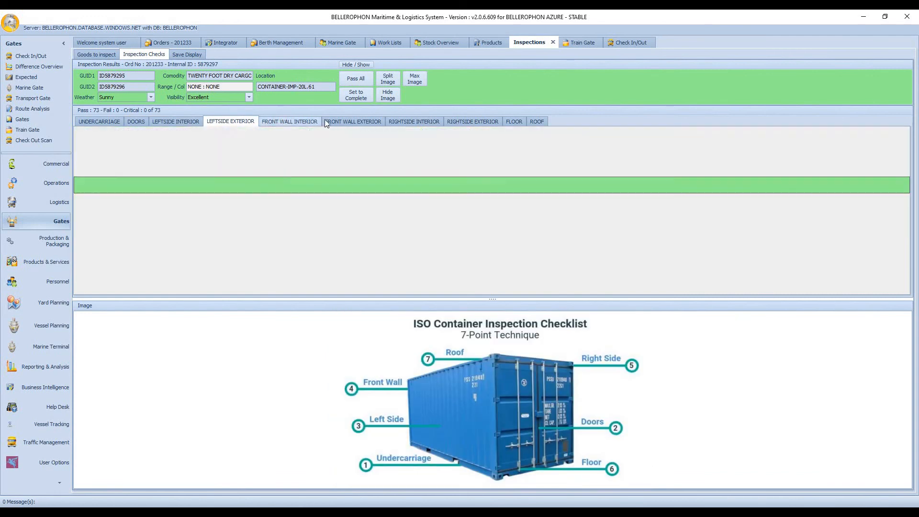
left_click(351, 123)
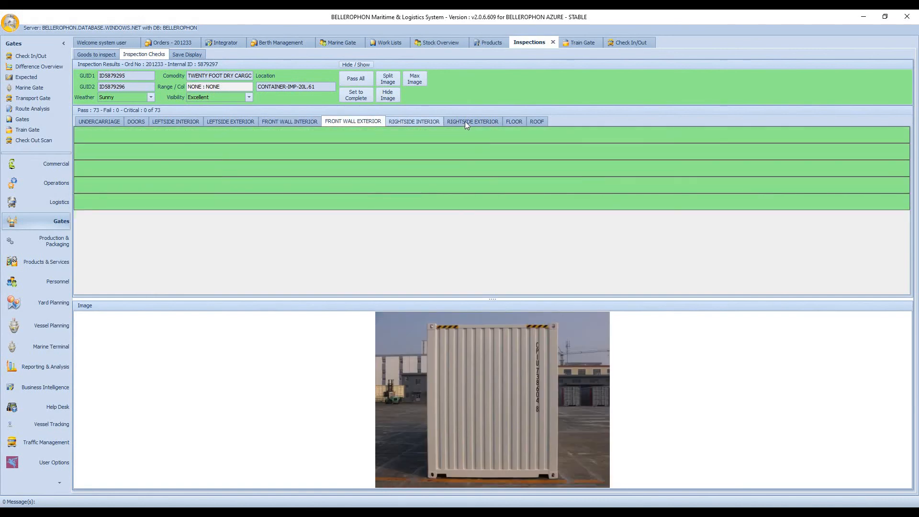
left_click(464, 122)
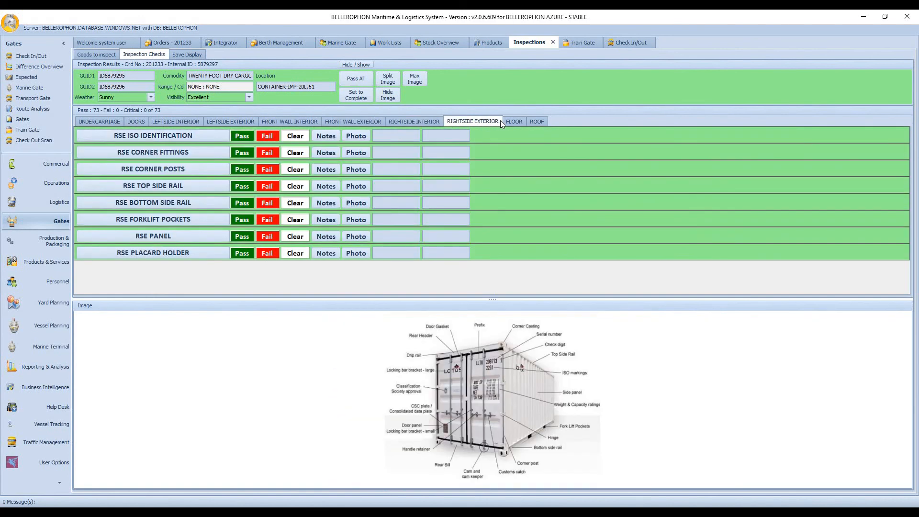
left_click(512, 121)
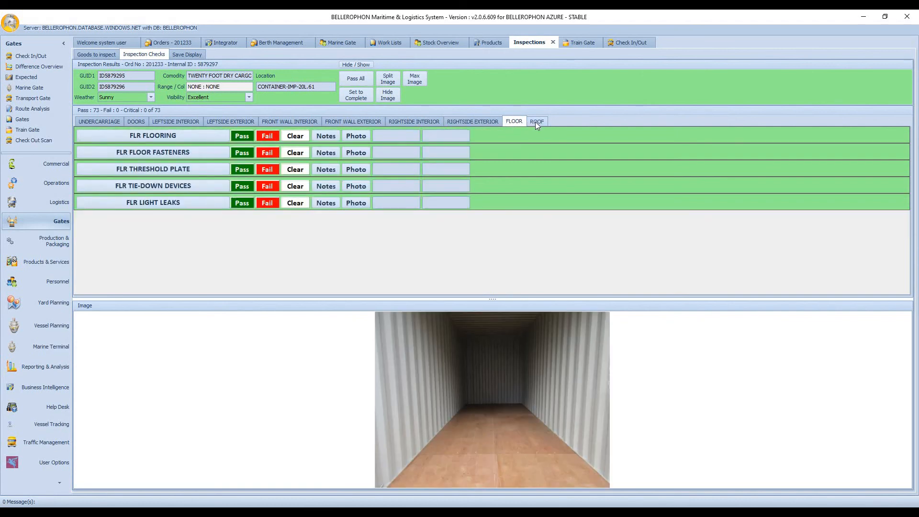
left_click(535, 121)
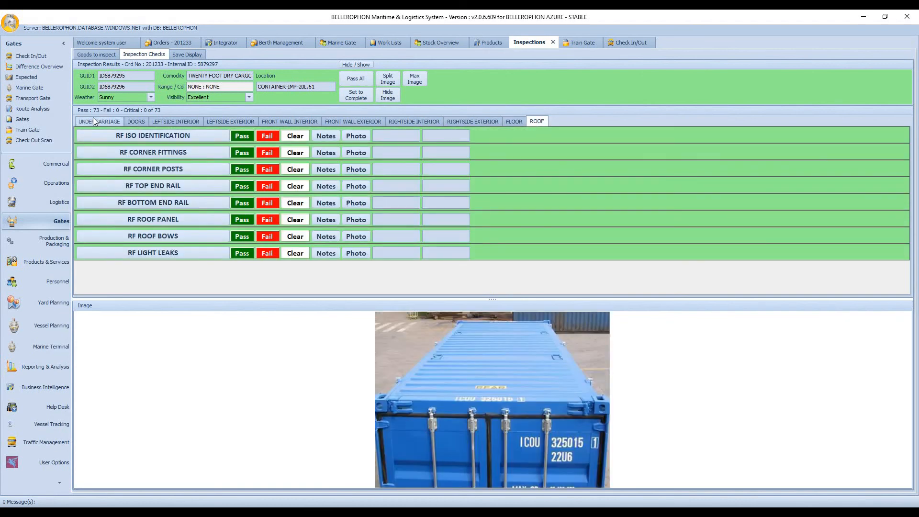
left_click(93, 119)
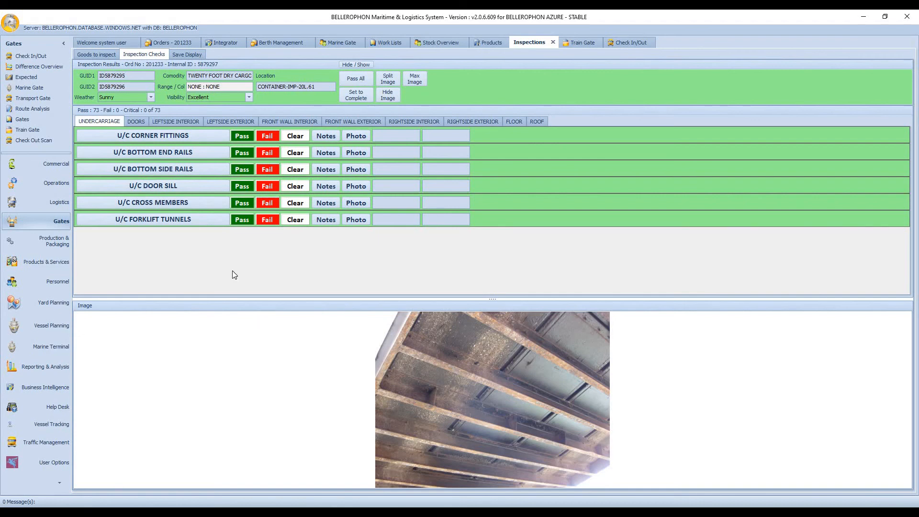
left_click(113, 55)
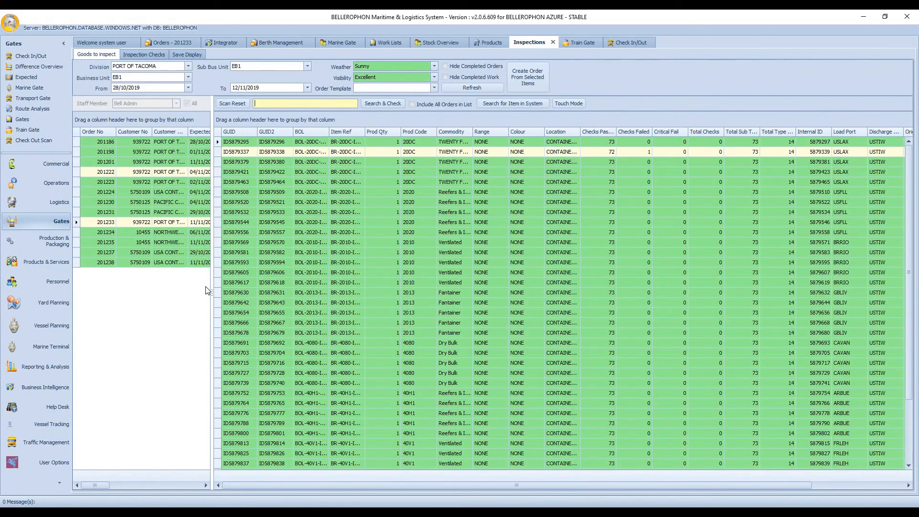
Step: Open the inspection checks of the import order's second twenty-foot dry cargo container and examine its doors, left side and floor sections
left_click(235, 153)
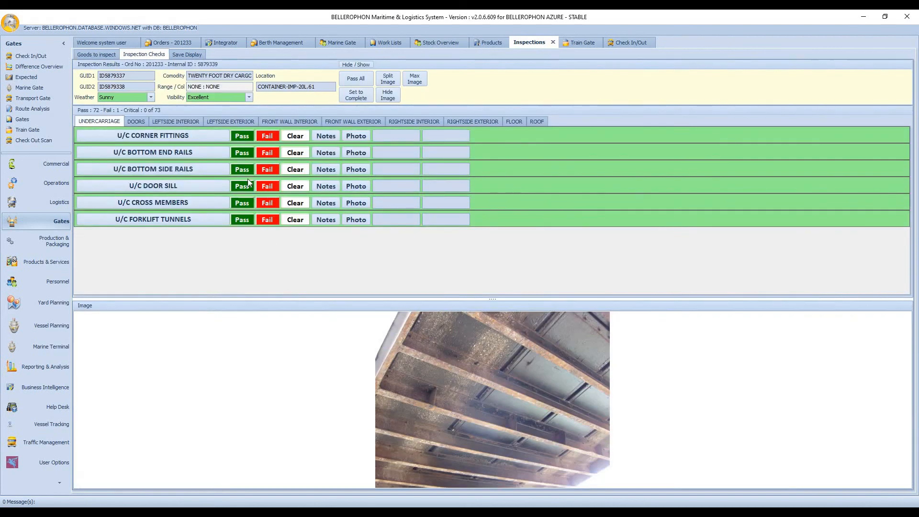
left_click(138, 122)
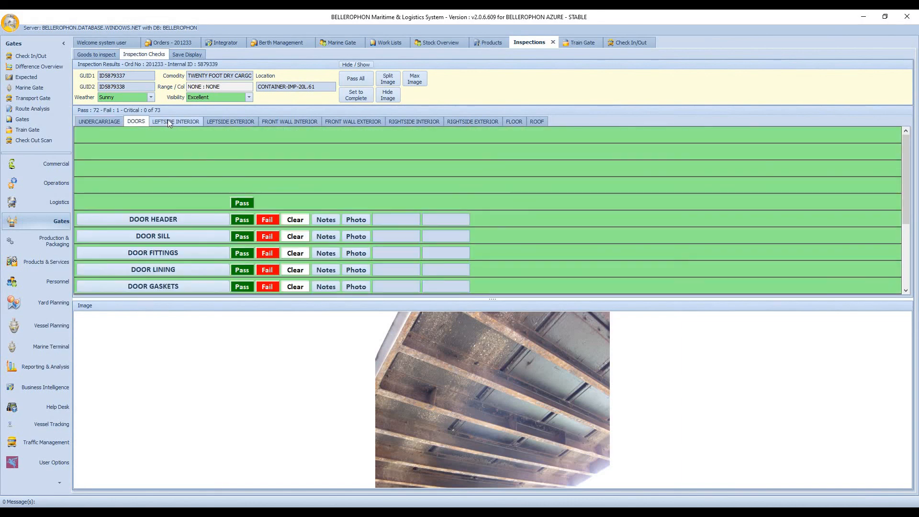
left_click(171, 120)
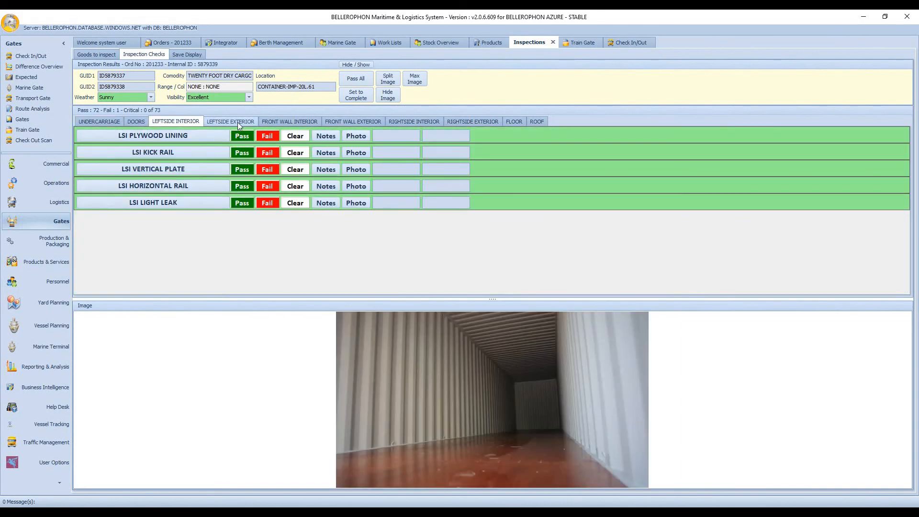
left_click(237, 122)
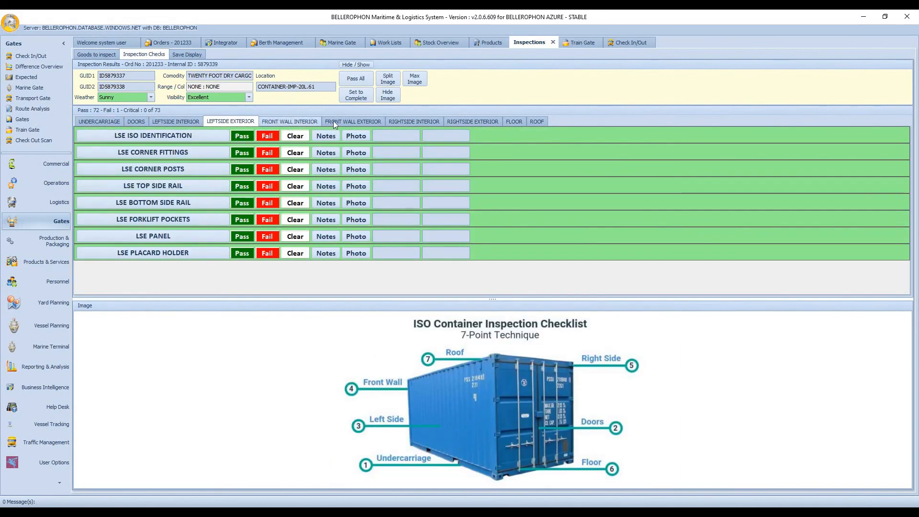
left_click(512, 120)
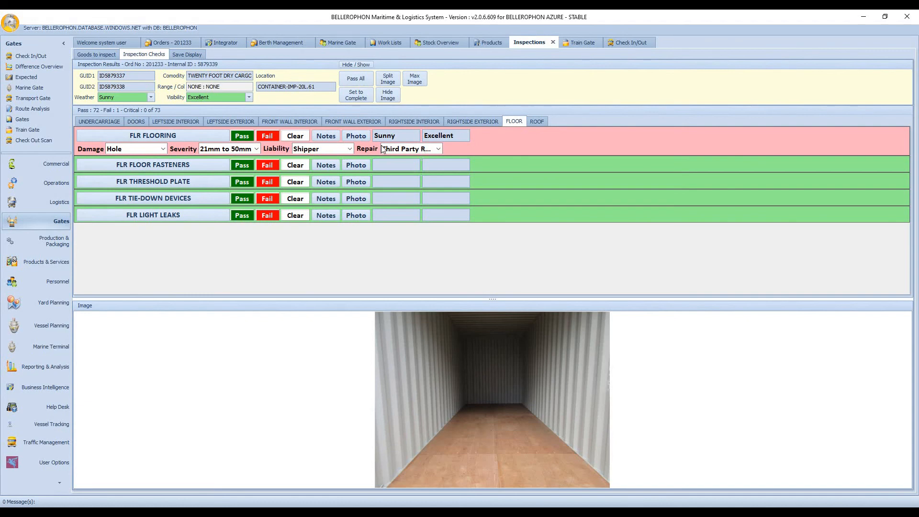
Step: Examine the damage photo and the inspection notes of the failed FLR FLOORING check, closing each window after viewing
left_click(354, 136)
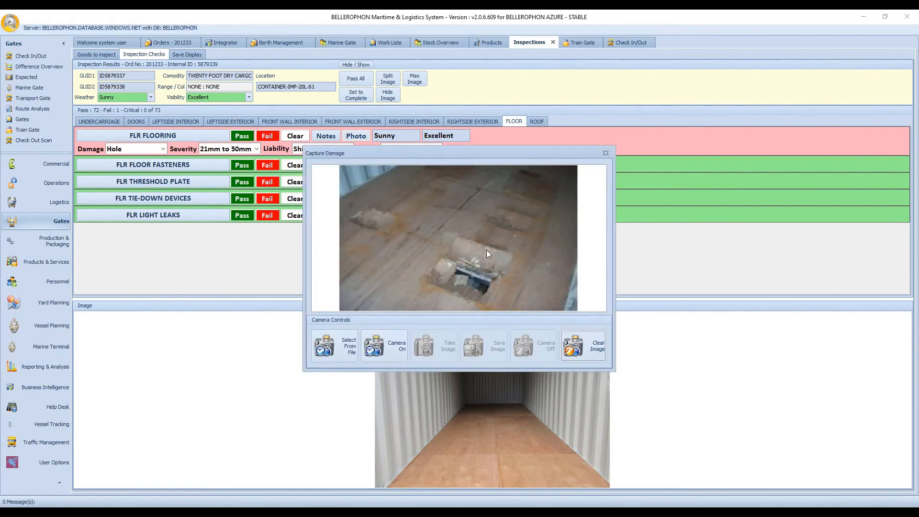
left_click(606, 153)
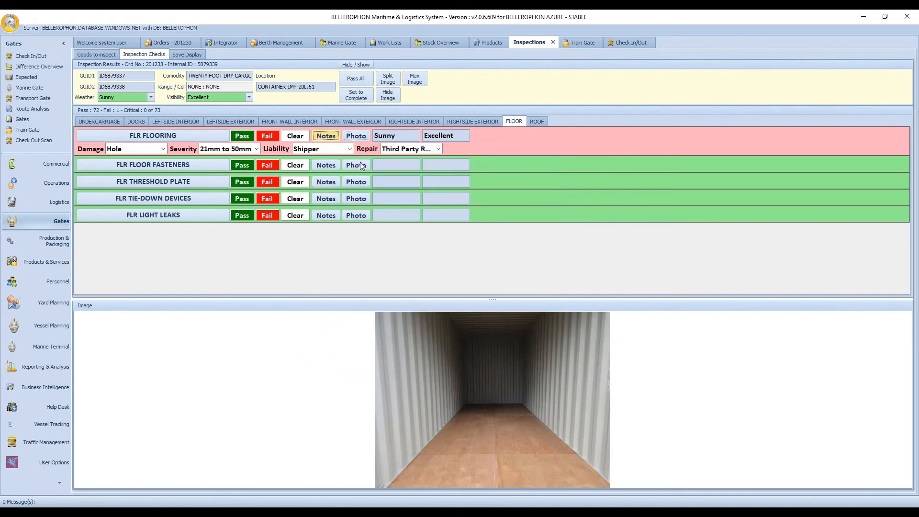
left_click(326, 136)
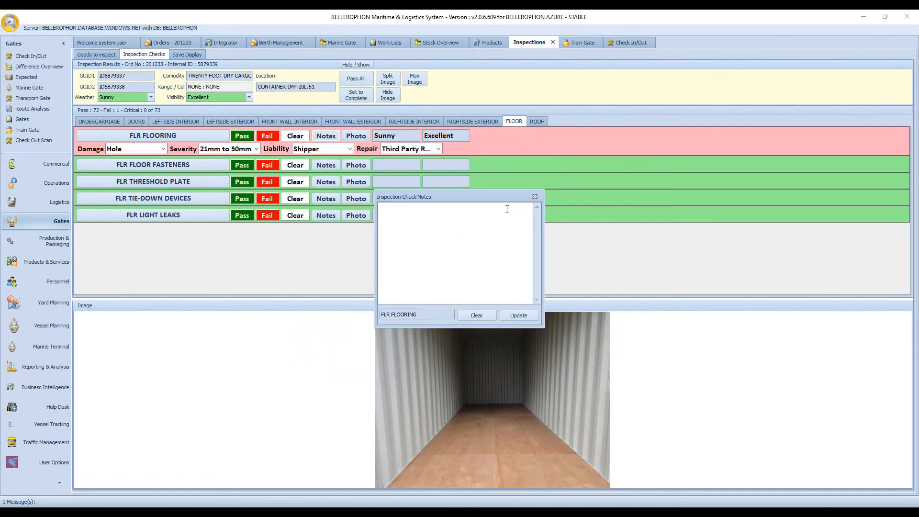
left_click(535, 197)
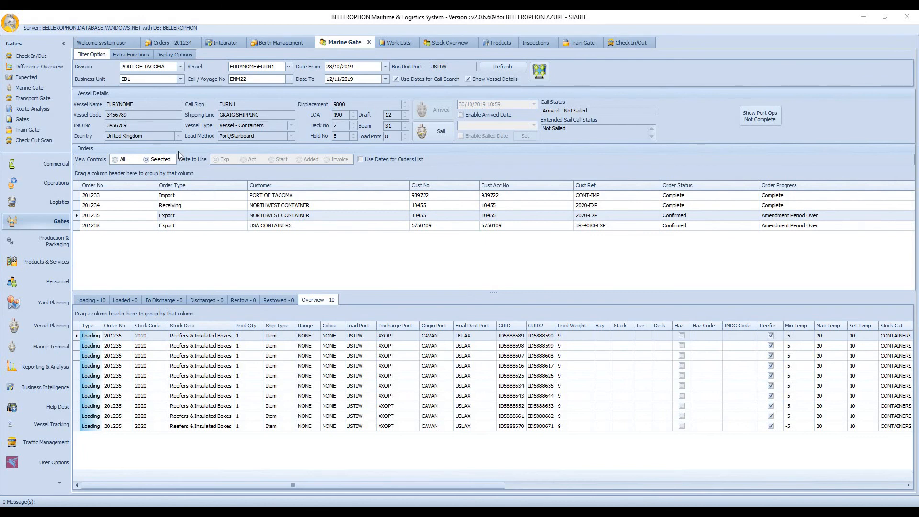
Step: Review the Northwest Container receiving order's main information and product information, widening the item list's Description column
left_click(179, 43)
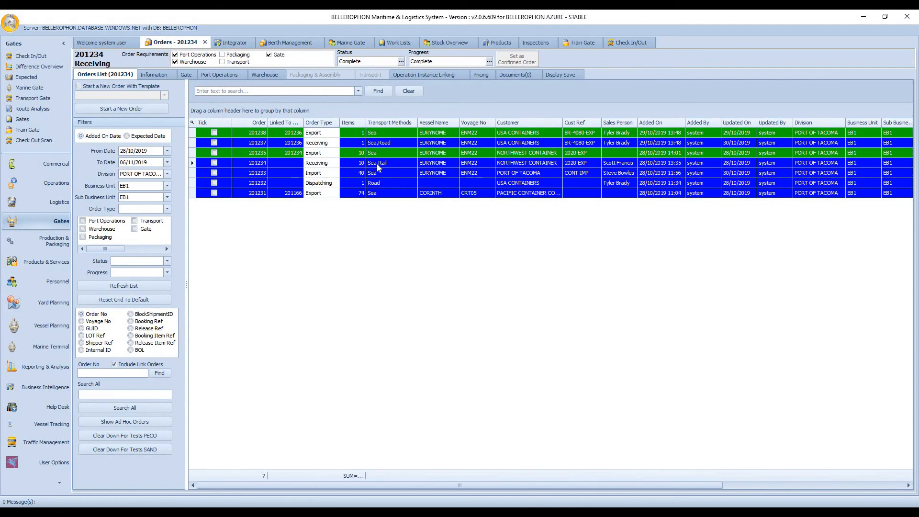
left_click(161, 74)
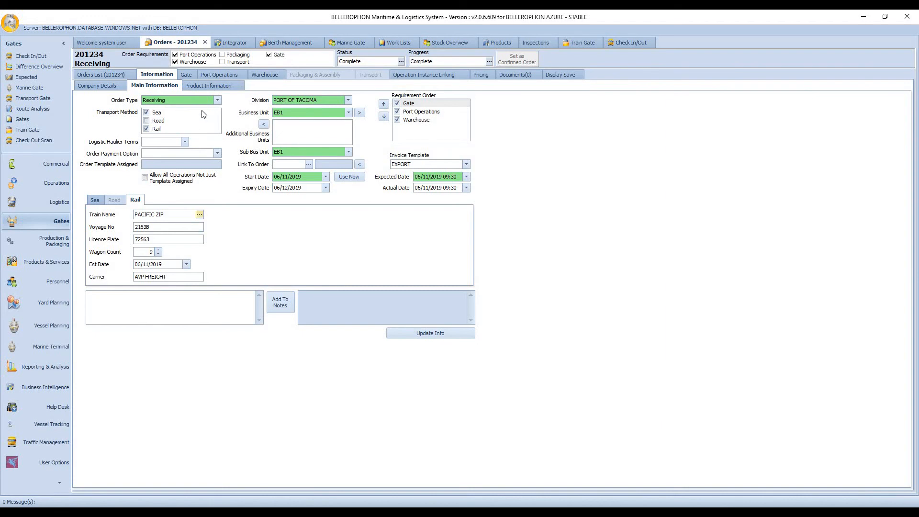
left_click(219, 86)
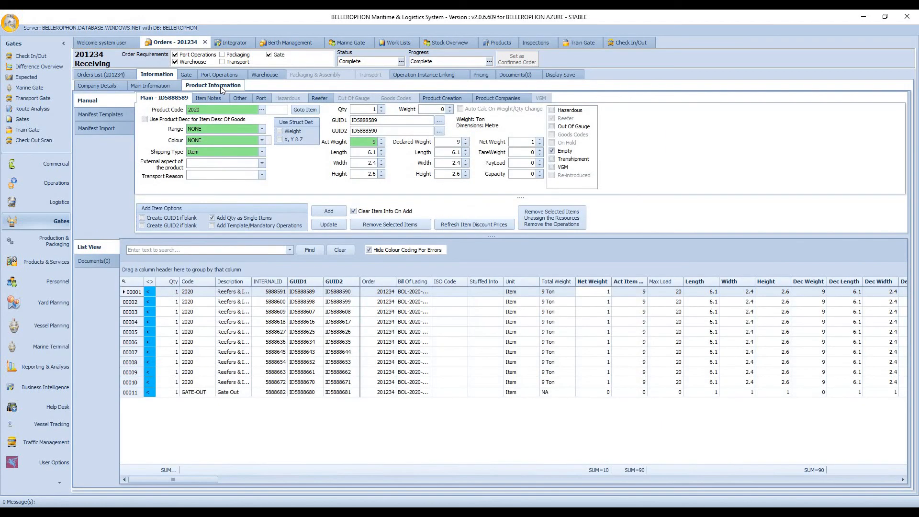
left_click_drag(251, 286, 280, 290)
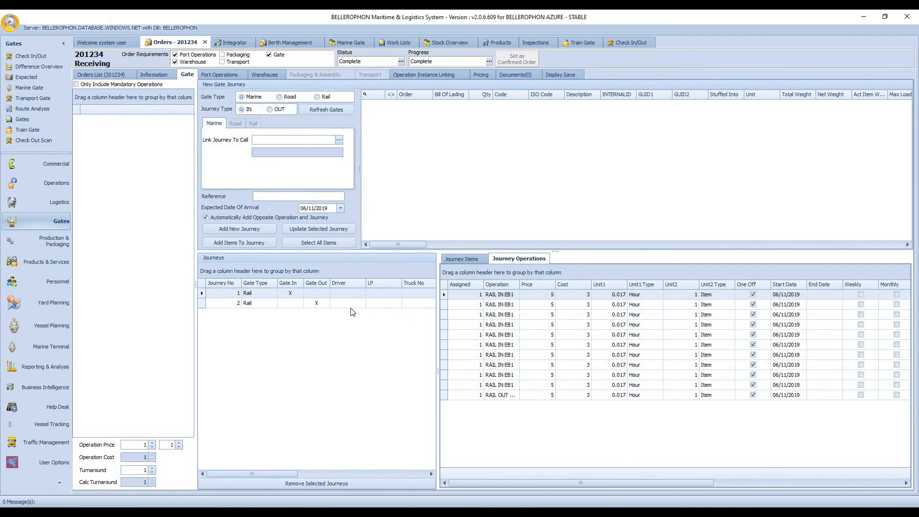
Step: Review the receiving order's port operations and warehouse operations, widening the Operation column in each list to read the full names
left_click(223, 75)
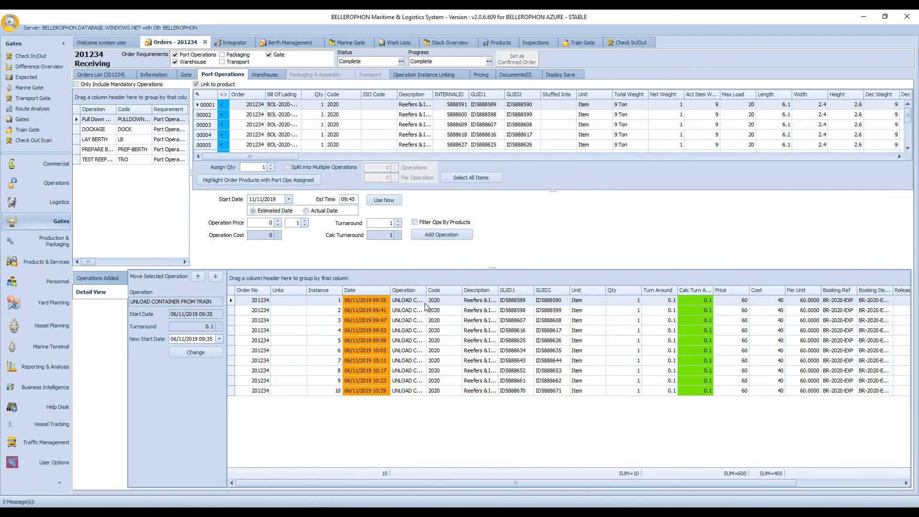
left_click_drag(426, 290, 486, 293)
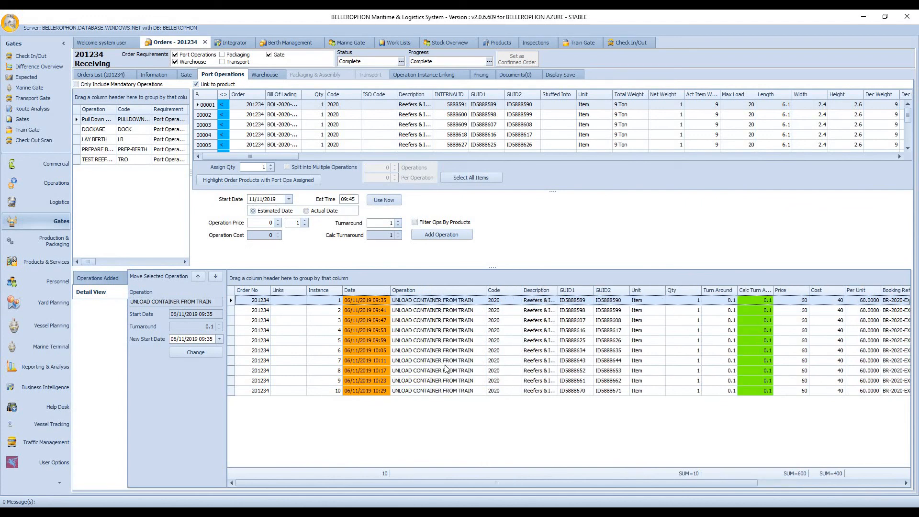
left_click(266, 75)
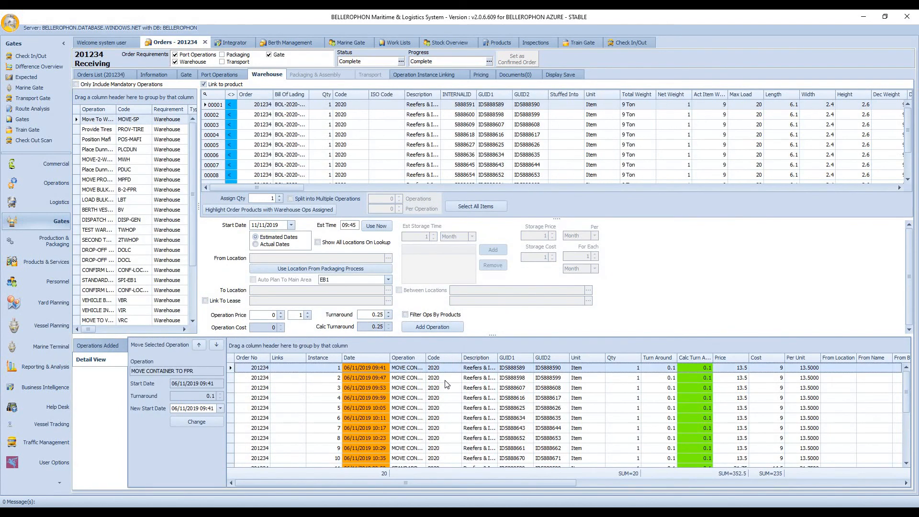
double_click(425, 358)
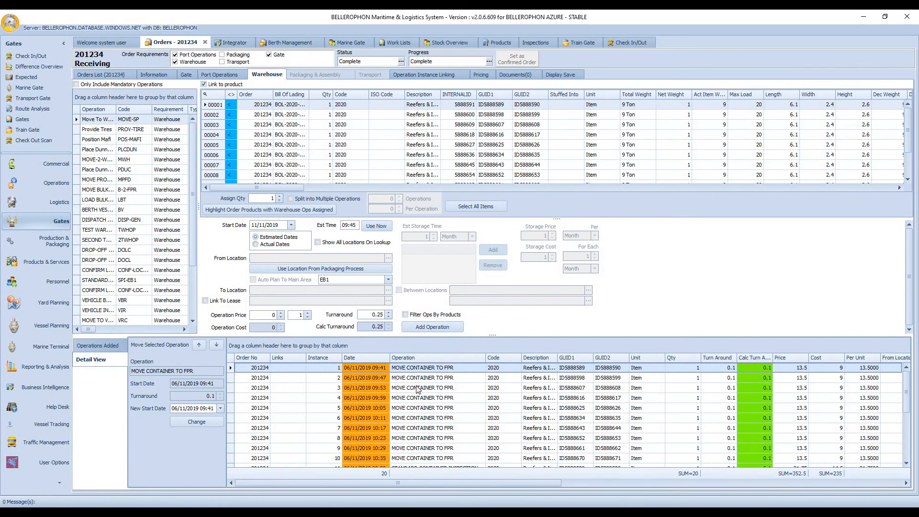
scroll(418, 390, "down", 3)
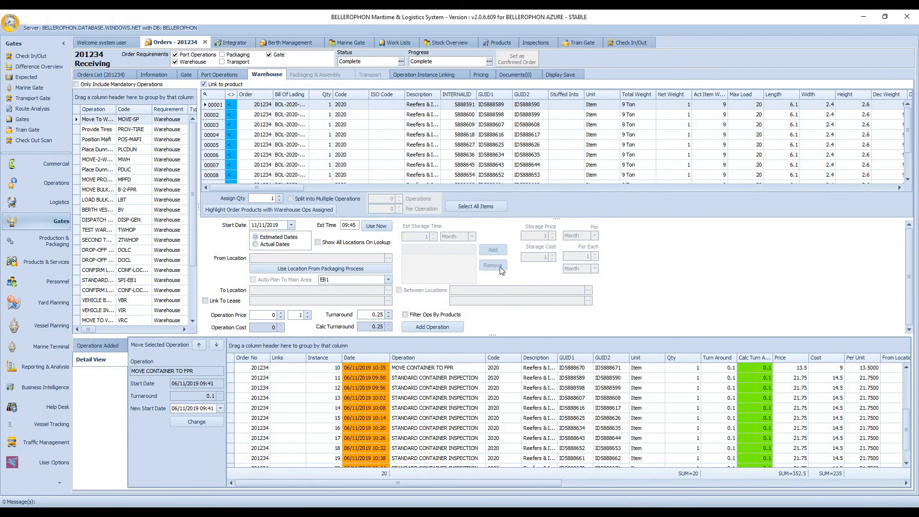
Step: Check the PACIFIC ZIP train's containers in Train Gate, then open the linked Northwest Container export order from the orders list
left_click(582, 41)
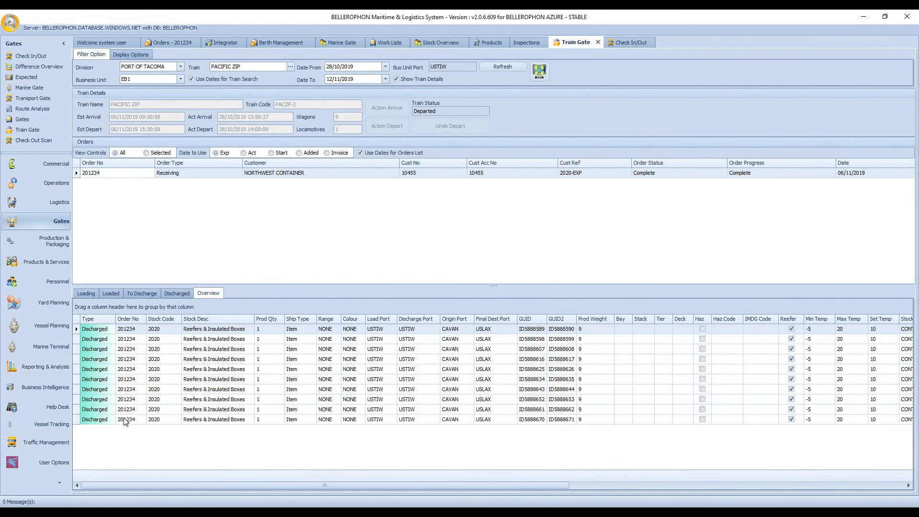
left_click(174, 43)
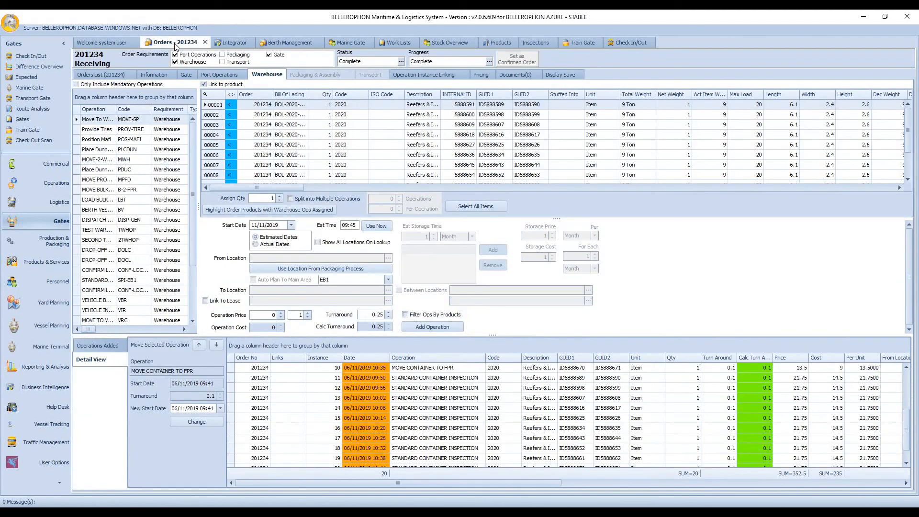
left_click(120, 74)
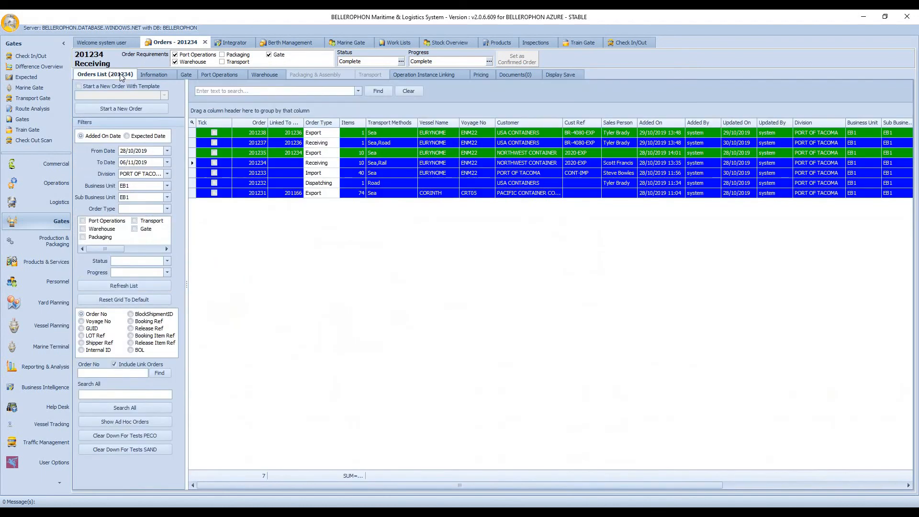
left_click(247, 153)
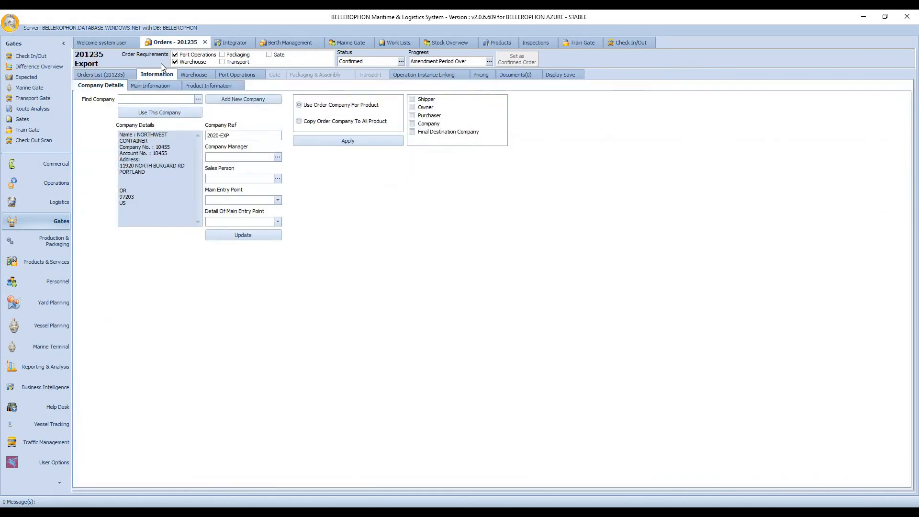
Step: Review the export order's main information and product information, widening the item list's Description column
left_click(167, 85)
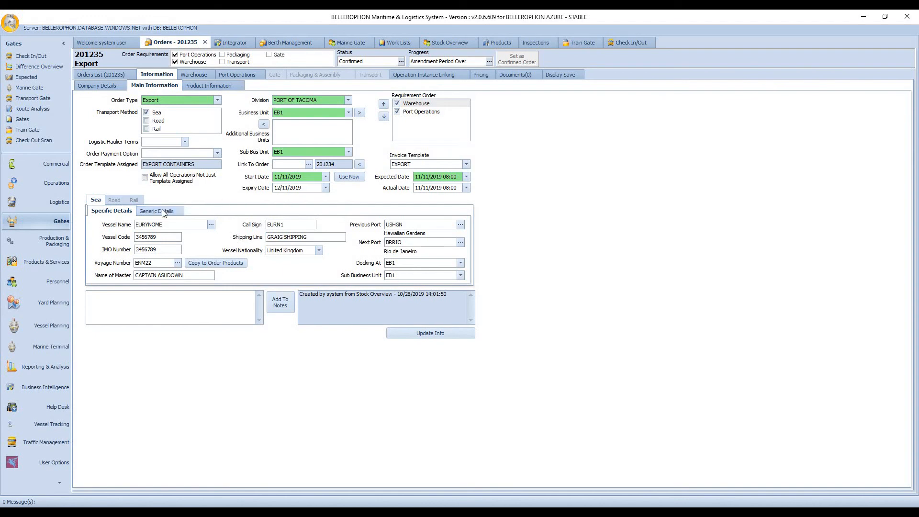
left_click(225, 87)
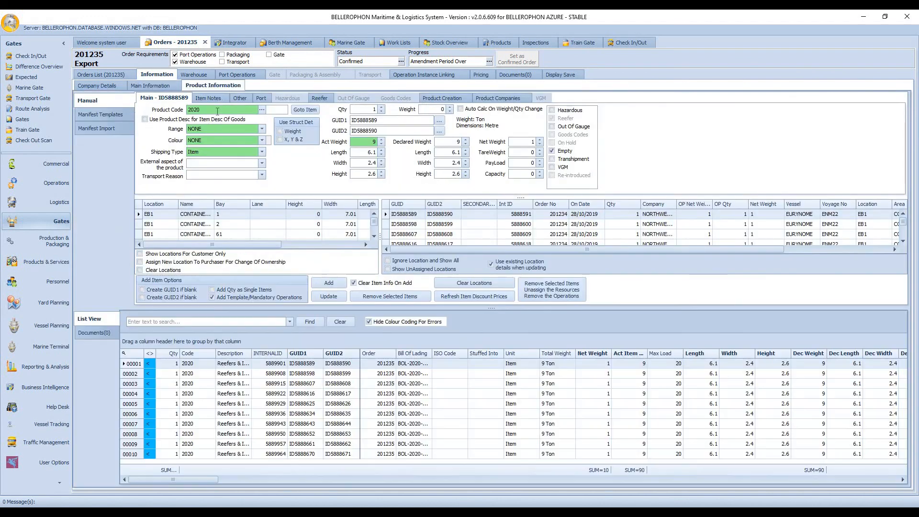
left_click_drag(252, 353, 294, 353)
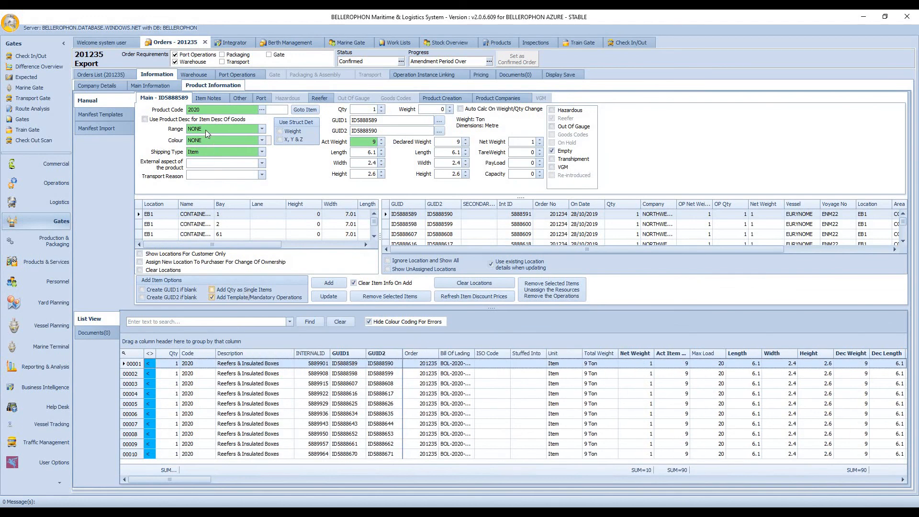
Step: Review the export order's warehouse operations and port operations, widening the Operation column in both lists
left_click(203, 75)
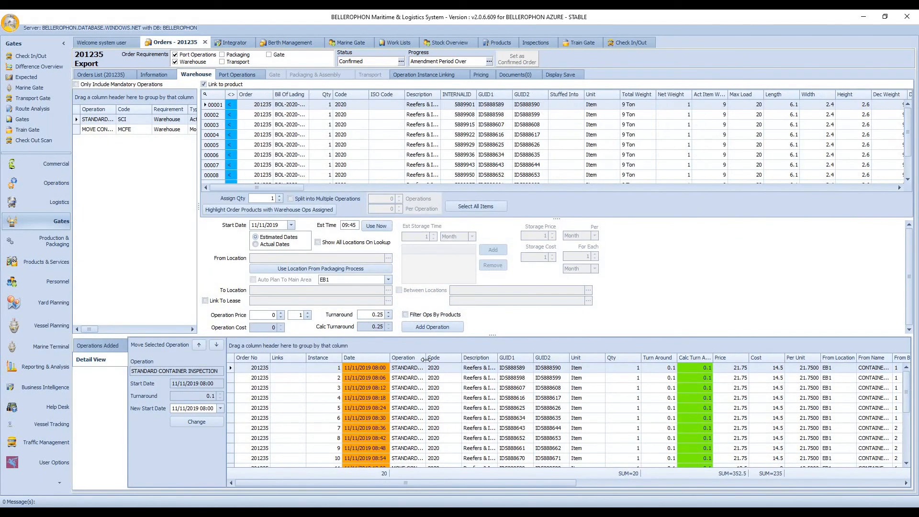
left_click_drag(426, 360, 465, 359)
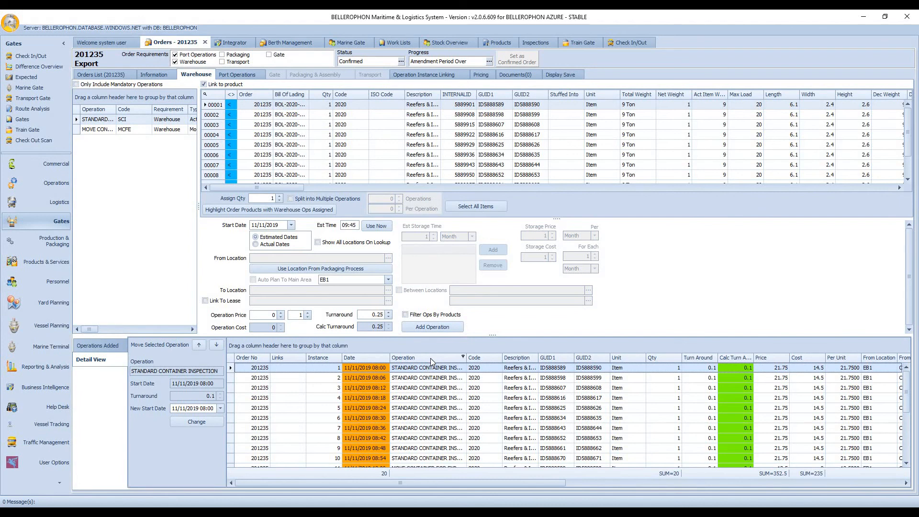
scroll(434, 388, "down", 1)
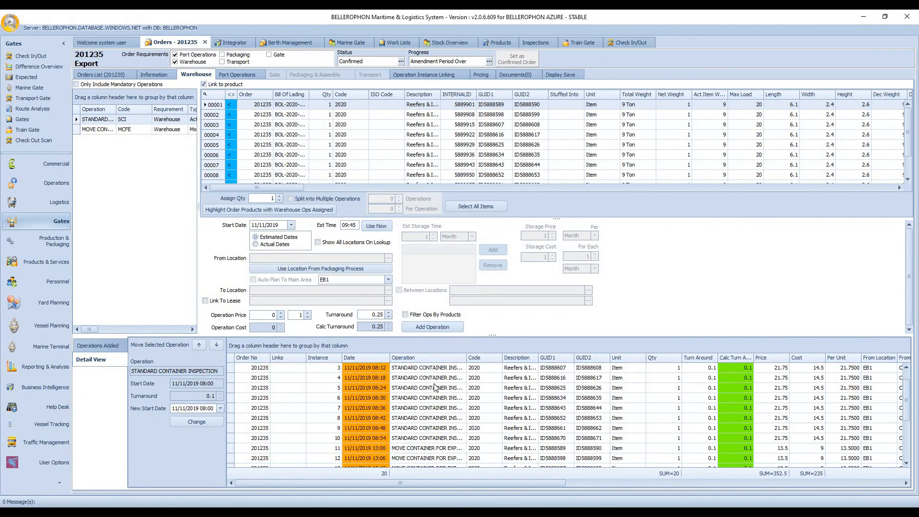
scroll(435, 387, "down", 3)
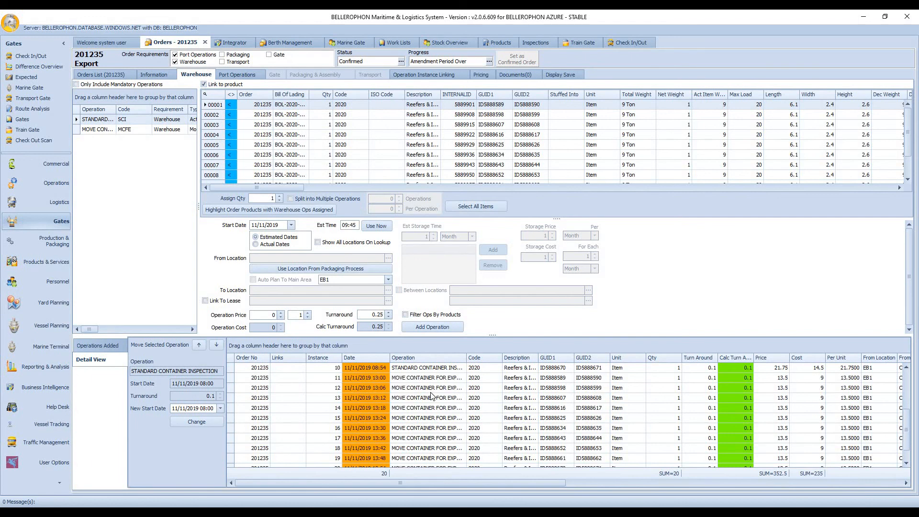
scroll(437, 404, "down", 1)
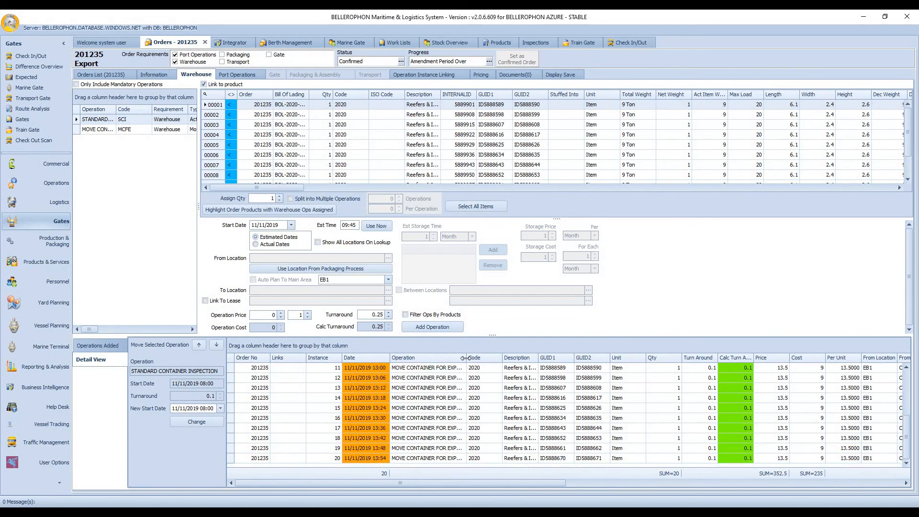
left_click_drag(467, 358, 486, 357)
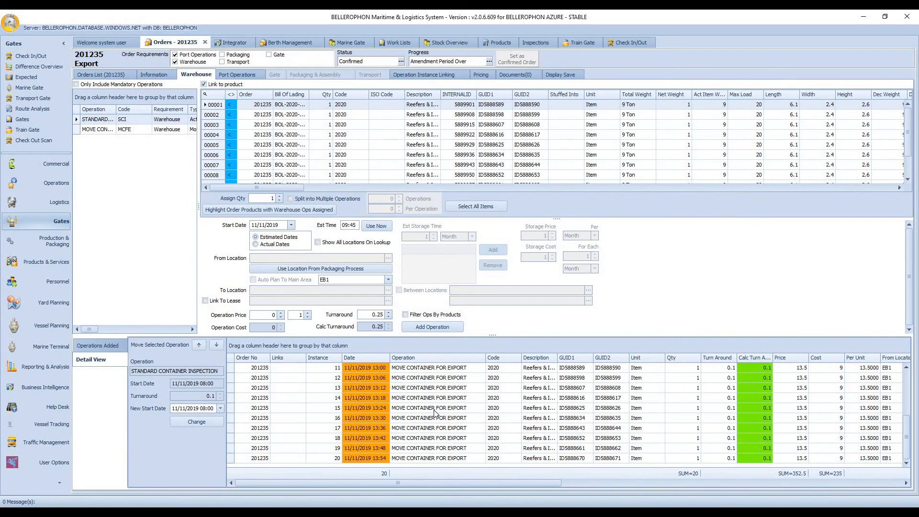
left_click(252, 76)
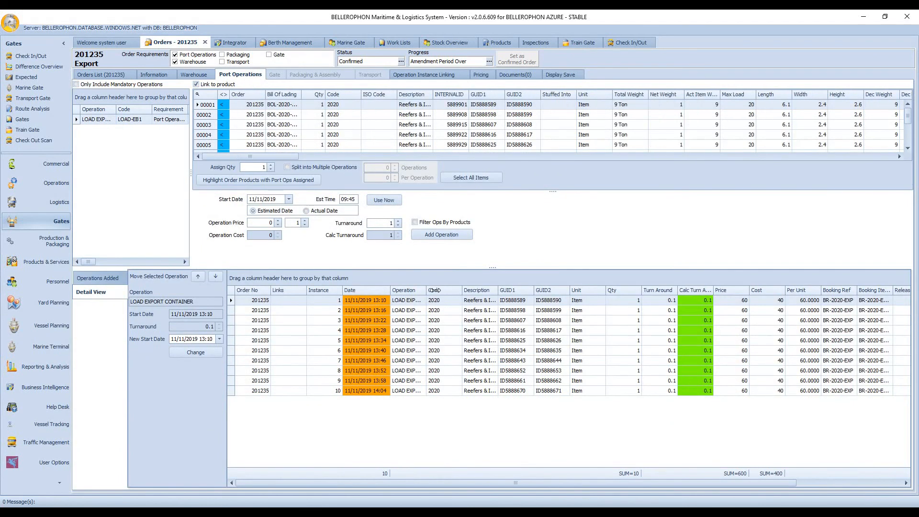
left_click_drag(435, 290, 487, 291)
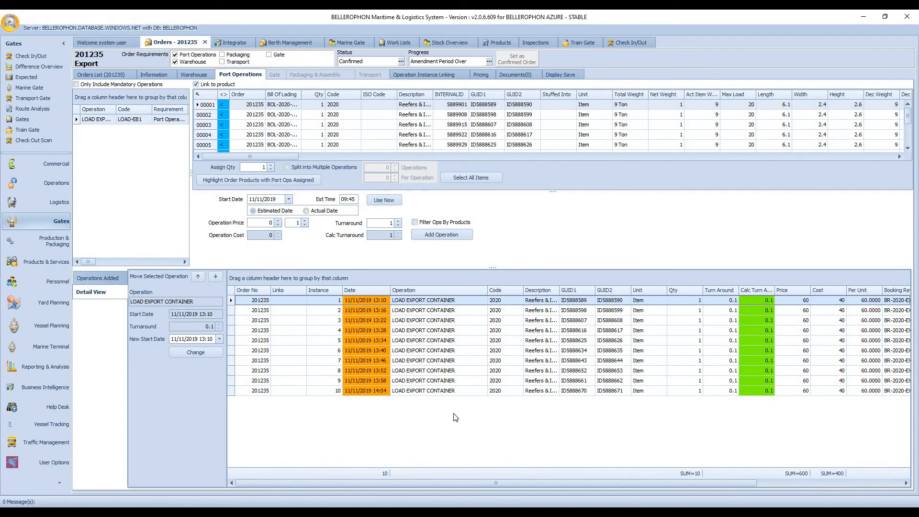
Step: In the warehouse work list, enable multi-select and action the Northwest Container order's ten MOVE CONTAINER FOR EXPORT operations with status OK
left_click(393, 43)
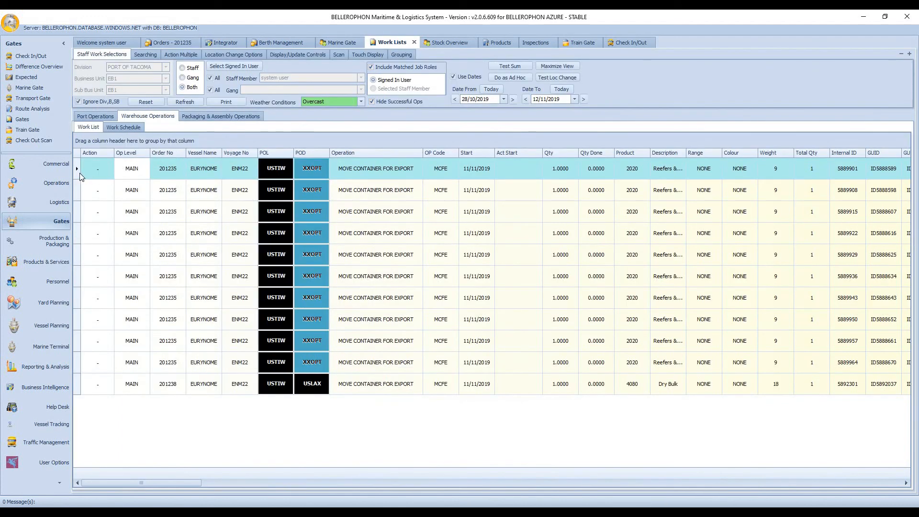
left_click(180, 55)
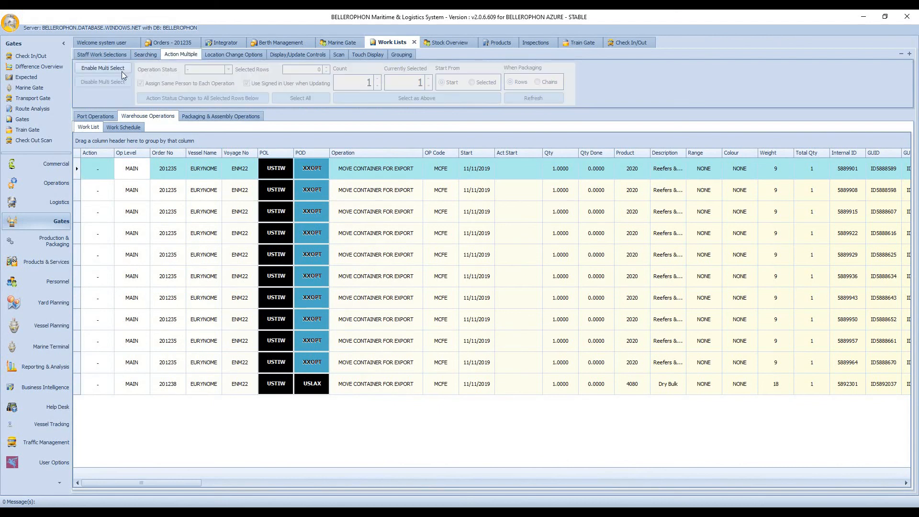
left_click(119, 70)
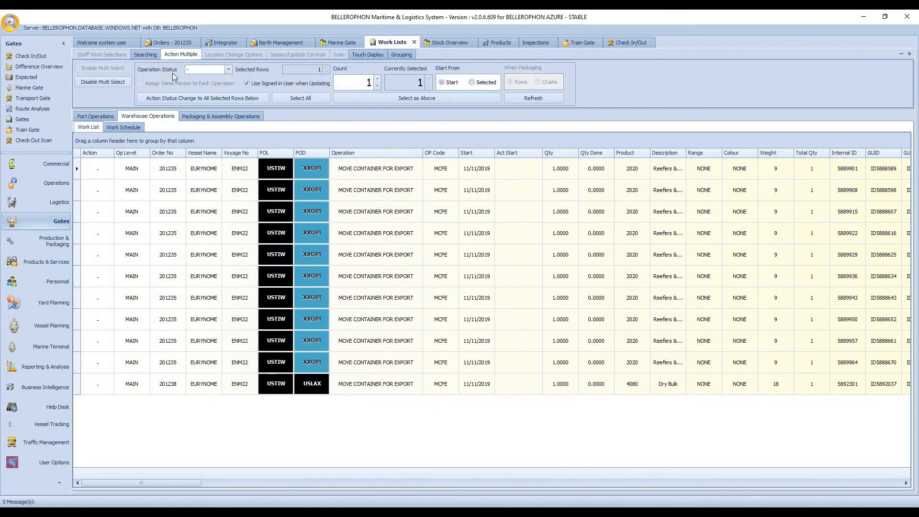
left_click(228, 70)
left_click(203, 78)
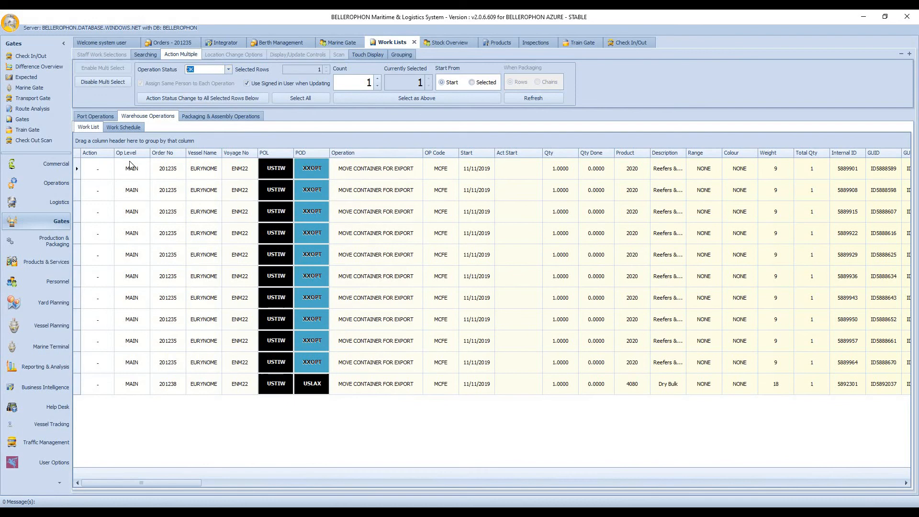
left_click(76, 175)
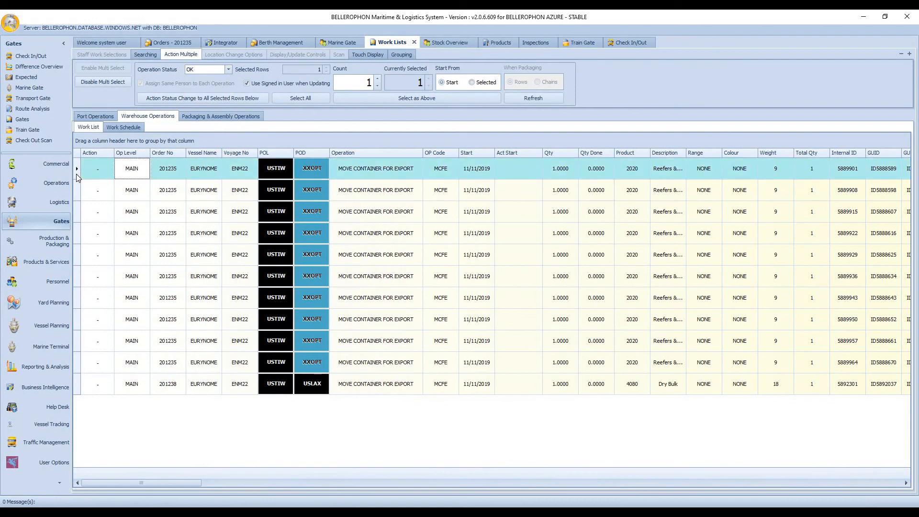
key("shift+Down")
key("shift+Down")
key("shift+Down")
key("shift+Down")
key("shift+Down")
key("shift+Down")
key("shift+Down")
key("shift+Down")
key("shift+Down")
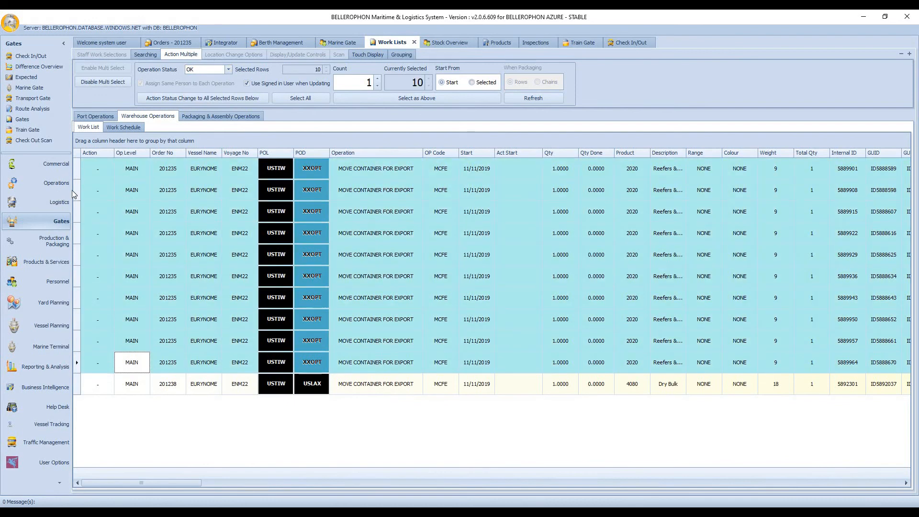
left_click(189, 98)
left_click(456, 286)
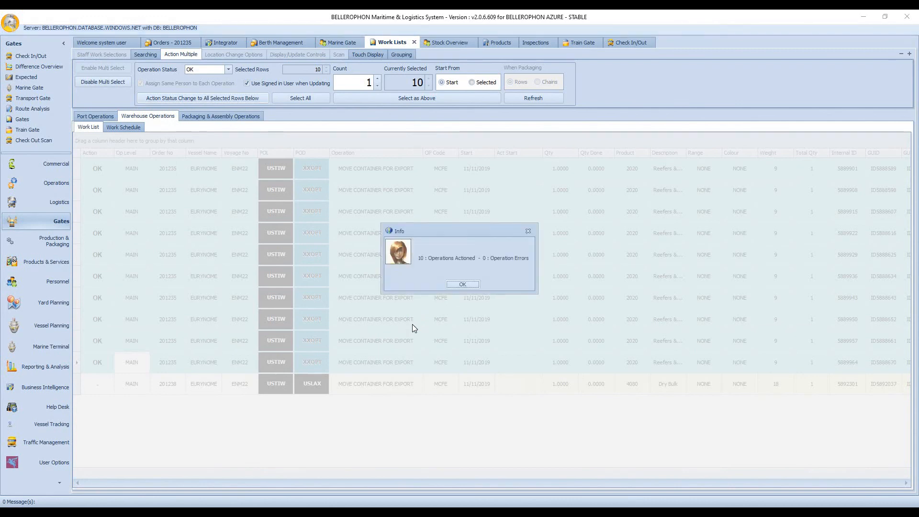
left_click(466, 285)
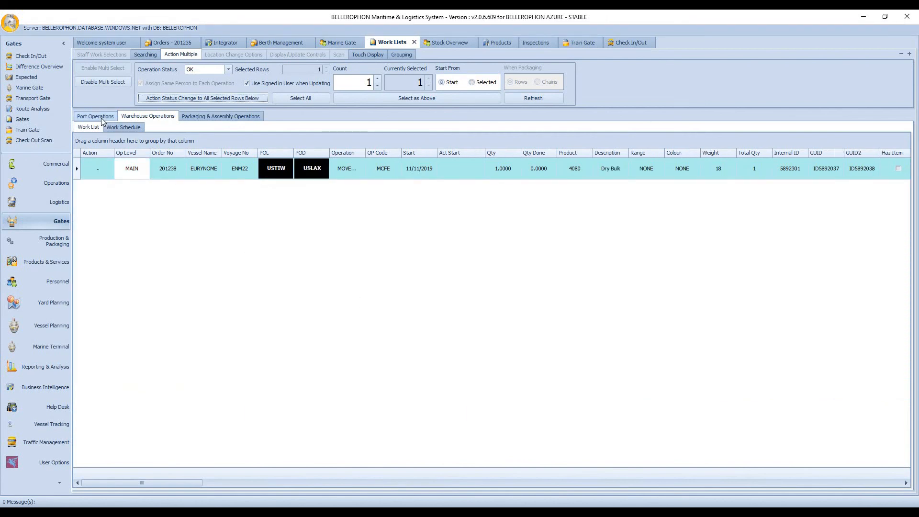
Step: In the port operations work list, action the same export order's ten container loading operations (LOAD-EB1) with status OK
left_click(101, 118)
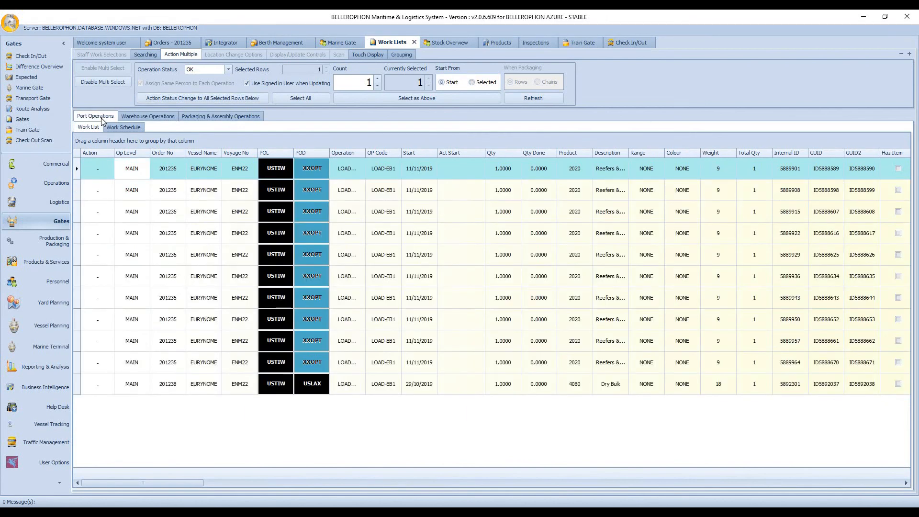
left_click(78, 173)
key("shift+Down")
key("shift+Down")
key("shift+Down")
key("shift+Down")
key("shift+Down")
key("shift+Down")
key("shift+Down")
key("shift+Down")
key("shift+Down")
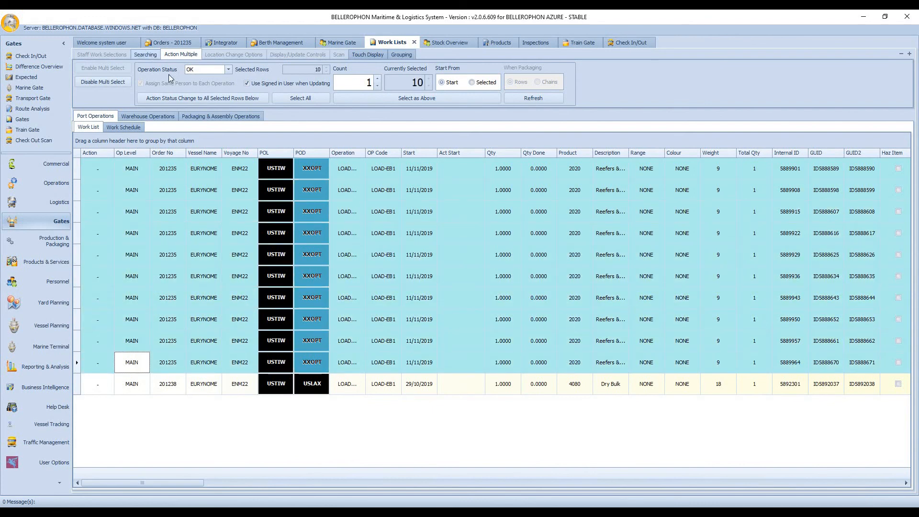
left_click(195, 99)
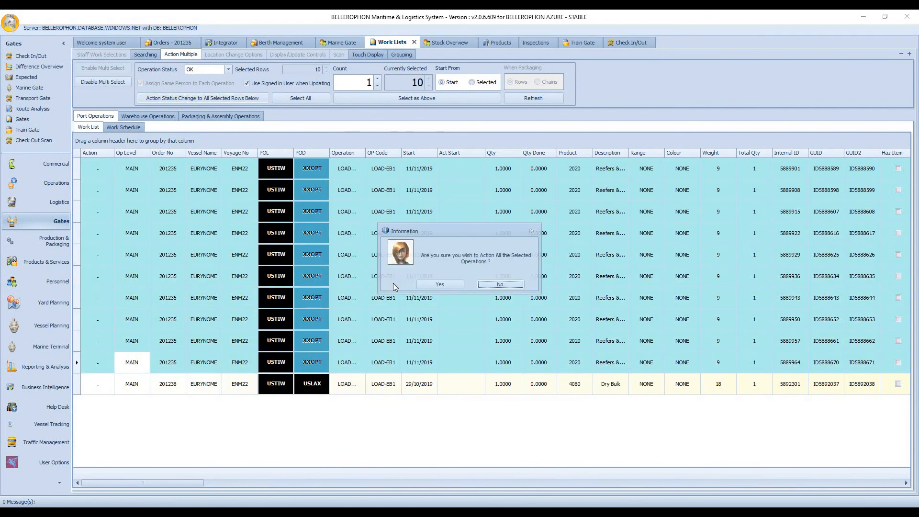
left_click(445, 289)
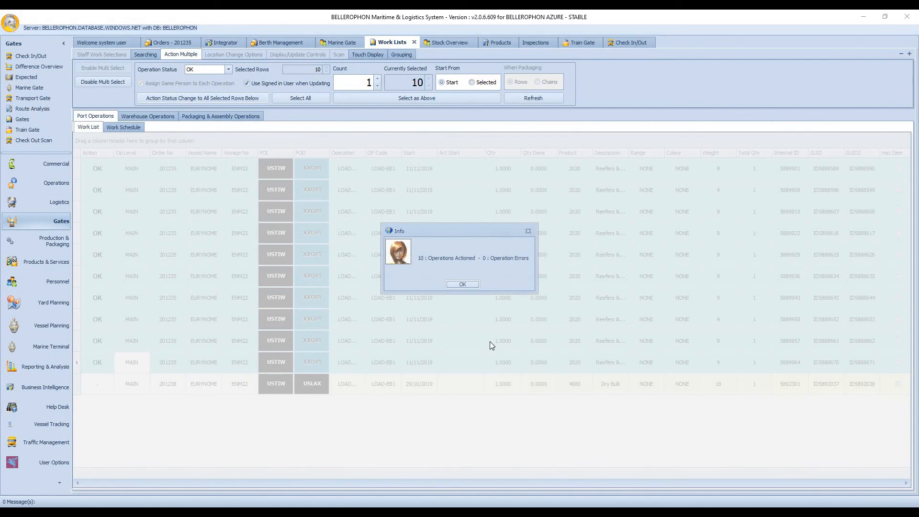
left_click(462, 284)
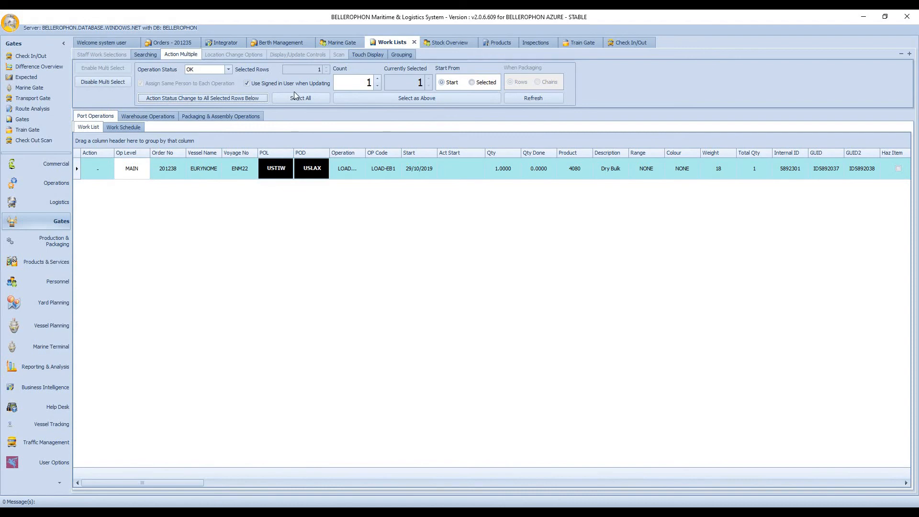
Step: Refresh Marine Gate and check the Northwest Container export order's loading, loaded and overview lists, widening the overview's Type column
left_click(341, 42)
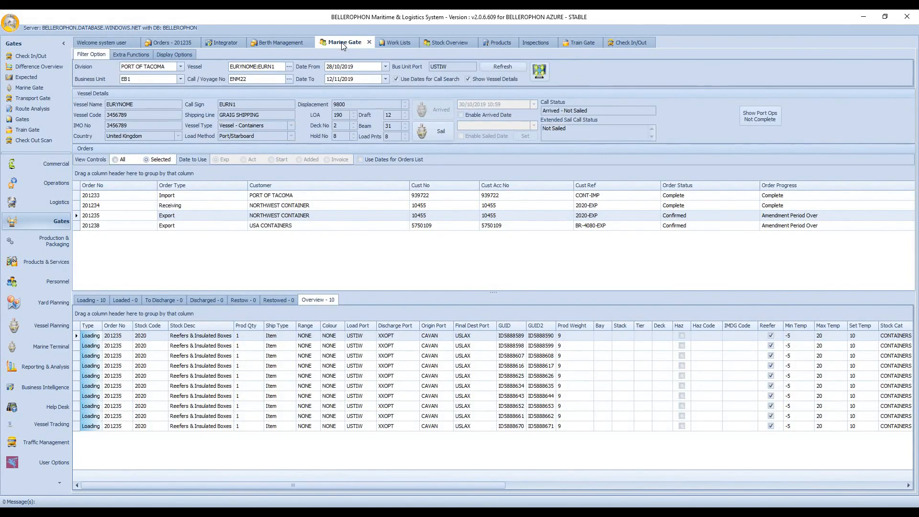
left_click(496, 65)
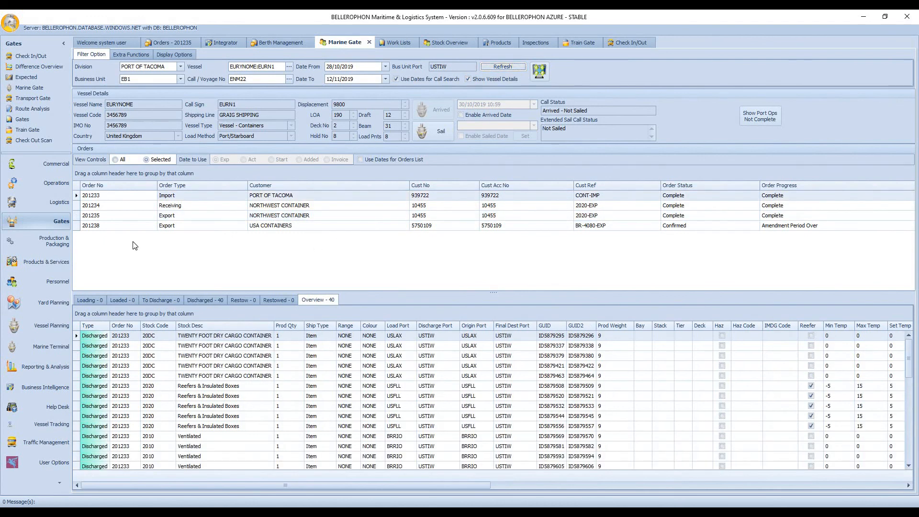
left_click(133, 219)
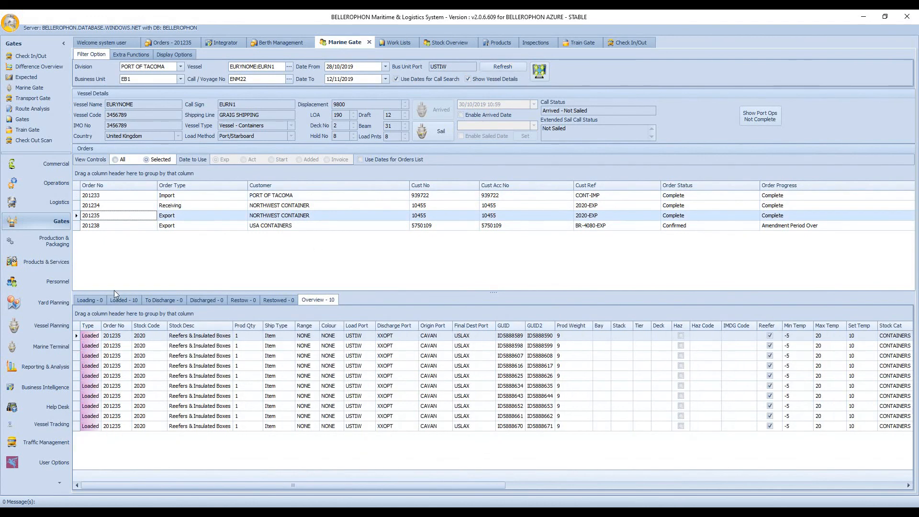
left_click(92, 301)
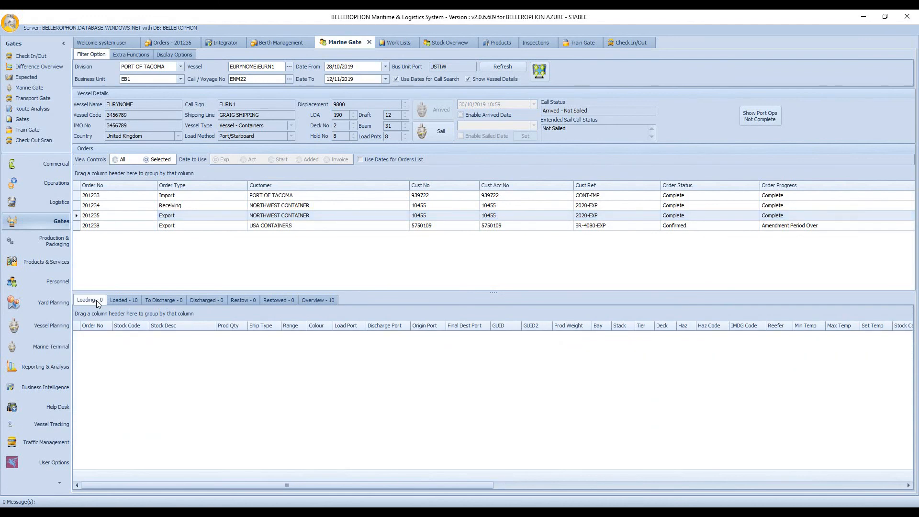
left_click(130, 302)
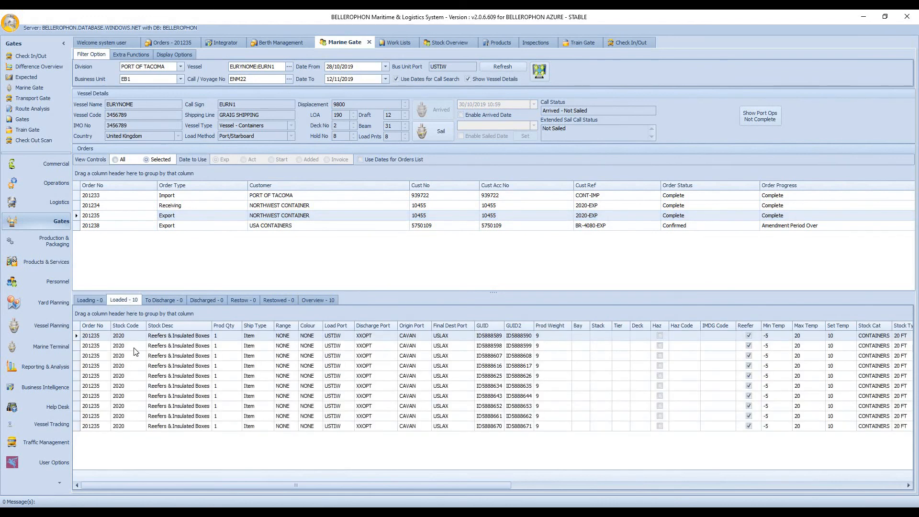
left_click(311, 299)
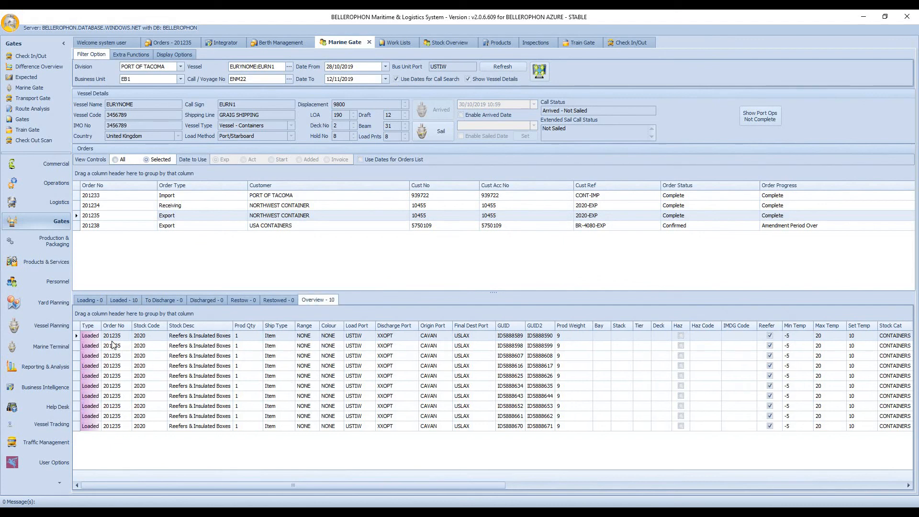
left_click_drag(102, 328, 116, 329)
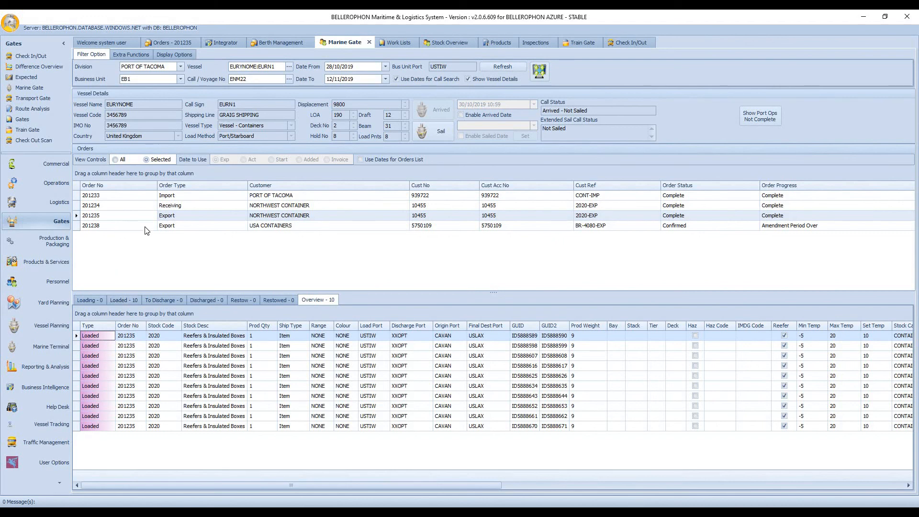
Step: Check the USA Containers export order in Marine Gate, then open that customer's linked receiving order from the orders list
left_click(183, 227)
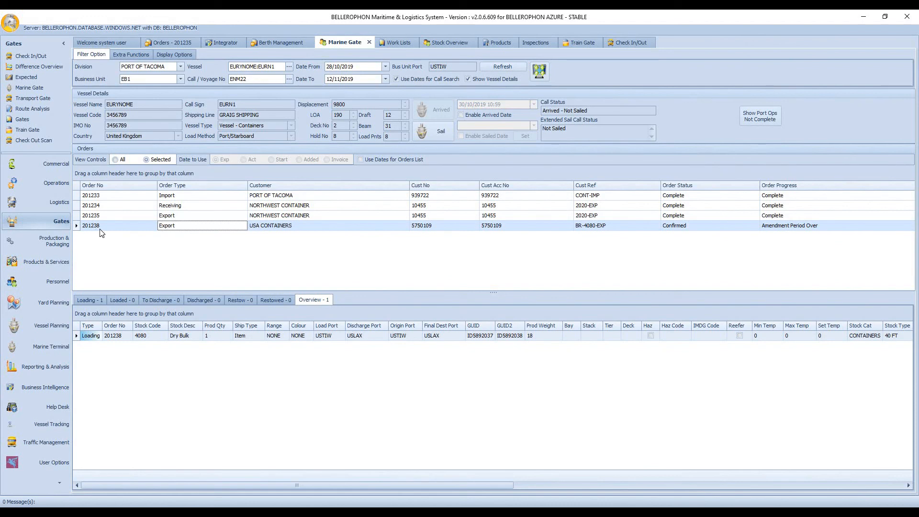
left_click(165, 42)
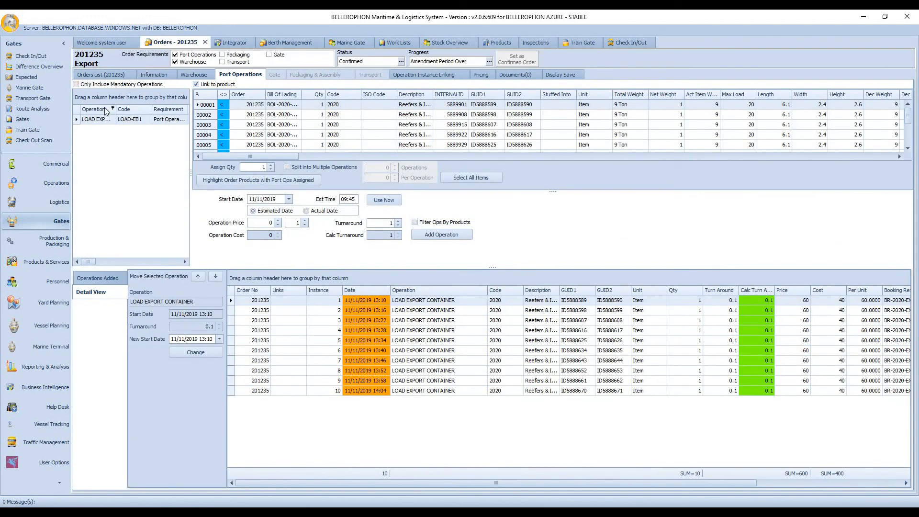
left_click(102, 74)
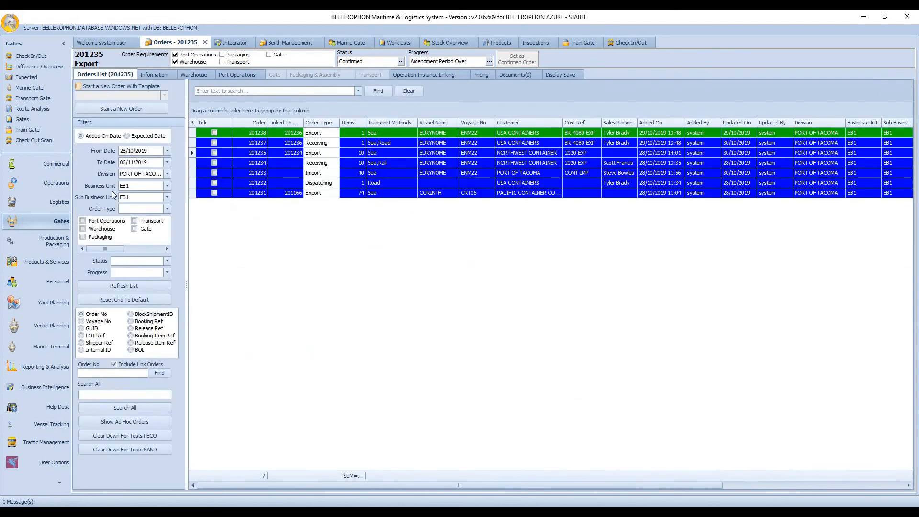
left_click(249, 135)
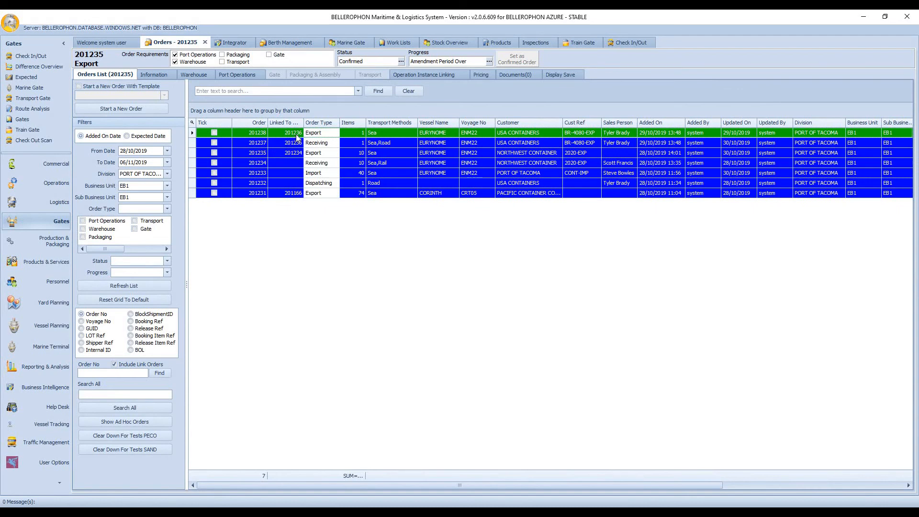
left_click(259, 143)
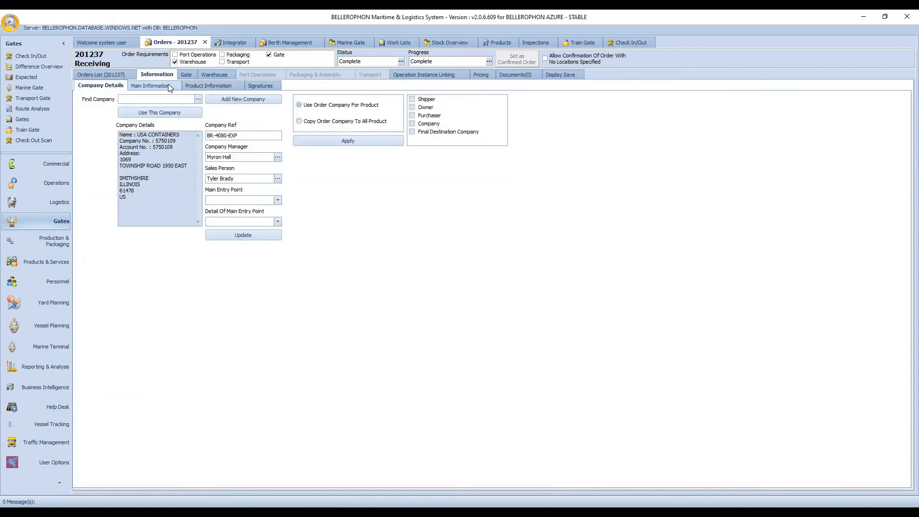
Step: Review the receiving order's main information with its road transport details, then its product information for the Dry Bulk item
left_click(168, 85)
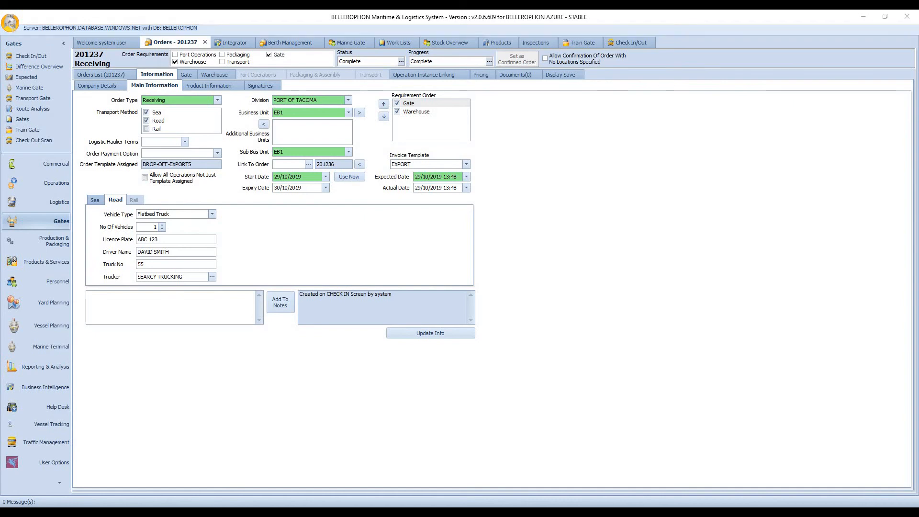
left_click(234, 87)
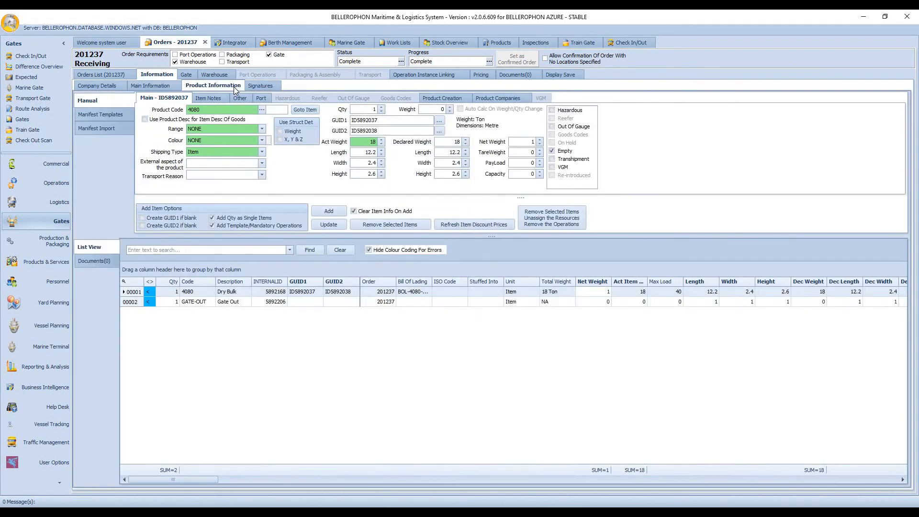
left_click(230, 293)
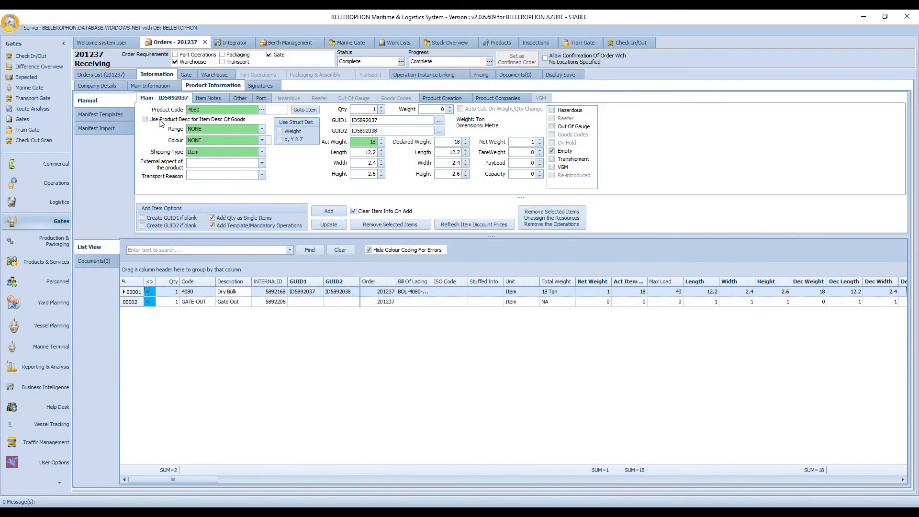
Step: Review the receiving order's gate journey operations and warehouse operations, widening the Operation column in the warehouse list
left_click(189, 75)
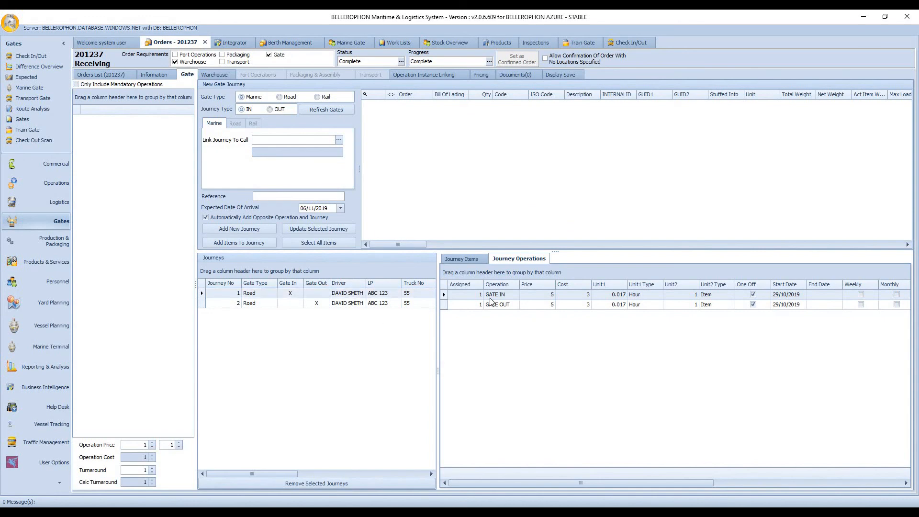
left_click(223, 76)
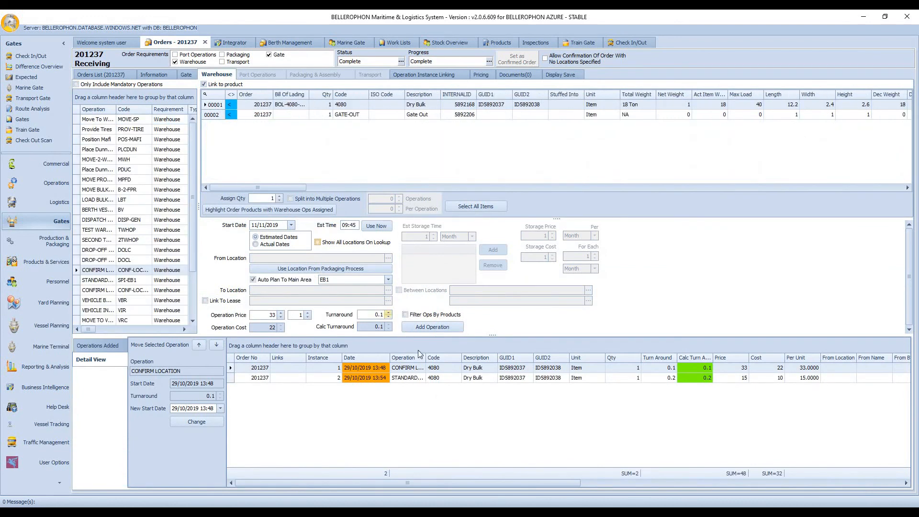
left_click_drag(426, 358, 468, 358)
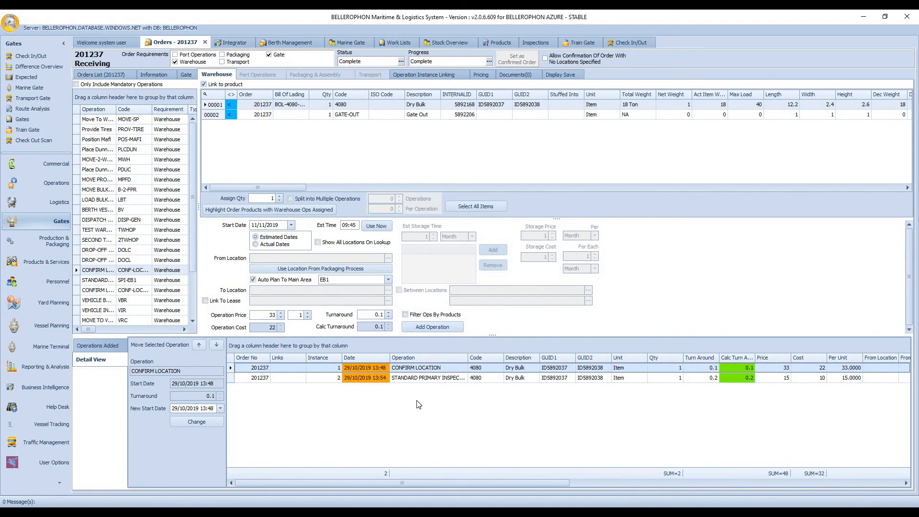
left_click(429, 379)
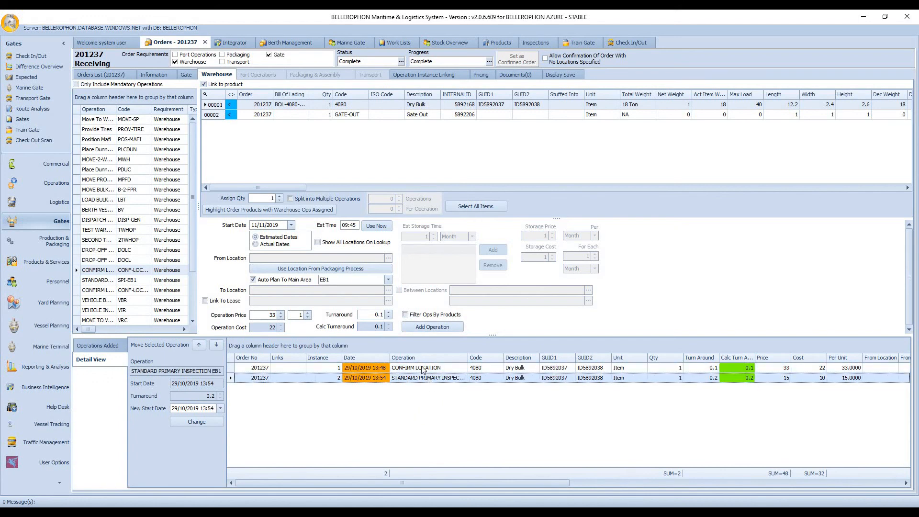
left_click(190, 76)
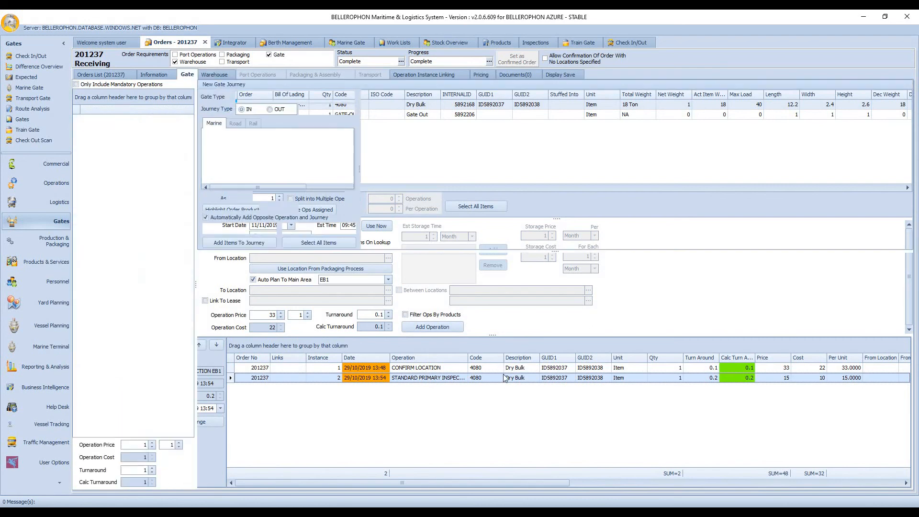
left_click(494, 306)
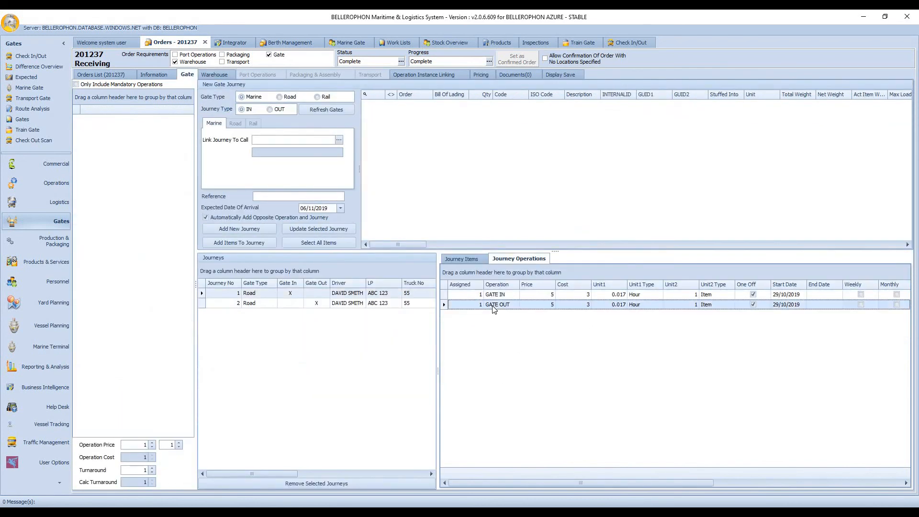
Step: Recheck the receiving order's main information and notes, then open the Check In/Out screen
left_click(162, 73)
left_click(154, 83)
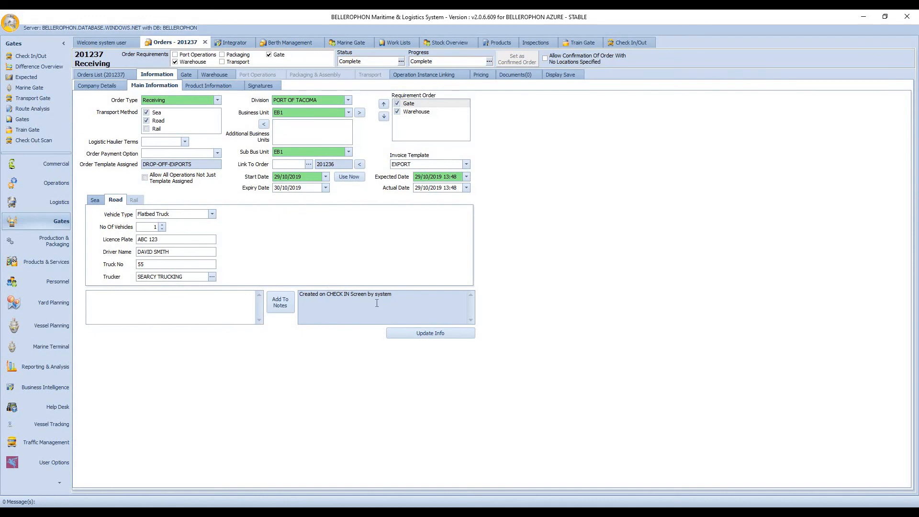
left_click(627, 42)
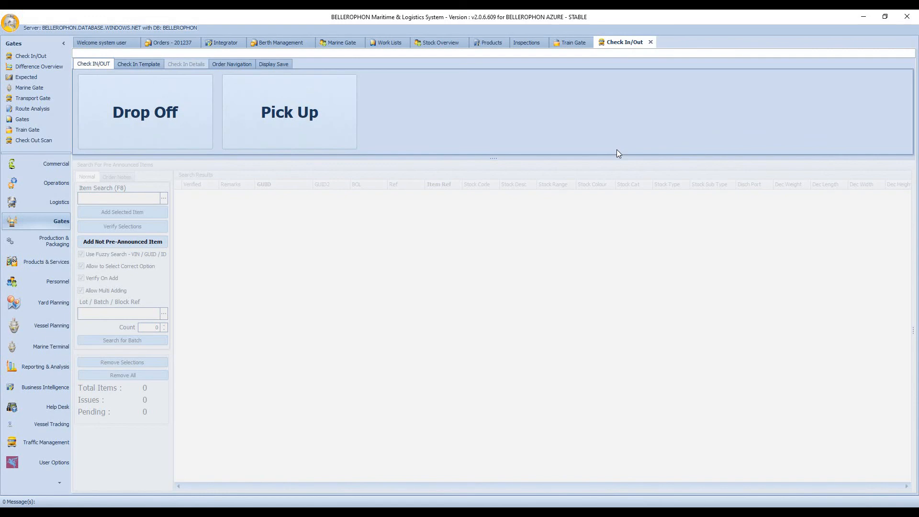
Step: Start a drop-off check-in with the DROP-OFF EXPORT CONTAINERS template, then open and close the Check Out Scan screen
left_click(157, 121)
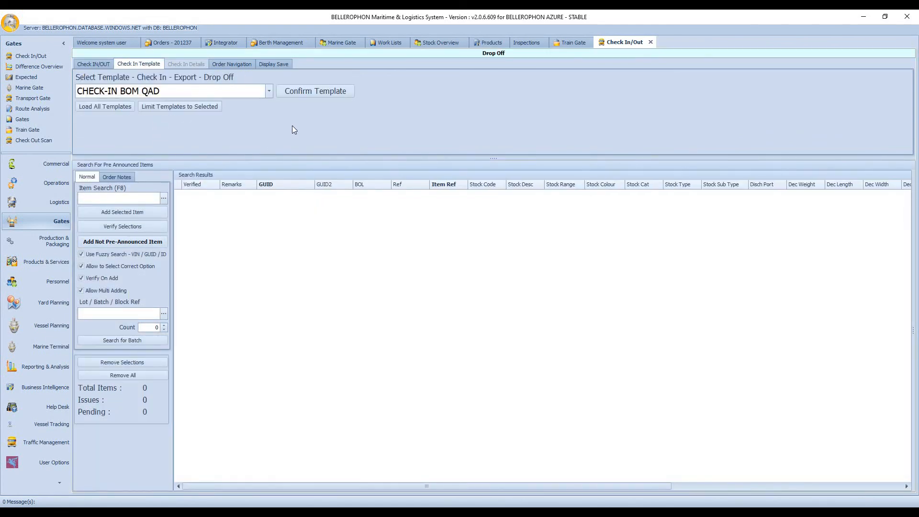
left_click(269, 92)
left_click(180, 124)
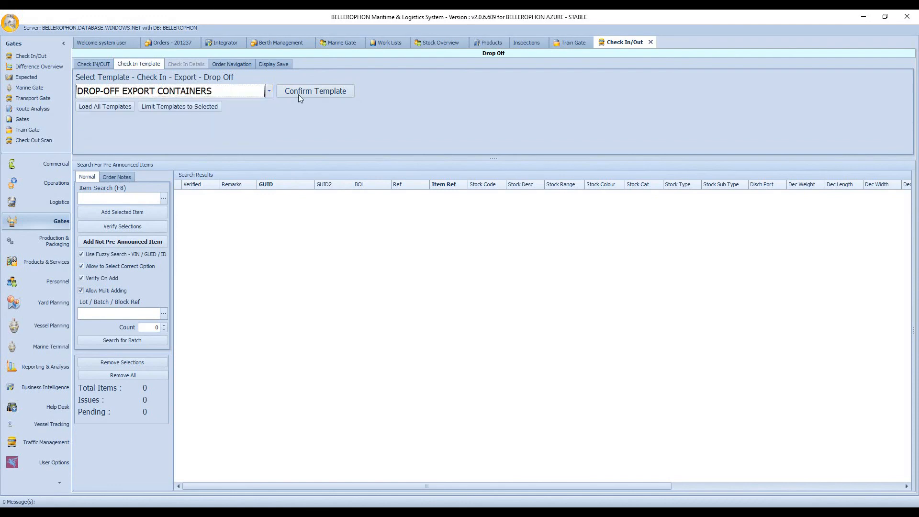
left_click(302, 94)
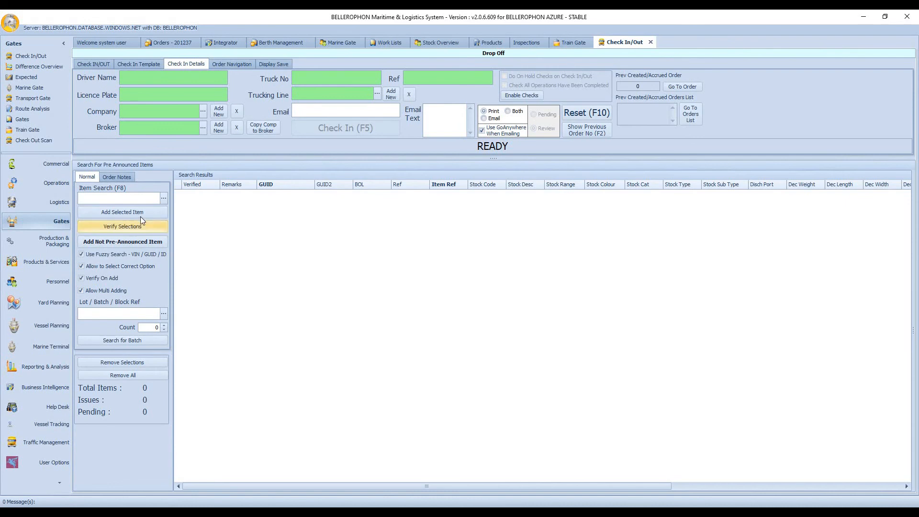
left_click(34, 140)
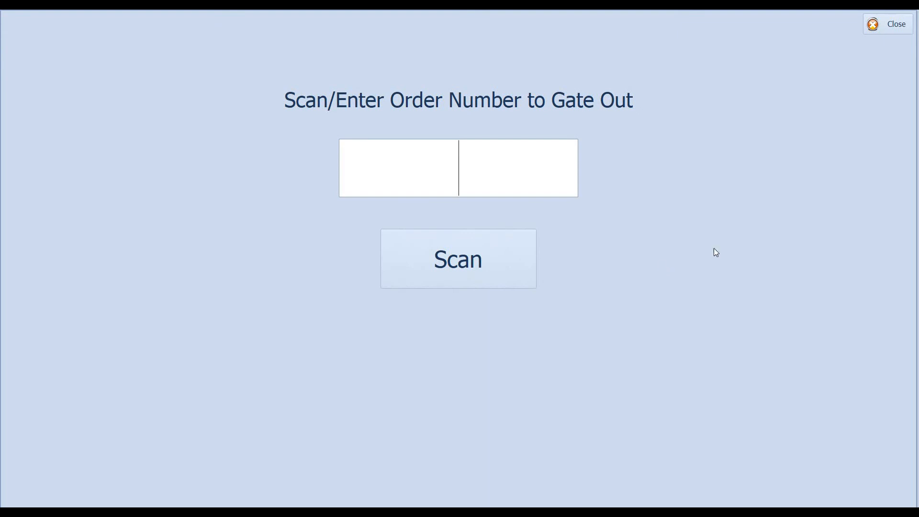
left_click(896, 30)
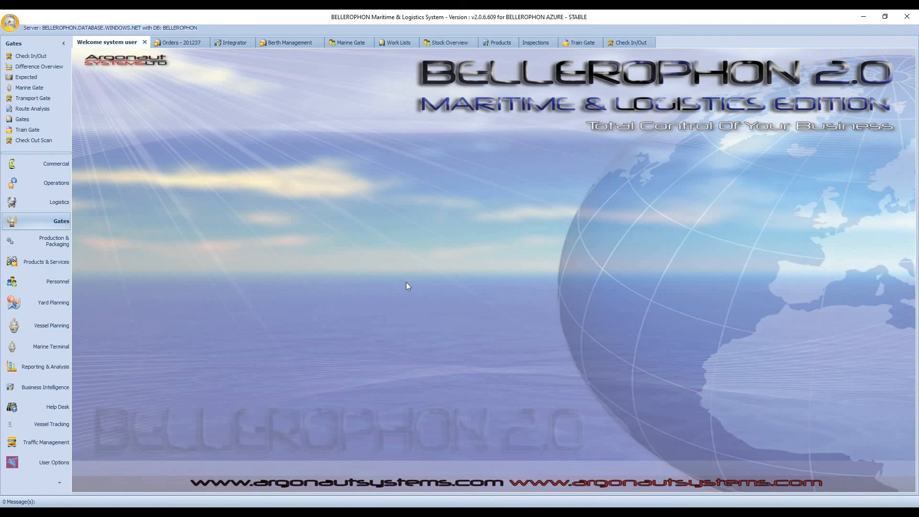
Step: In the work lists, set the Dry Bulk container's warehouse move operation to OK
left_click(397, 43)
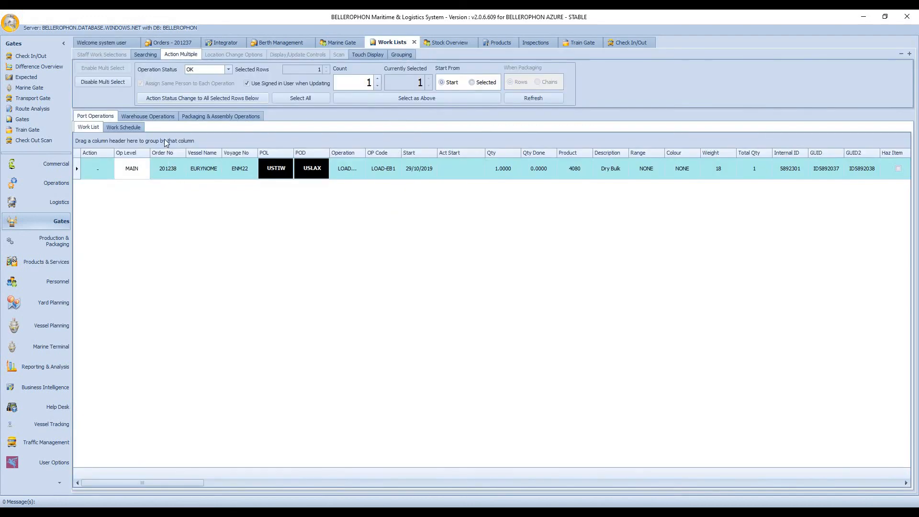
left_click(165, 117)
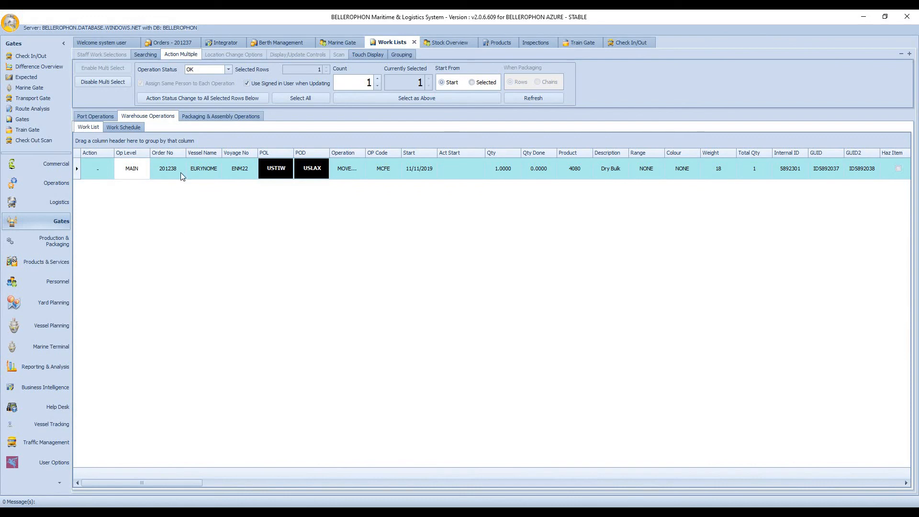
left_click(108, 172)
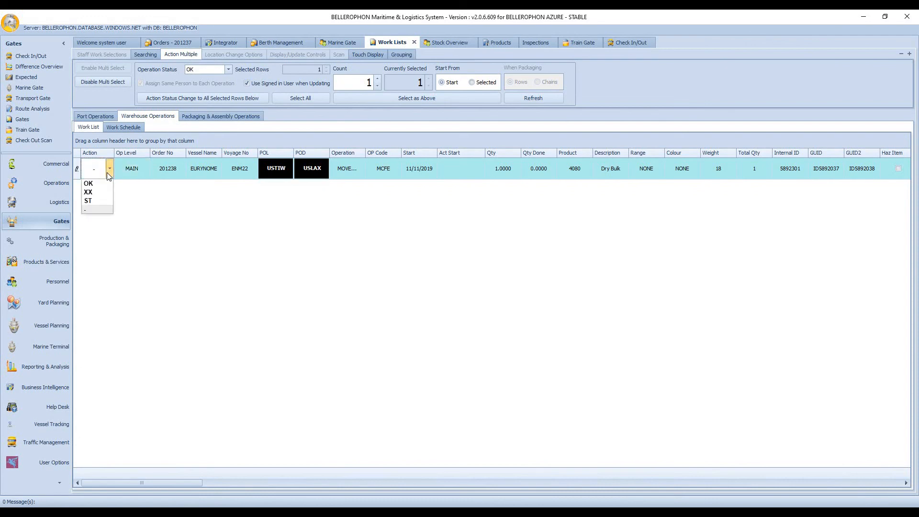
left_click(96, 184)
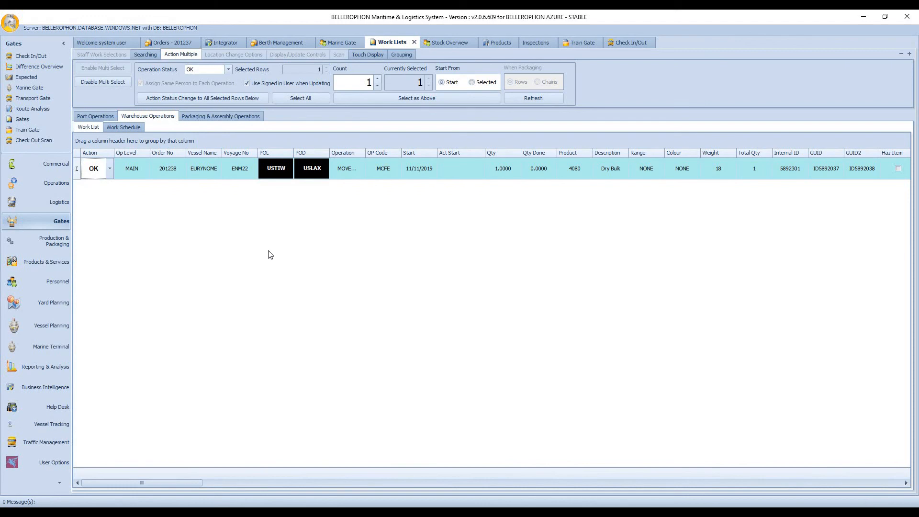
Step: Set the Dry Bulk container's loading operation to OK in the port operations work list
left_click(108, 118)
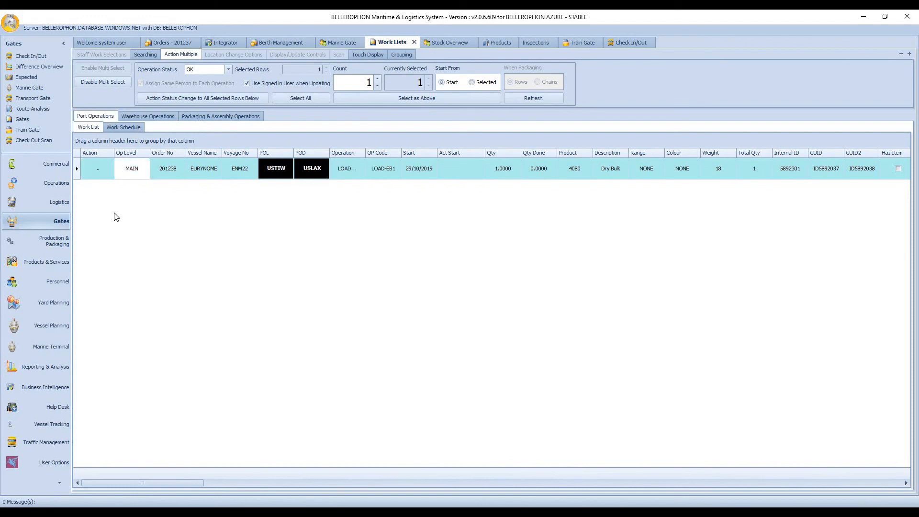
left_click(111, 177)
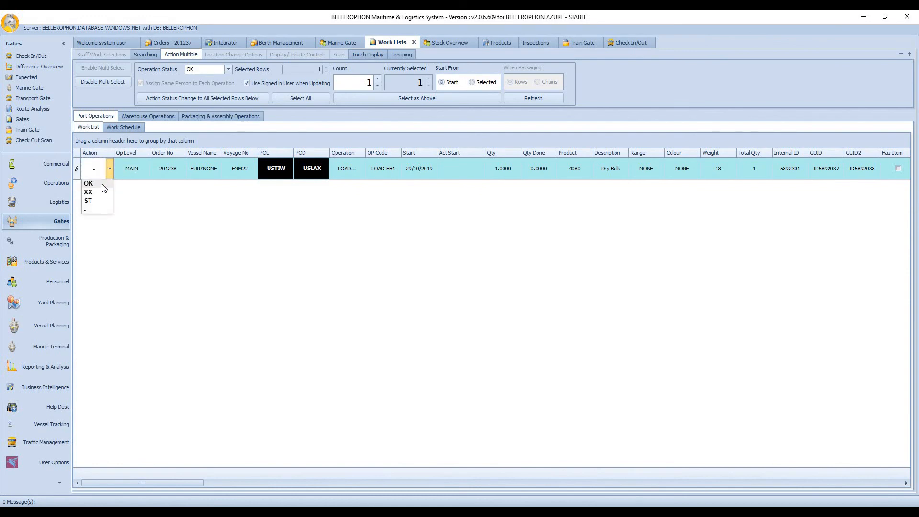
left_click(102, 185)
left_click(157, 247)
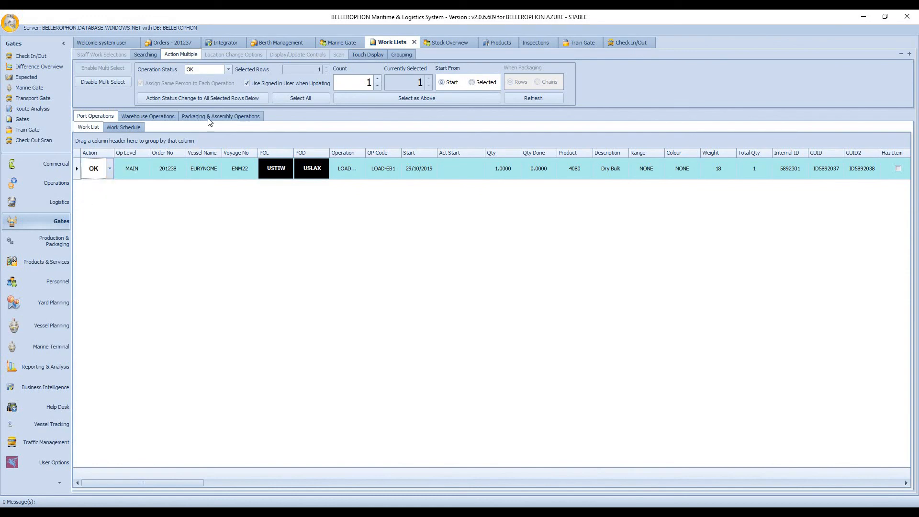
Step: Refresh Marine Gate and check the USA Containers export order's loading, loaded and overview lists
left_click(341, 43)
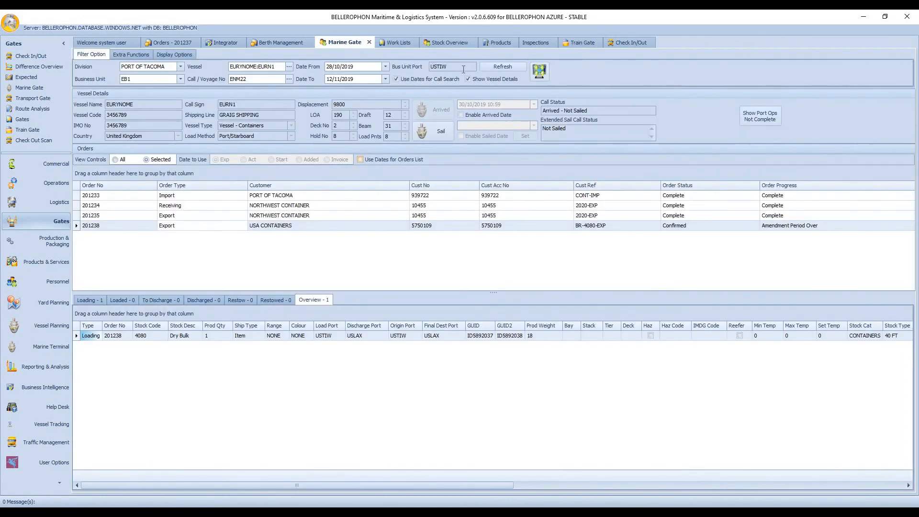
left_click(496, 65)
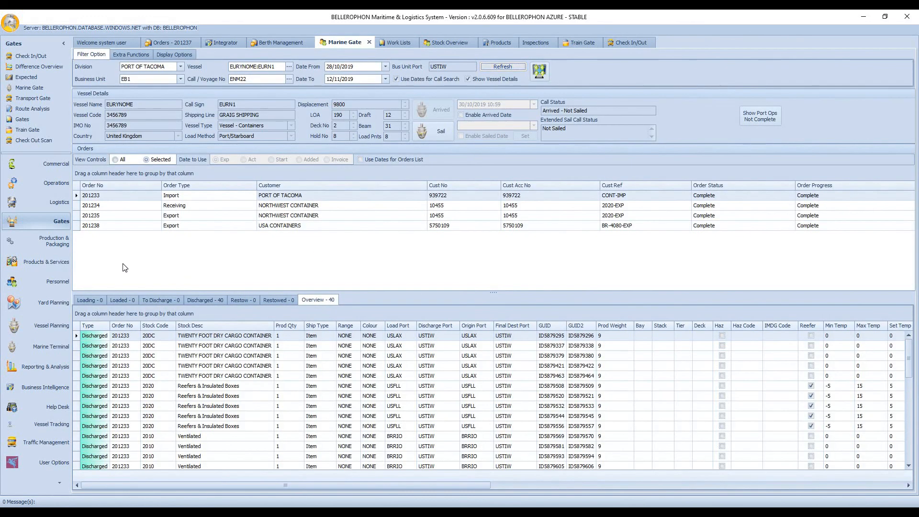
left_click(115, 227)
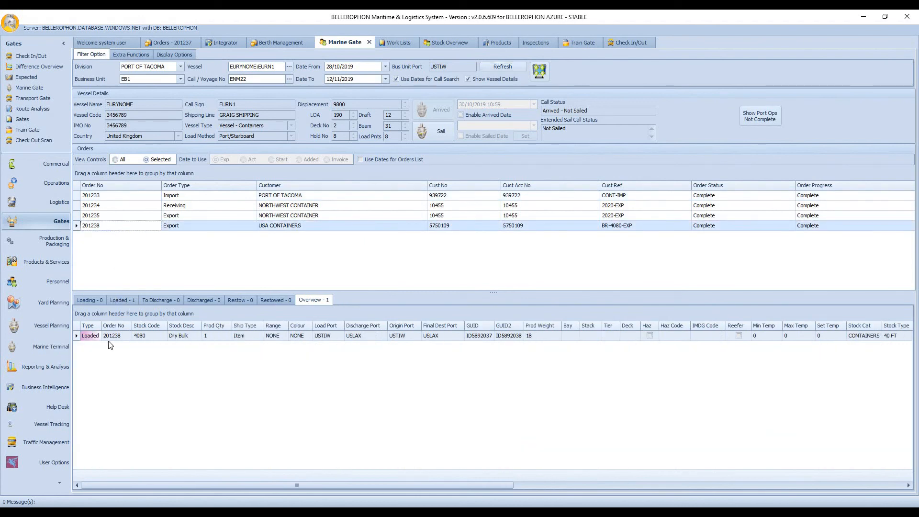
left_click(91, 301)
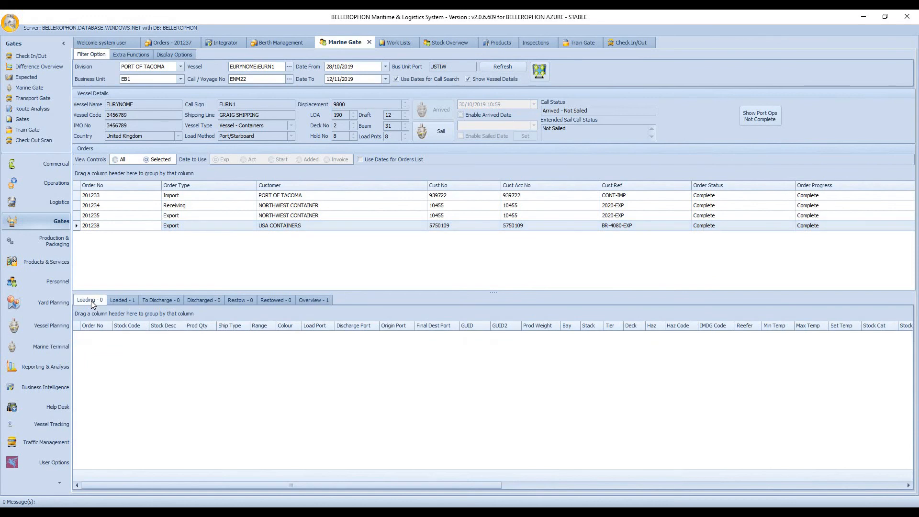
left_click(120, 300)
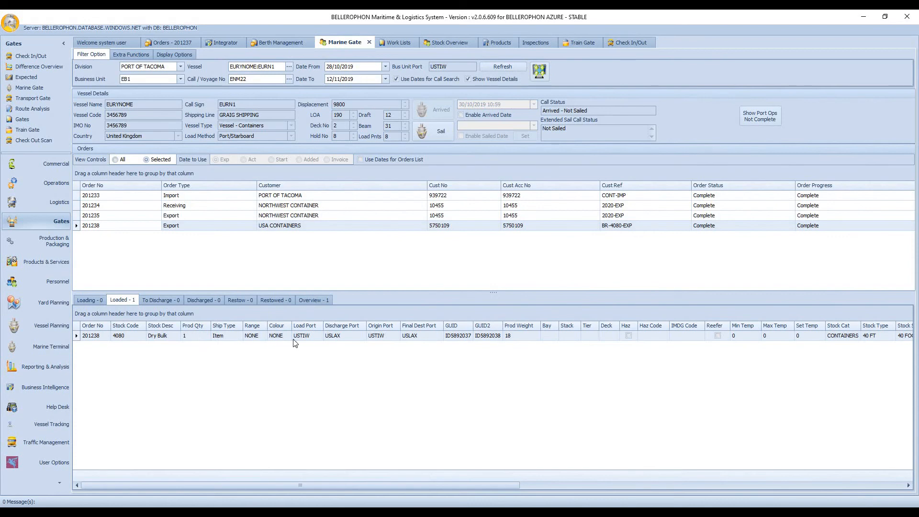
left_click(320, 299)
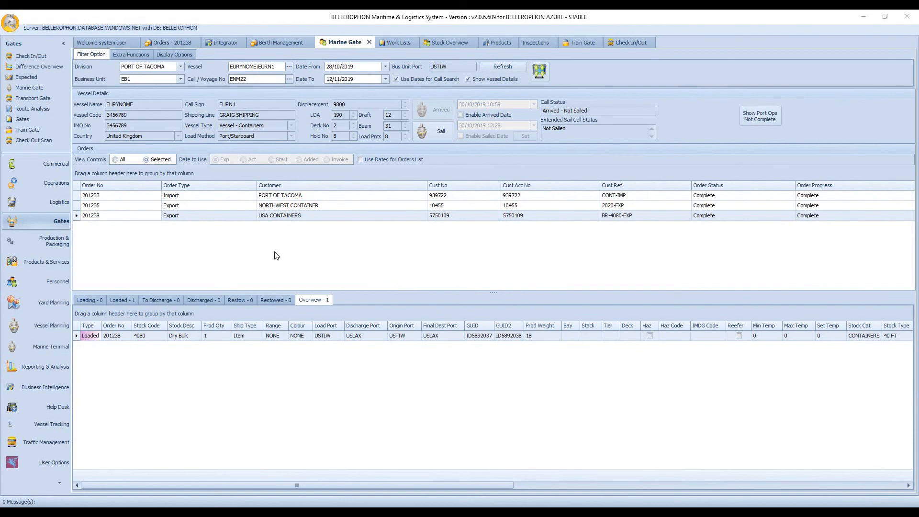
Step: Show the items of all orders on the call and review the loaded, discharged and overview lists
left_click(114, 159)
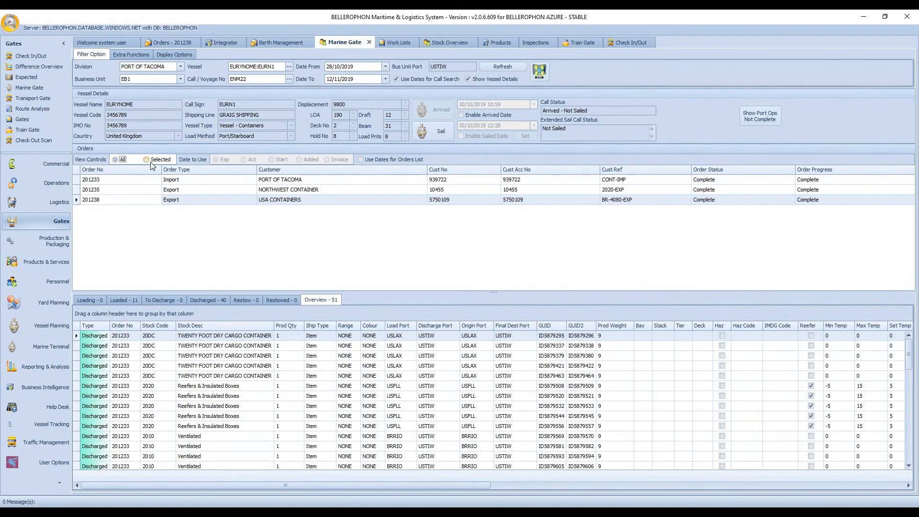
left_click(128, 300)
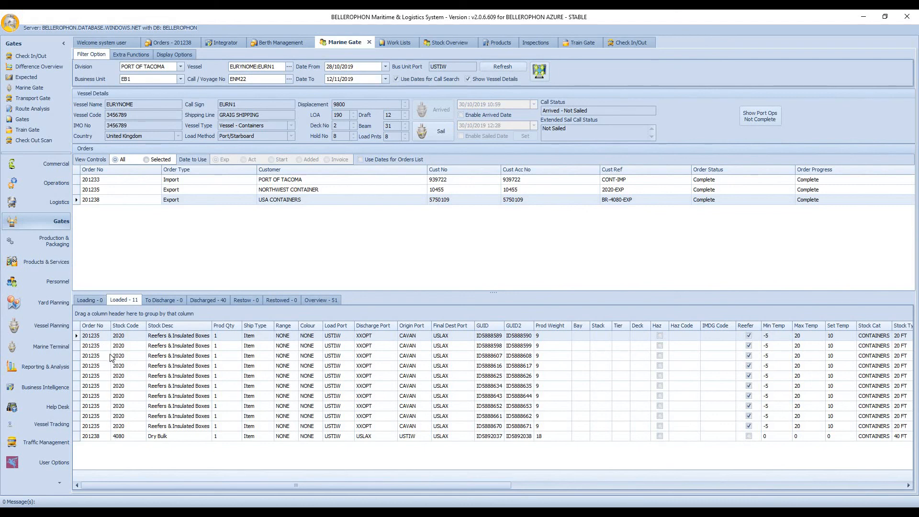
left_click(218, 300)
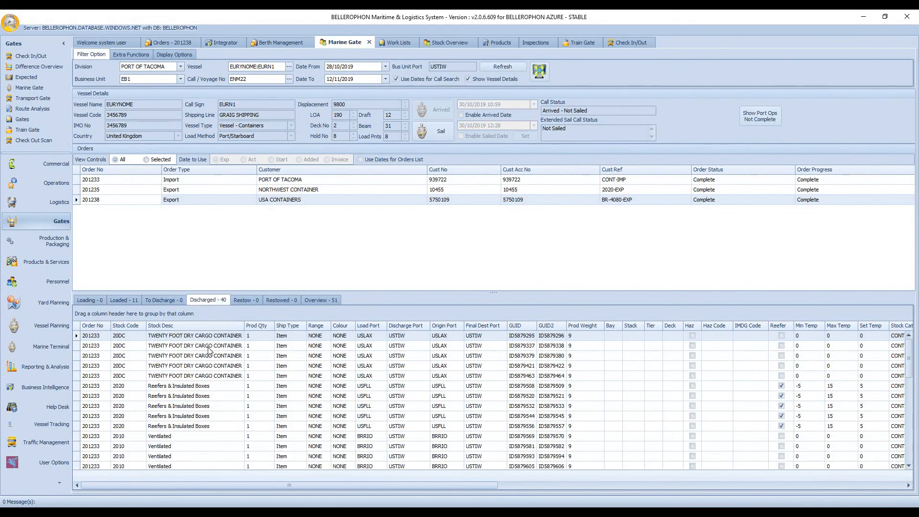
left_click(326, 302)
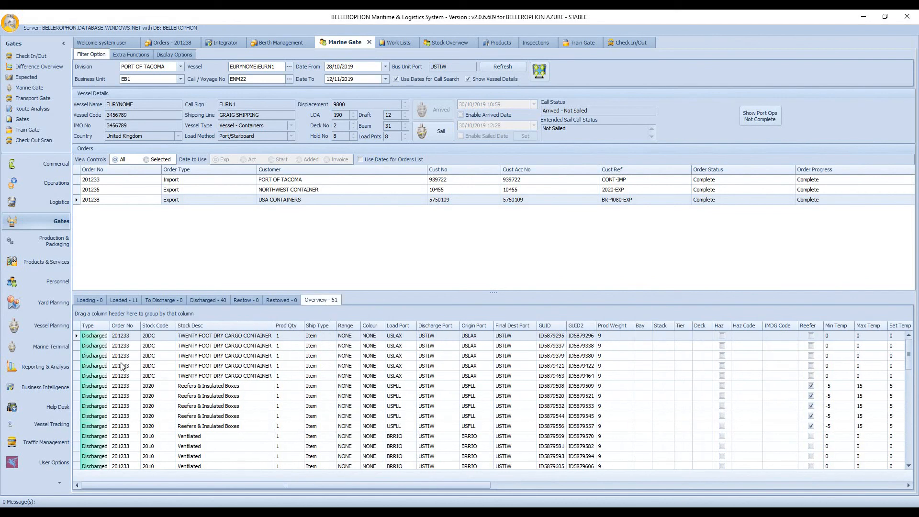
scroll(121, 365, "down", 3)
scroll(121, 365, "down", 9)
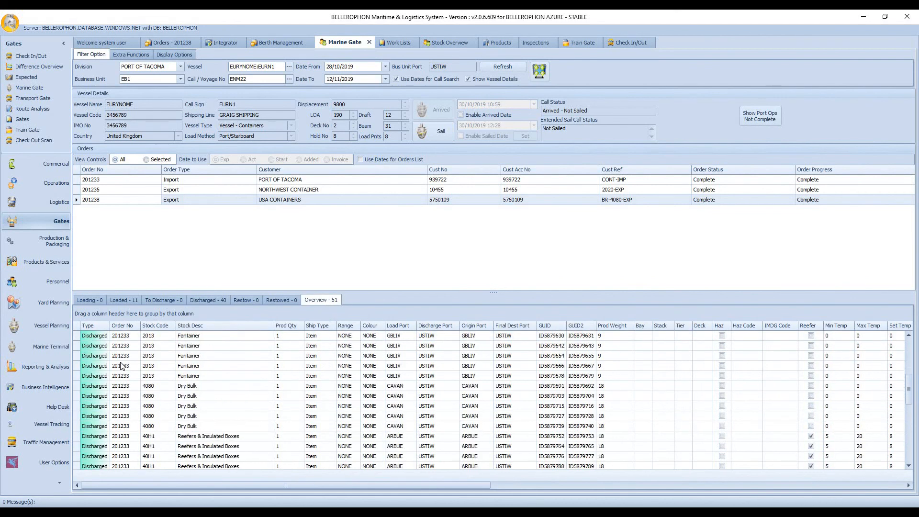
scroll(124, 367, "down", 1)
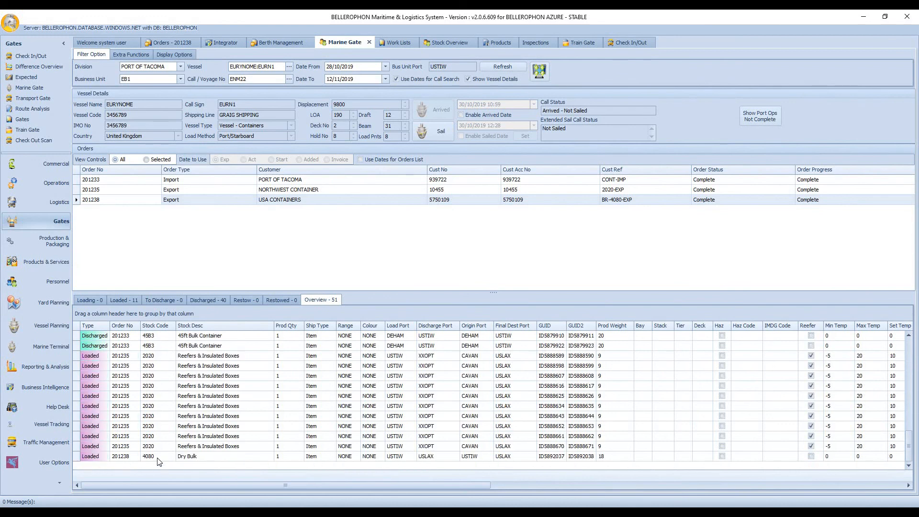
scroll(156, 448, "up", 7)
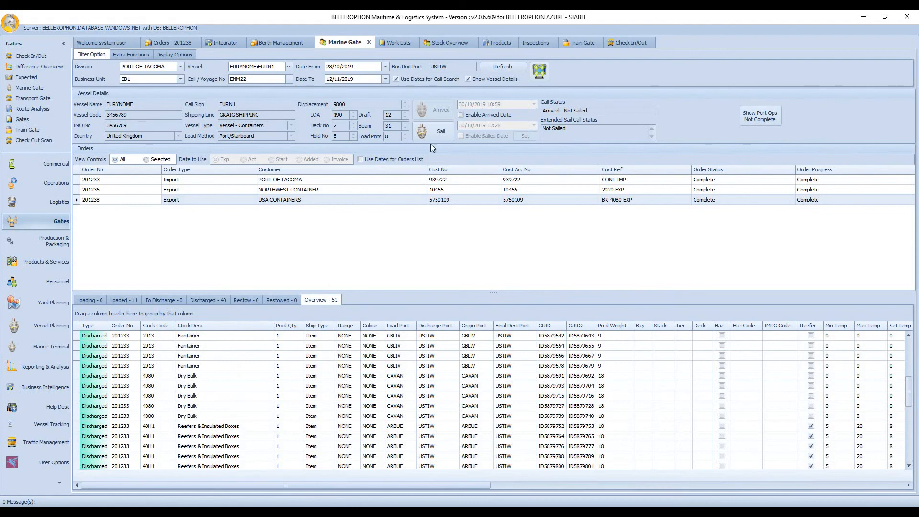
Step: Sail the EURYNOME vessel call and set it as finalized, then return to the filter options
left_click(440, 132)
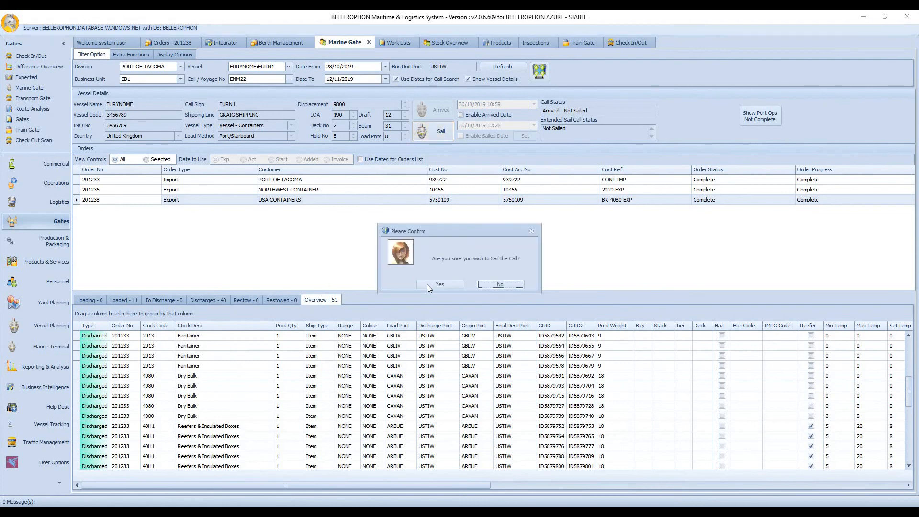
left_click(428, 285)
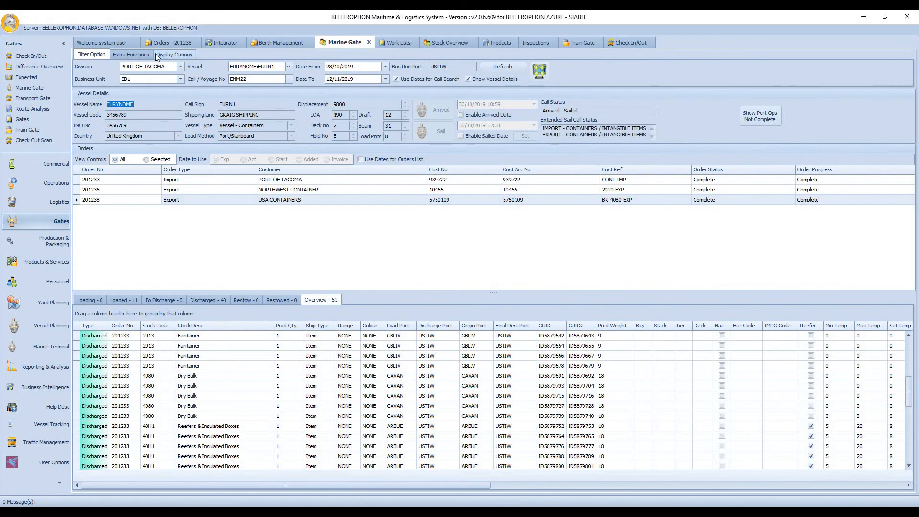
left_click(134, 56)
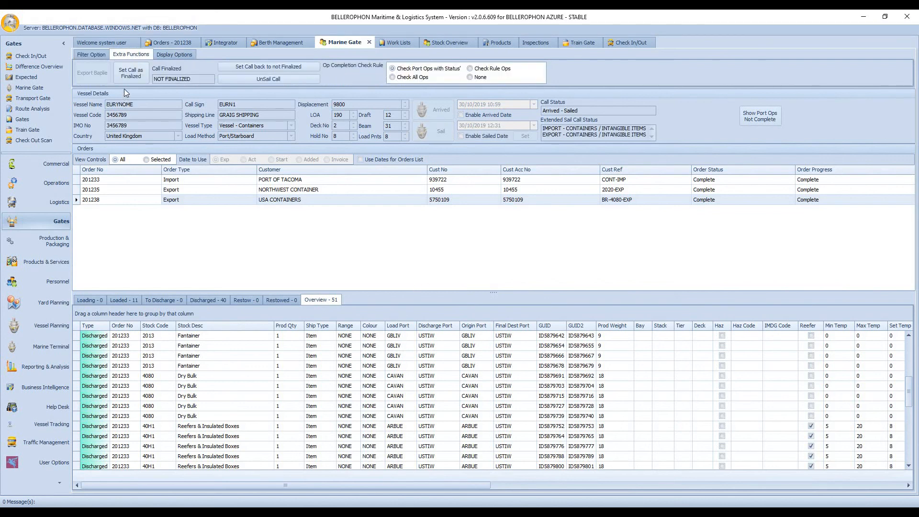
left_click(133, 73)
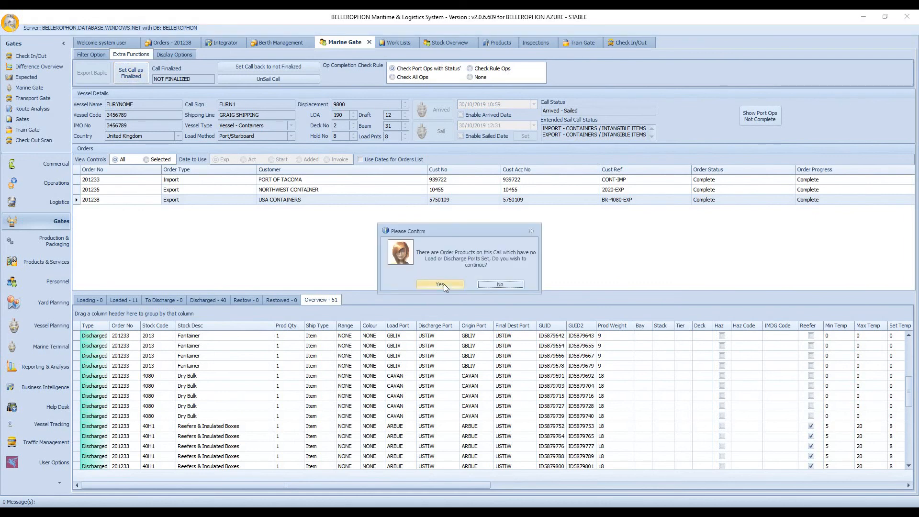
left_click(444, 283)
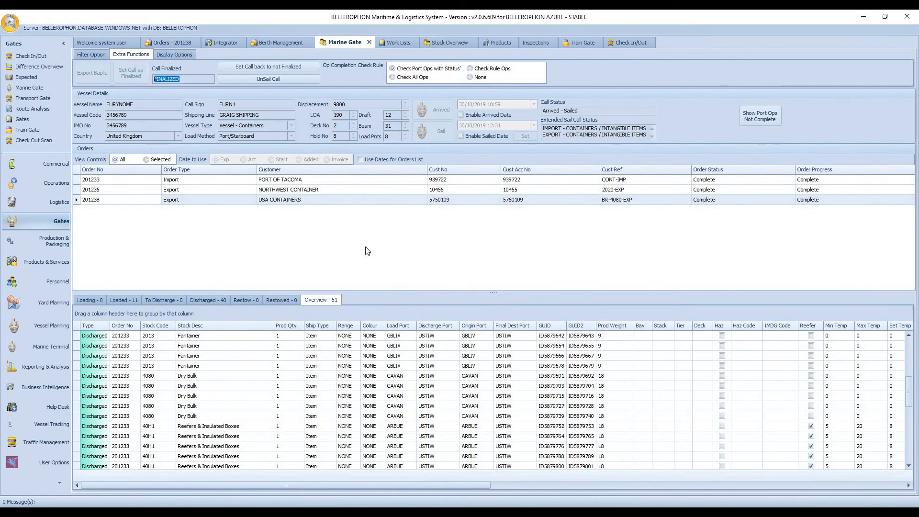
left_click(86, 53)
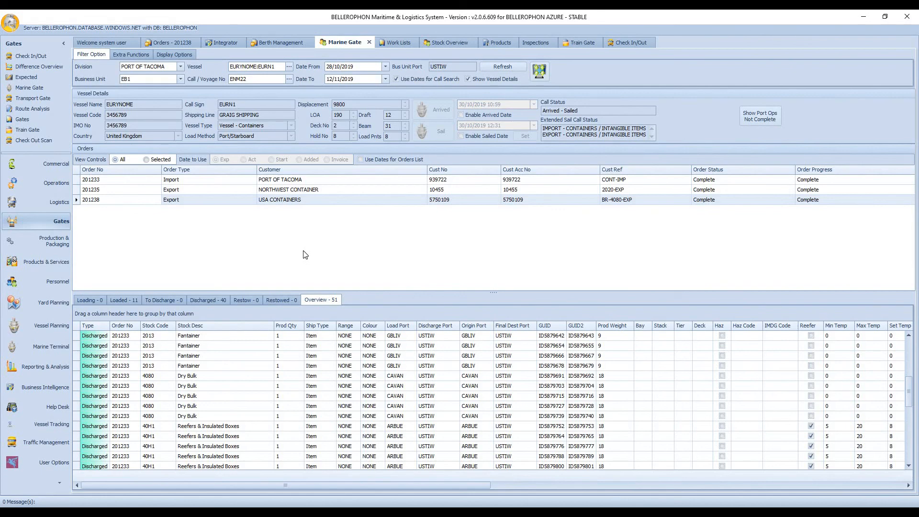
Step: Look through the import order's containers in Stock Overview
left_click(442, 43)
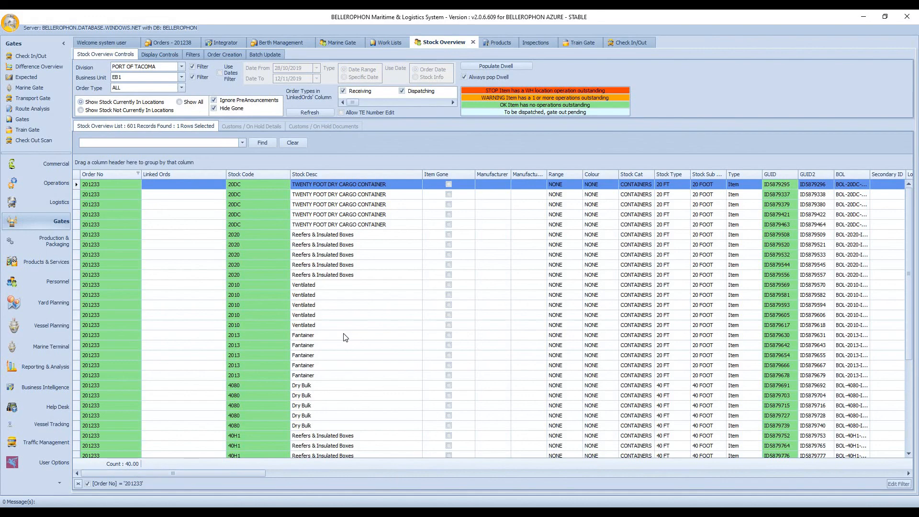
scroll(344, 339, "down", 1)
scroll(345, 338, "up", 1)
Step: Open the USA Containers export order's product information and copy the Dry Bulk item's GUID1
left_click(186, 42)
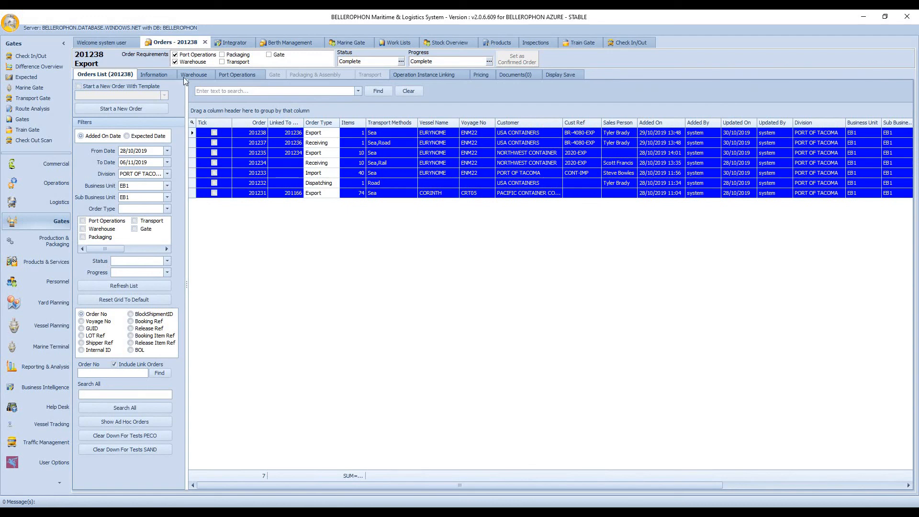
left_click(156, 74)
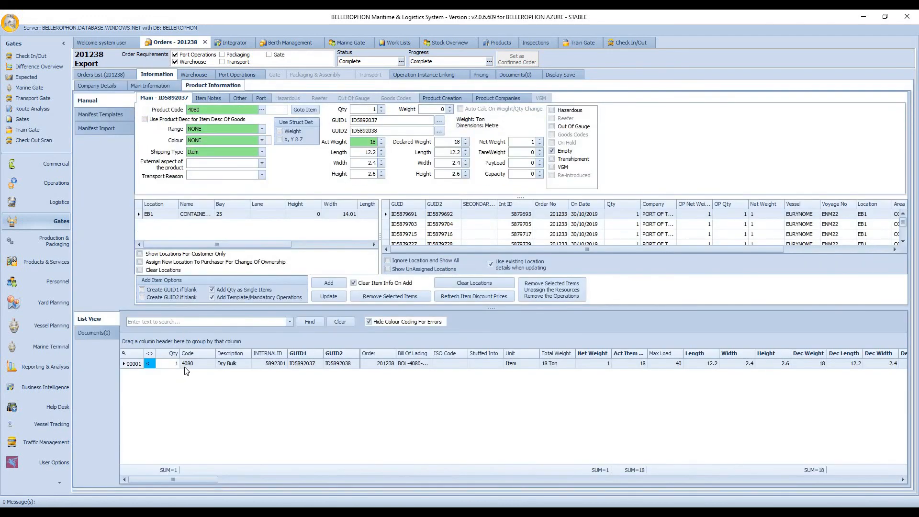
left_click(390, 119)
key("ctrl+c")
Step: Search Stock Overview for ID5892037 with the order filter removed and gone items included, then minimize the application
left_click(451, 44)
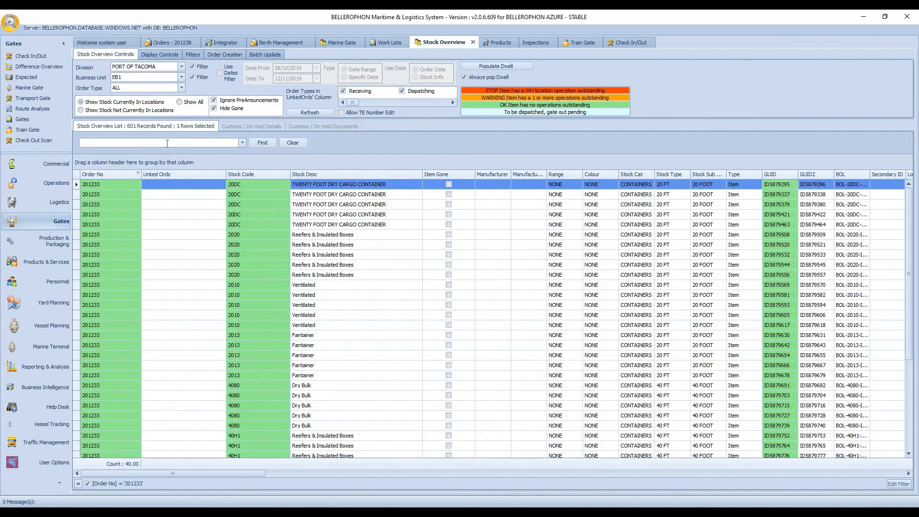
left_click(167, 144)
key("ctrl+v")
key("Return")
left_click(78, 484)
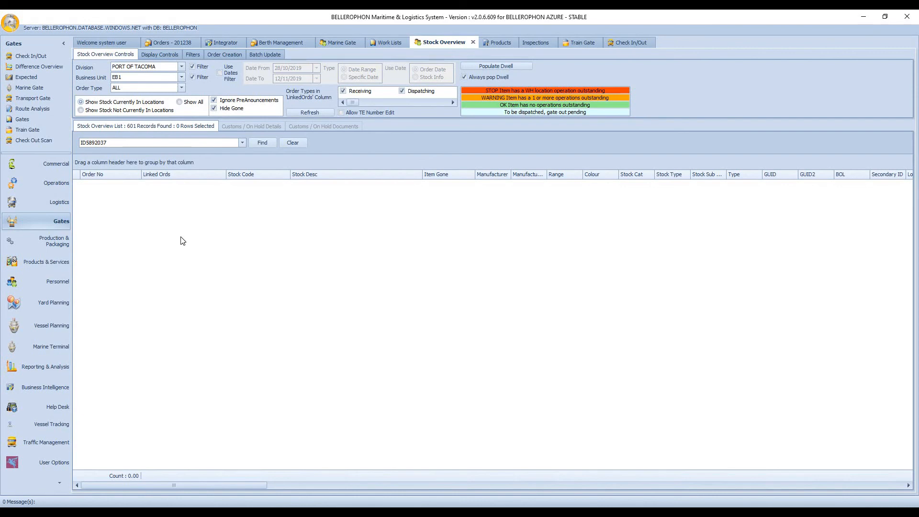
left_click(214, 108)
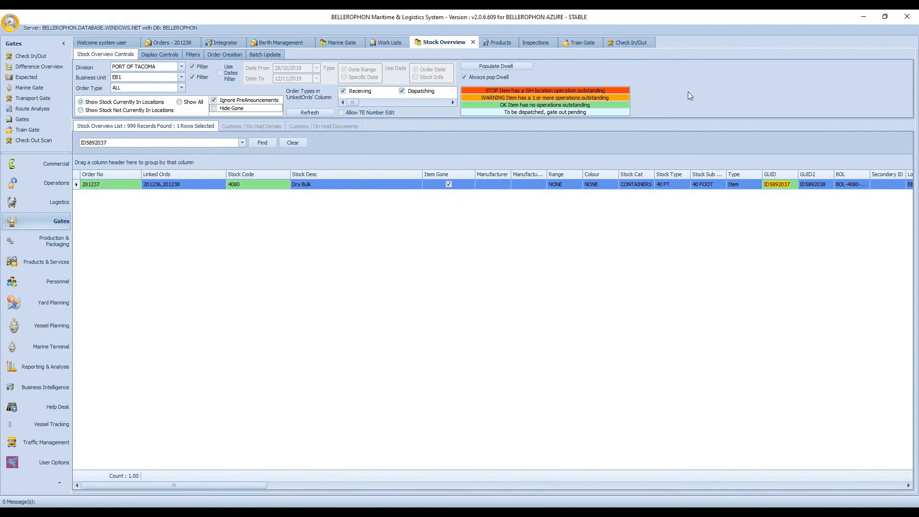
left_click(864, 16)
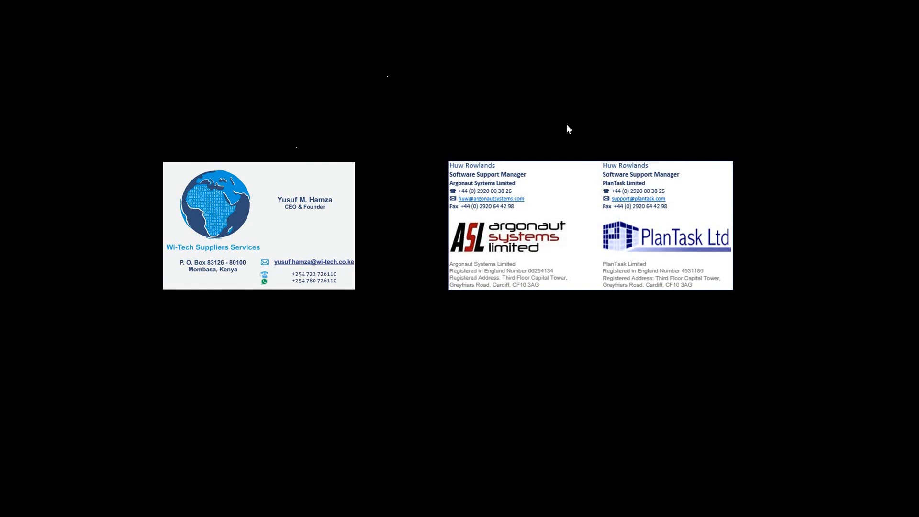